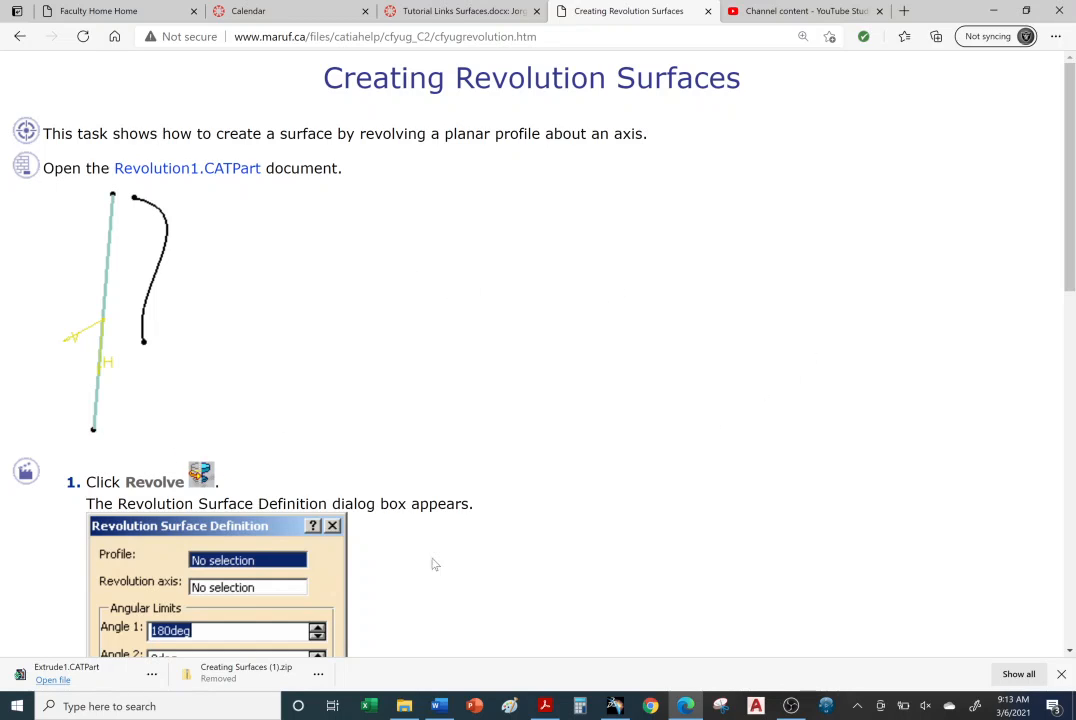
Download the Revolution1.CATPart sample document from the Creating Revolution Surfaces help page.
left_click(546, 706)
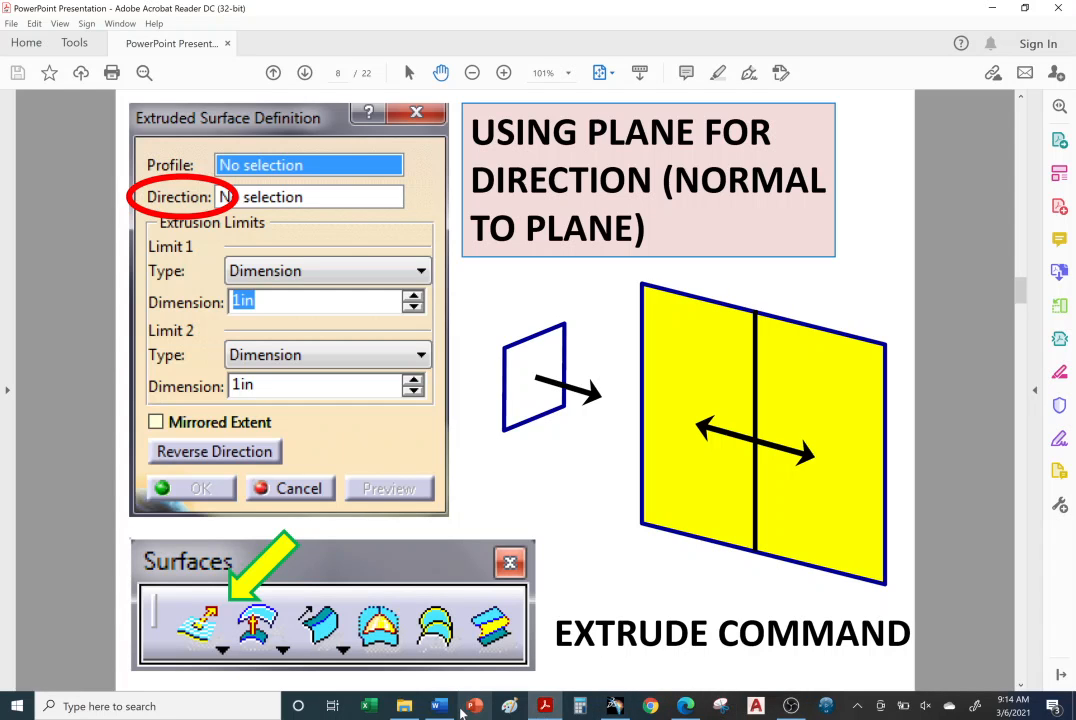
left_click(685, 706)
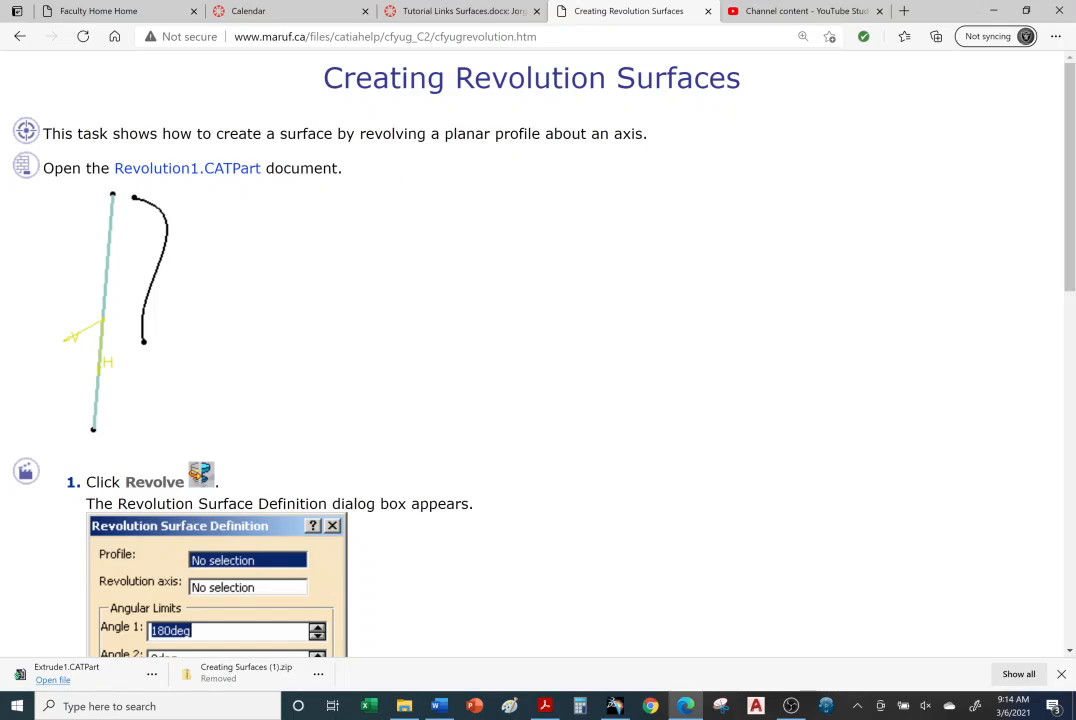
double_click(232, 175)
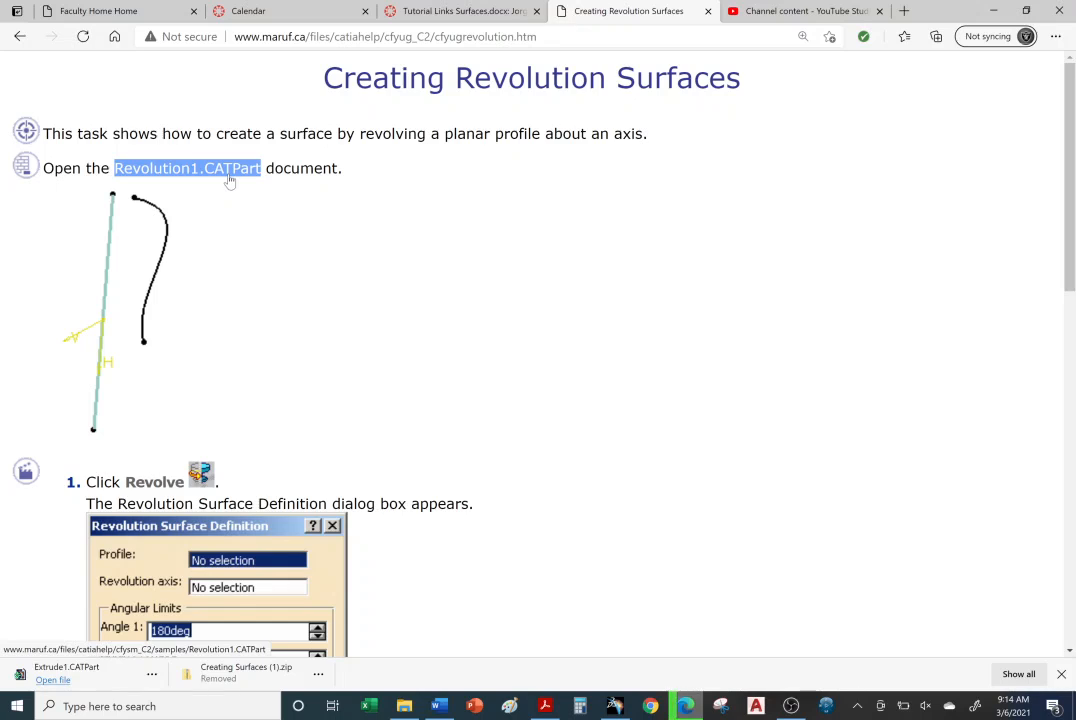
left_click(230, 178)
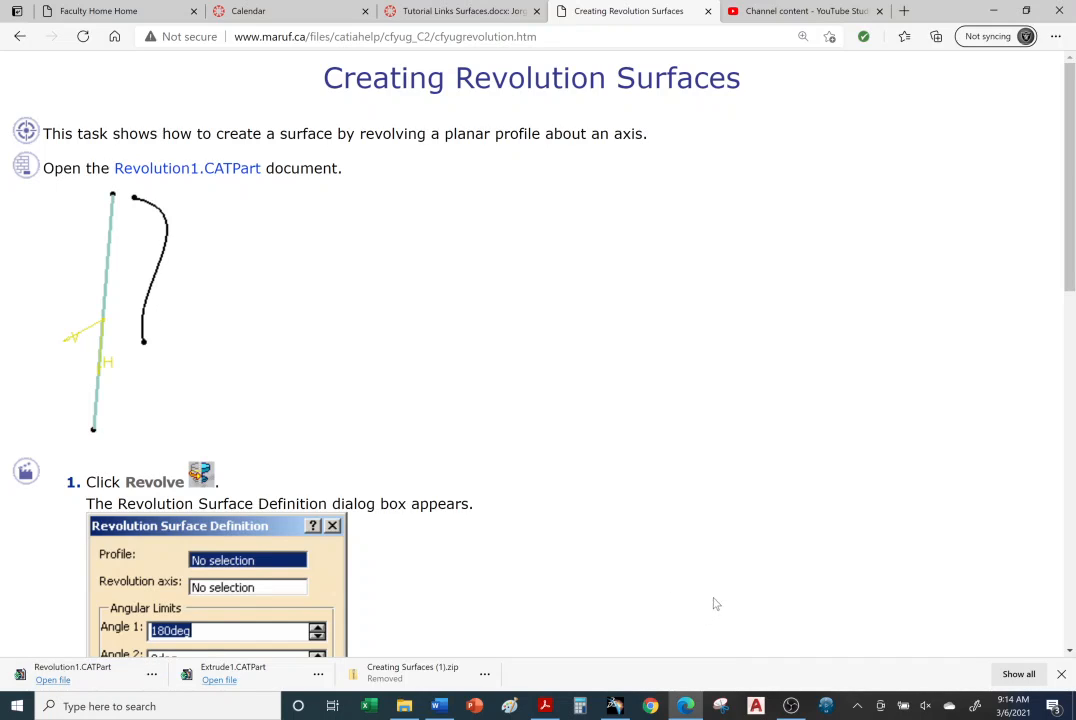
right_click(177, 175)
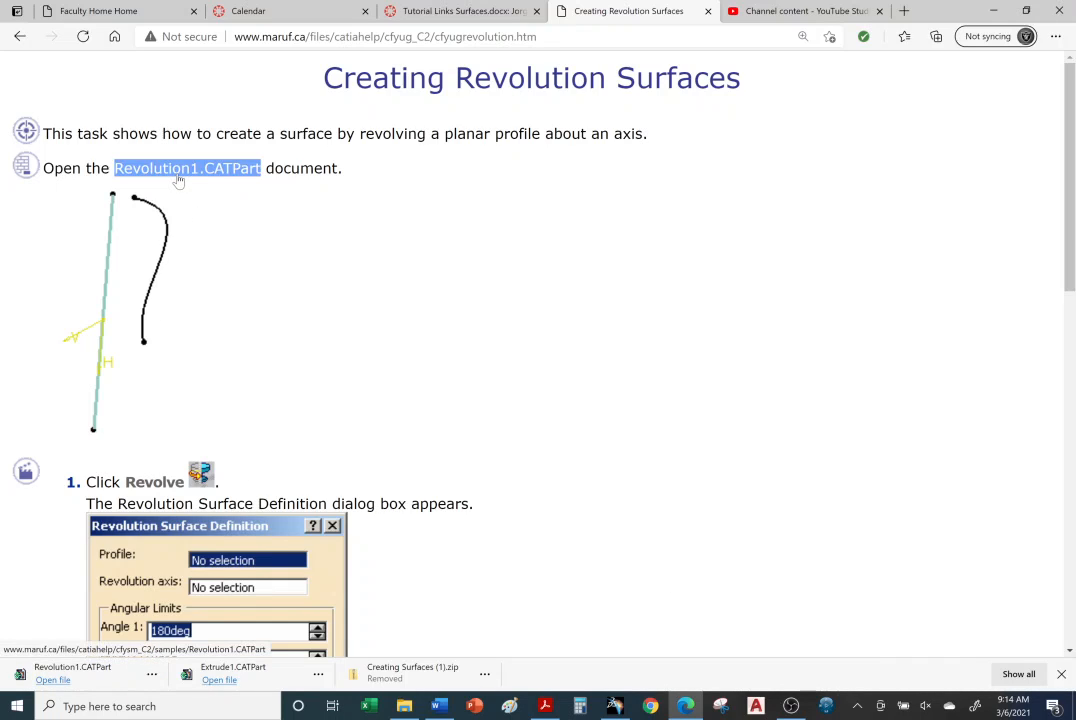
left_click(478, 231)
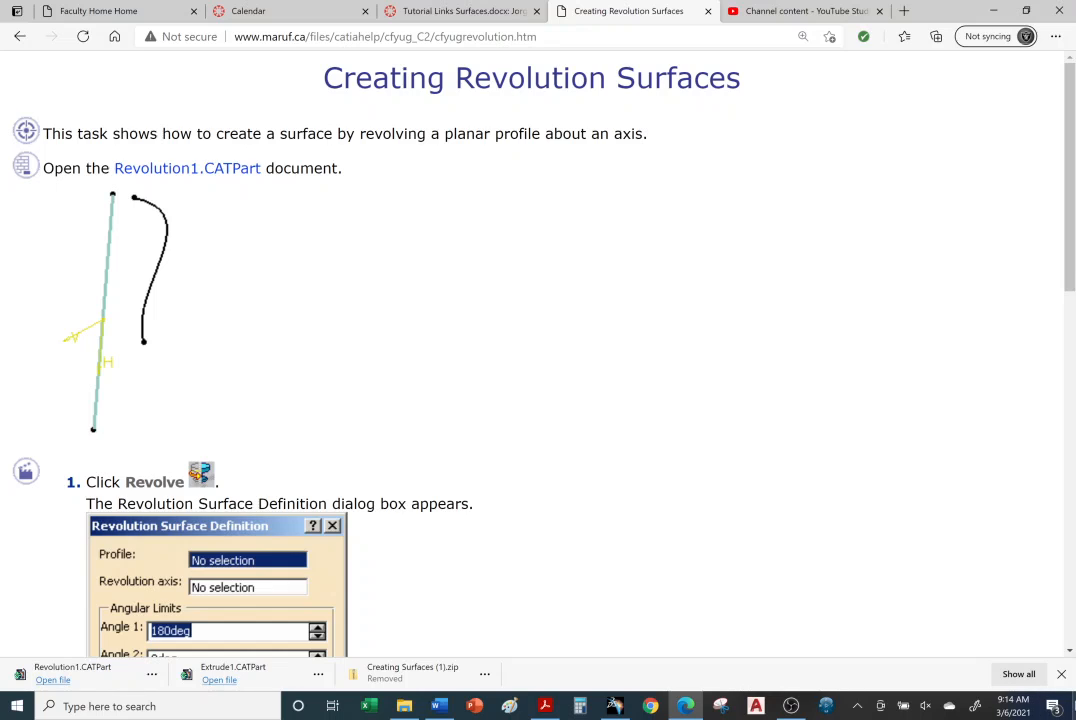
Move the extracted Creating Surfaces folder on the desktop farther away from its zip file.
left_click(1074, 701)
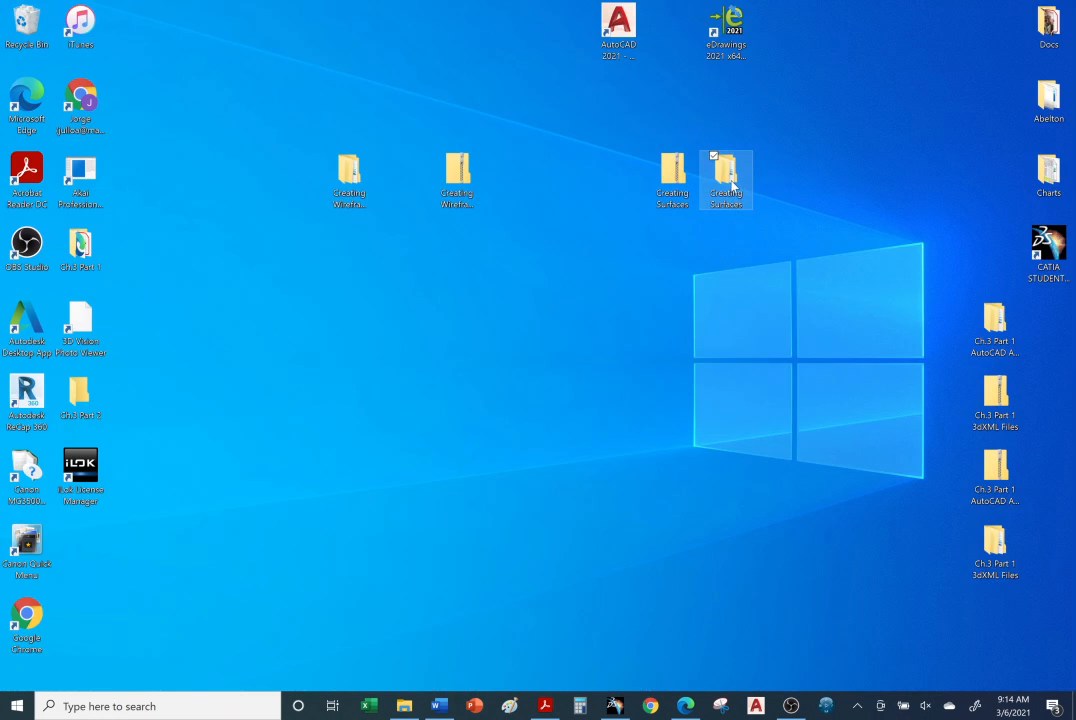
left_click_drag(731, 181, 776, 180)
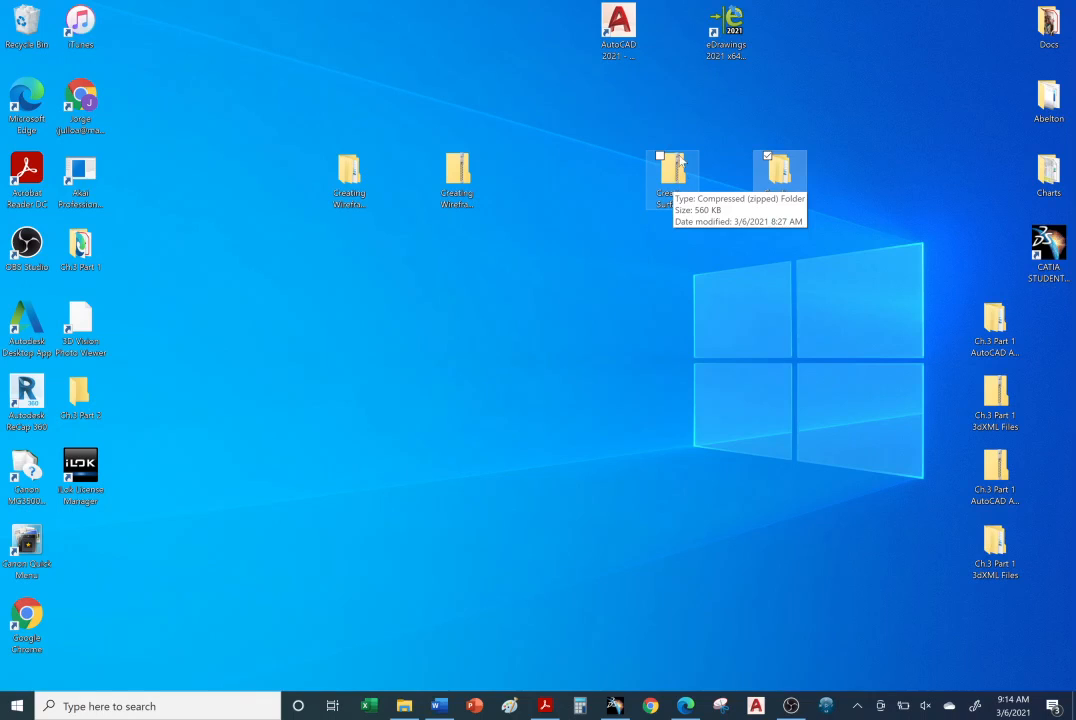
left_click(768, 323)
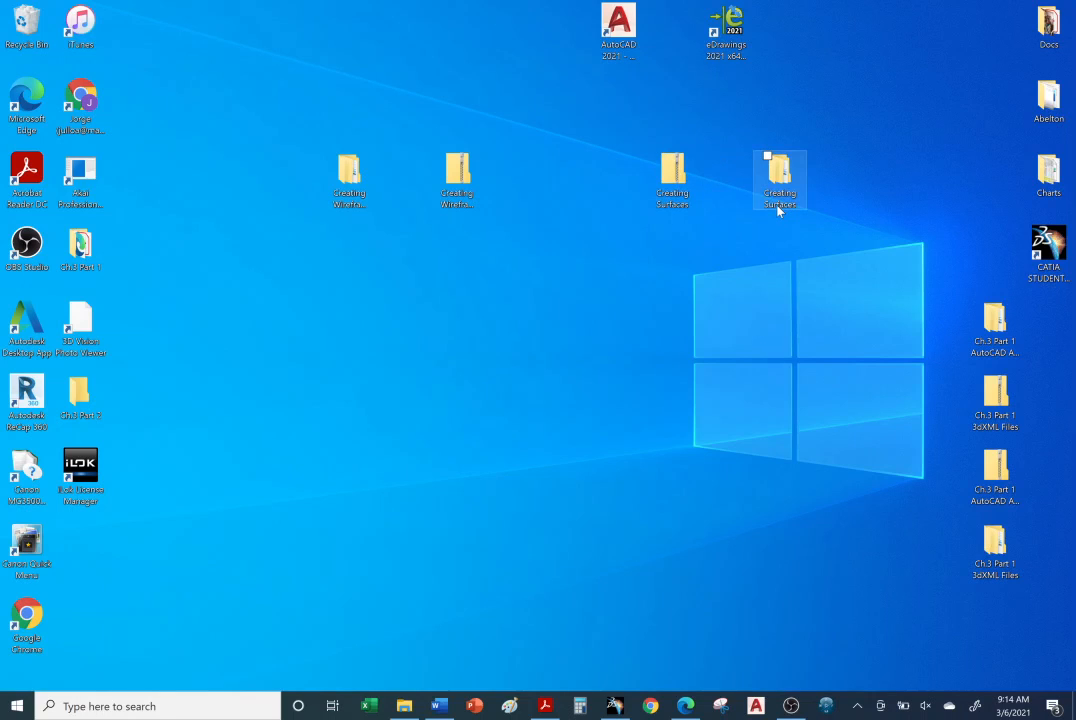
right_click(676, 176)
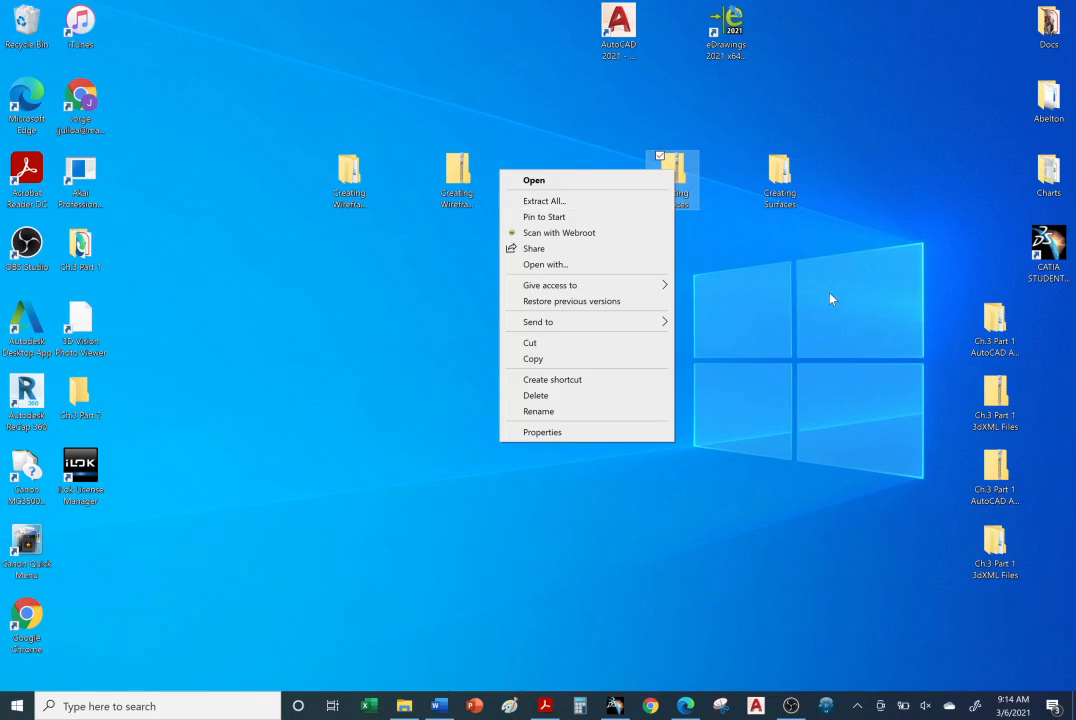
left_click(797, 184)
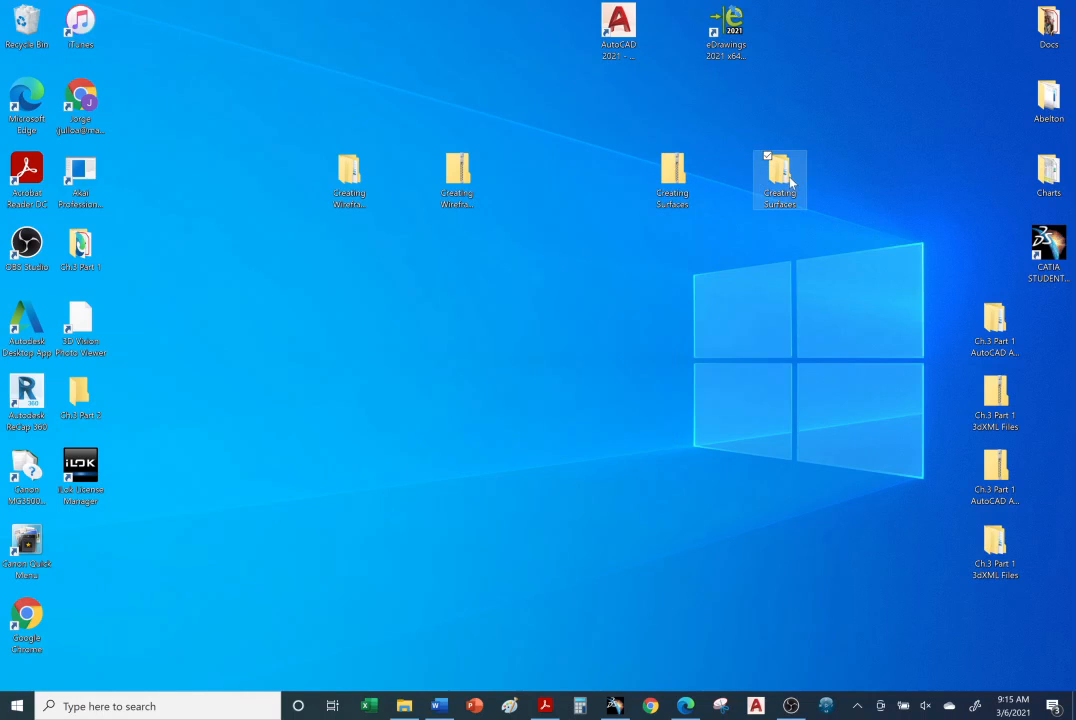
Browse the extracted Creating Surfaces folder to examine the contents of "b. Creating Revolution Surfaces".
double_click(784, 182)
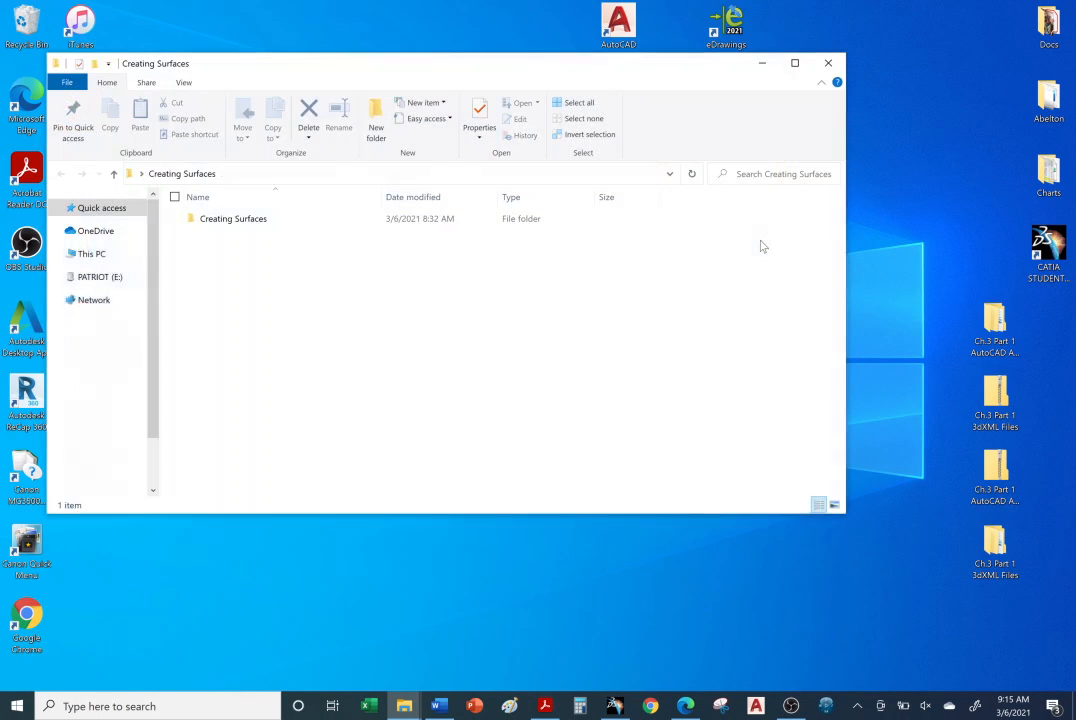
double_click(263, 219)
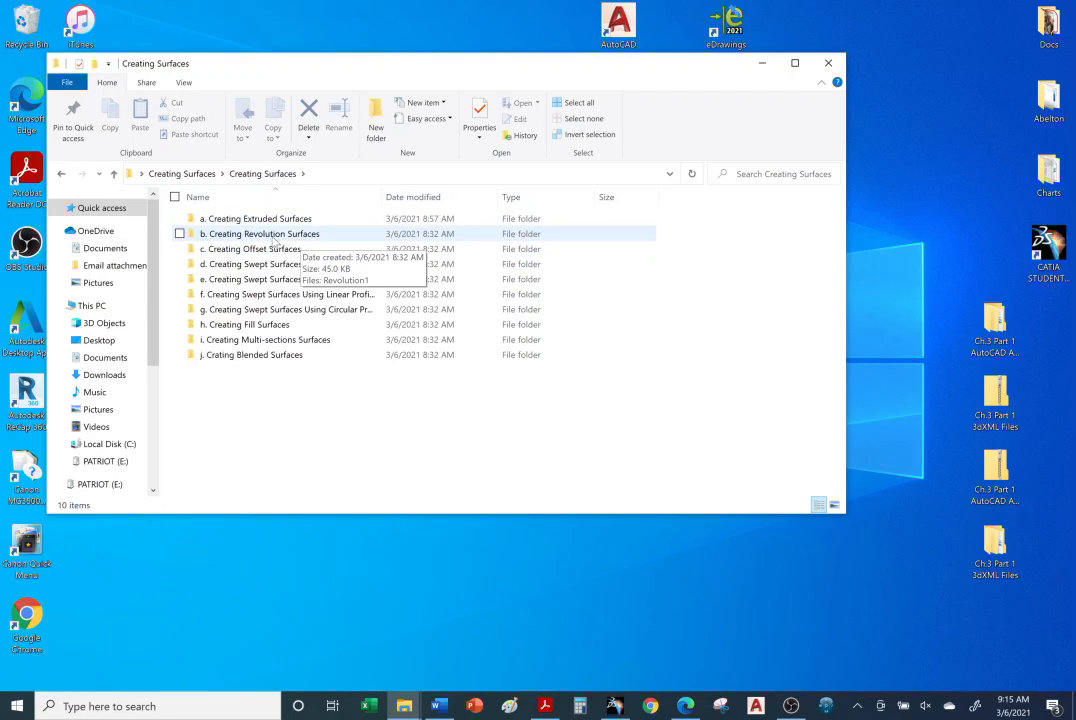
double_click(300, 236)
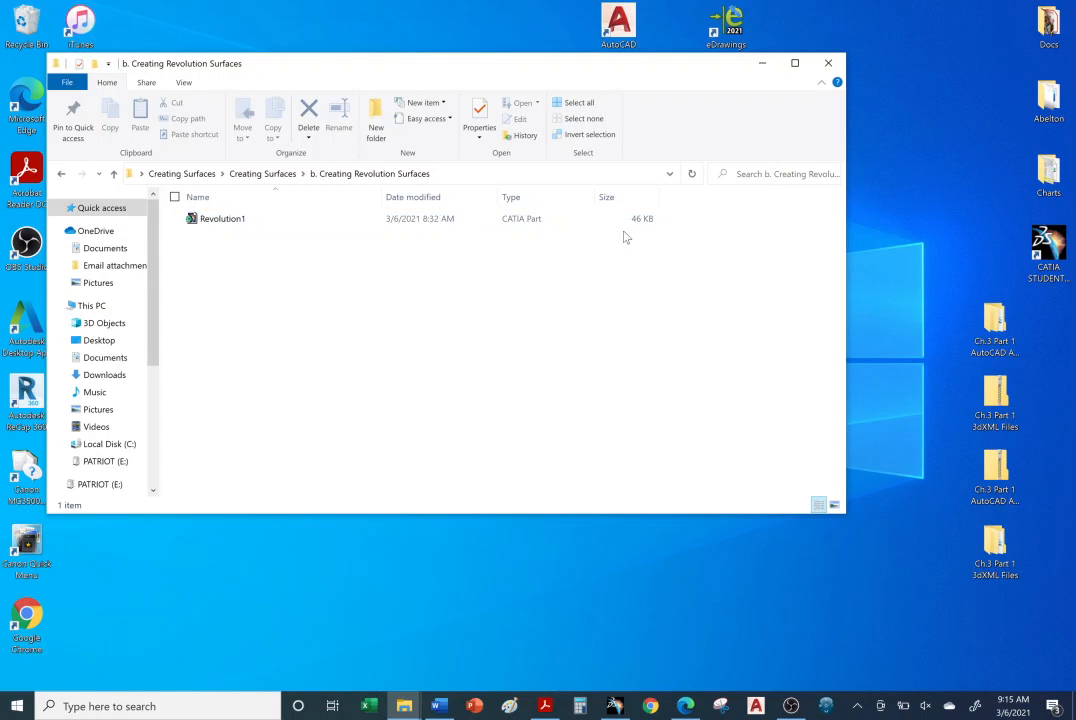
key("super+d")
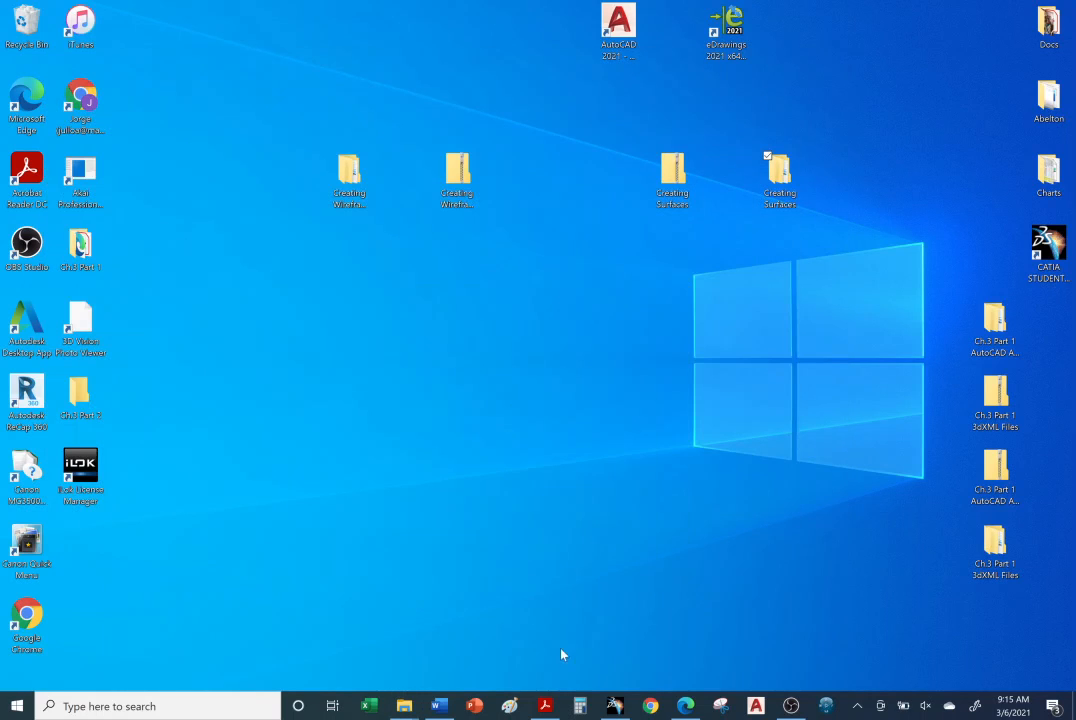
Return to the help page in the browser and open the downloaded Revolution1.CATPart in CATIA.
left_click(685, 707)
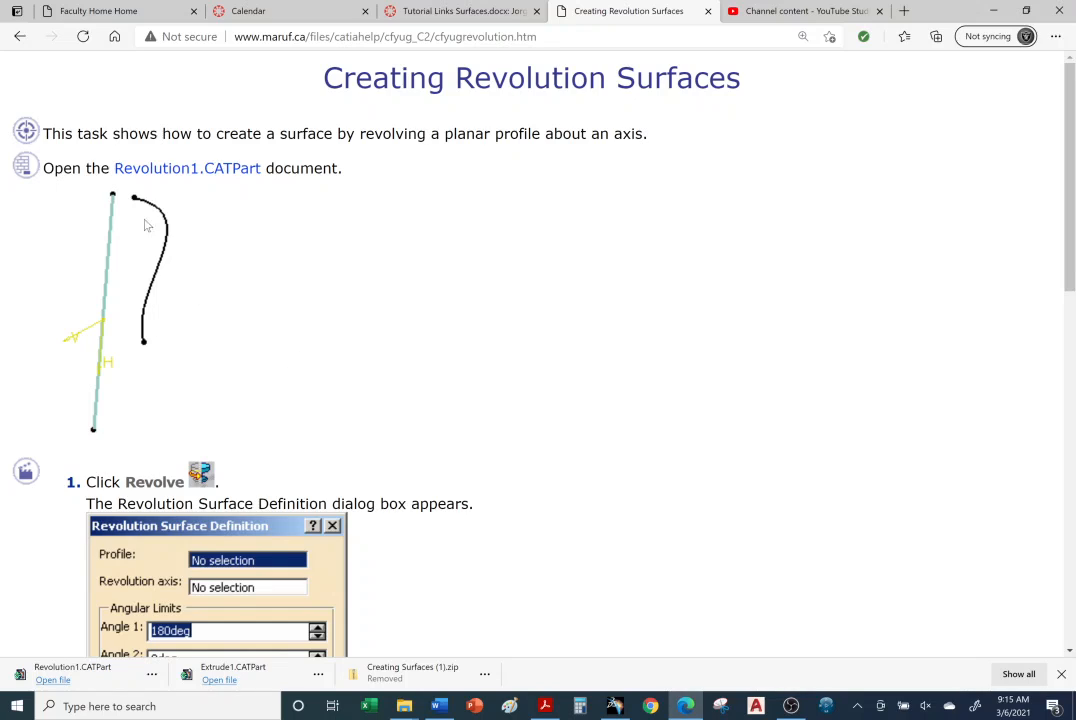
double_click(150, 168)
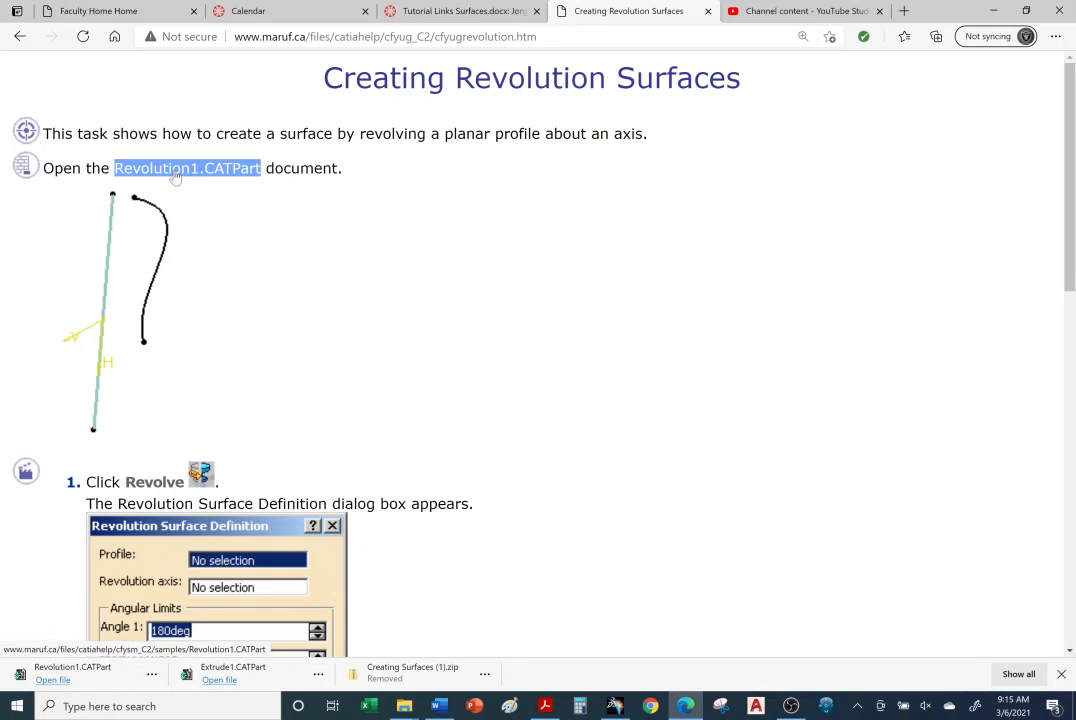
left_click(174, 177)
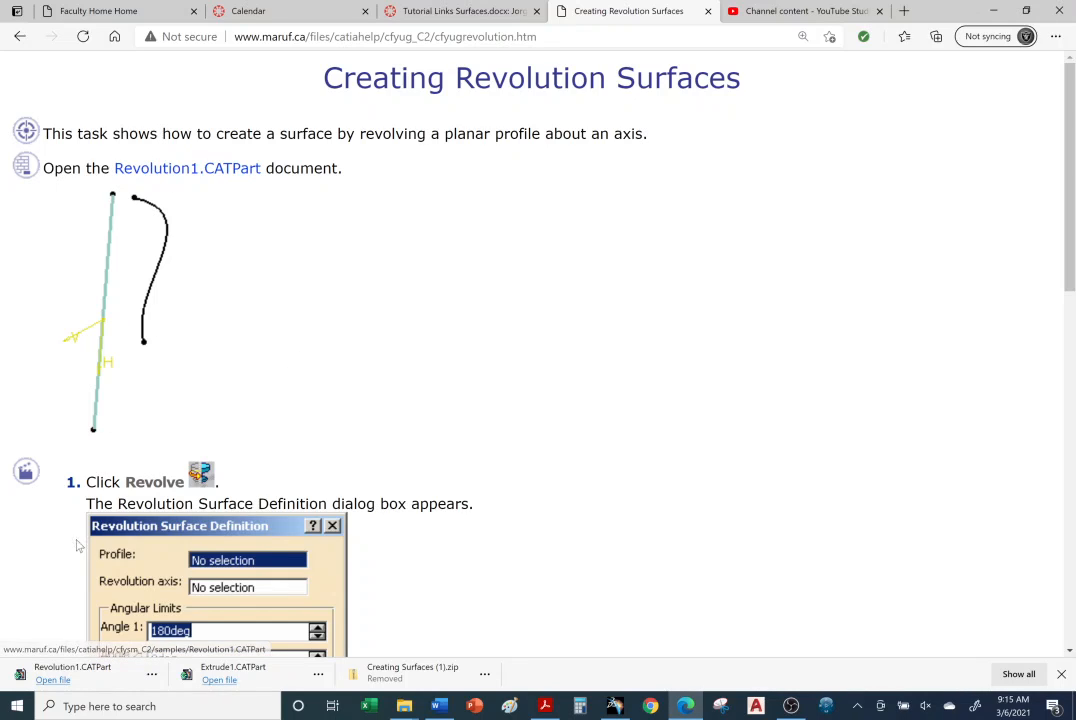
left_click(55, 681)
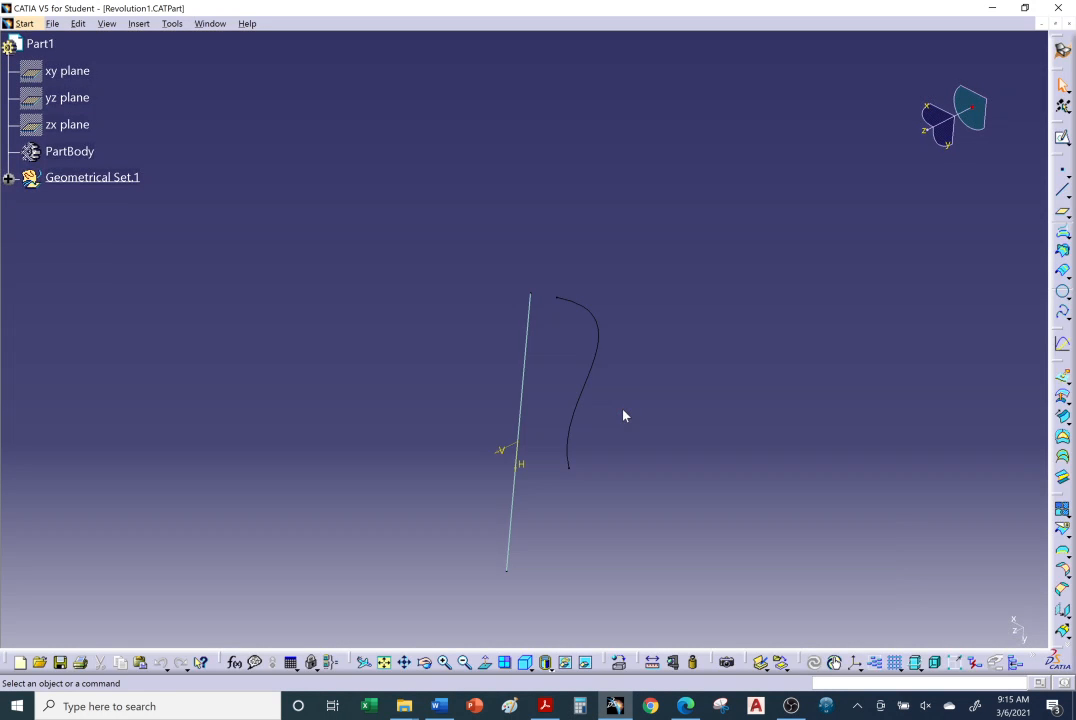
Change the line color of the curved profile sketch beside the axis to bright green.
middle_click_drag(622, 410, 545, 336)
right_click(567, 251)
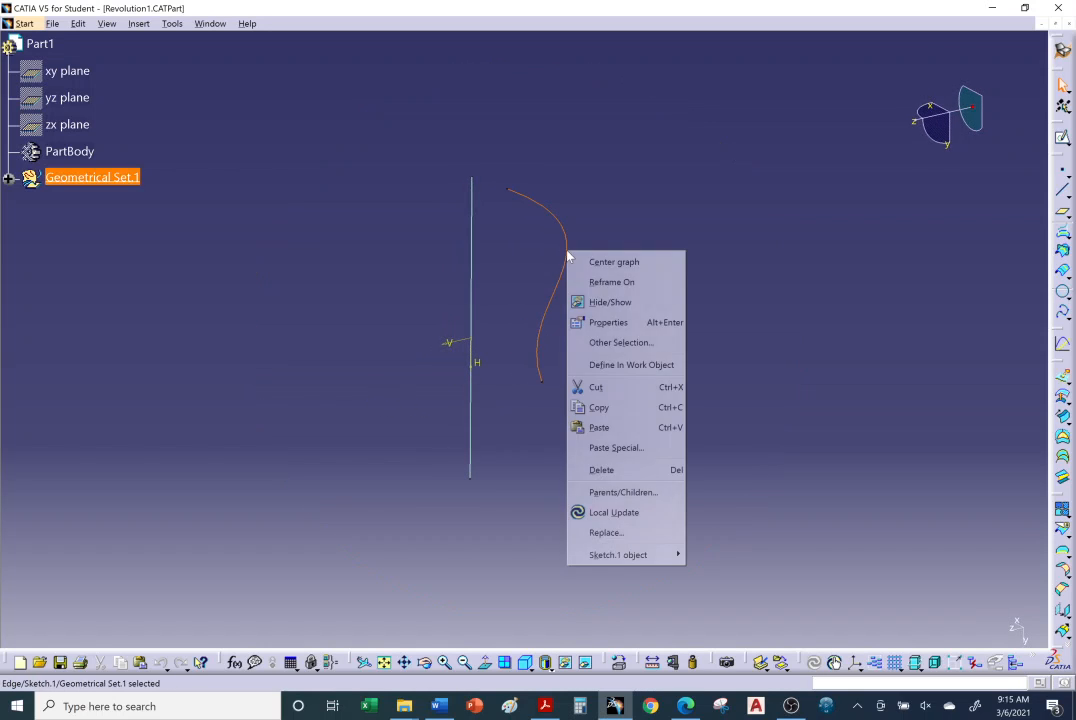
left_click(602, 323)
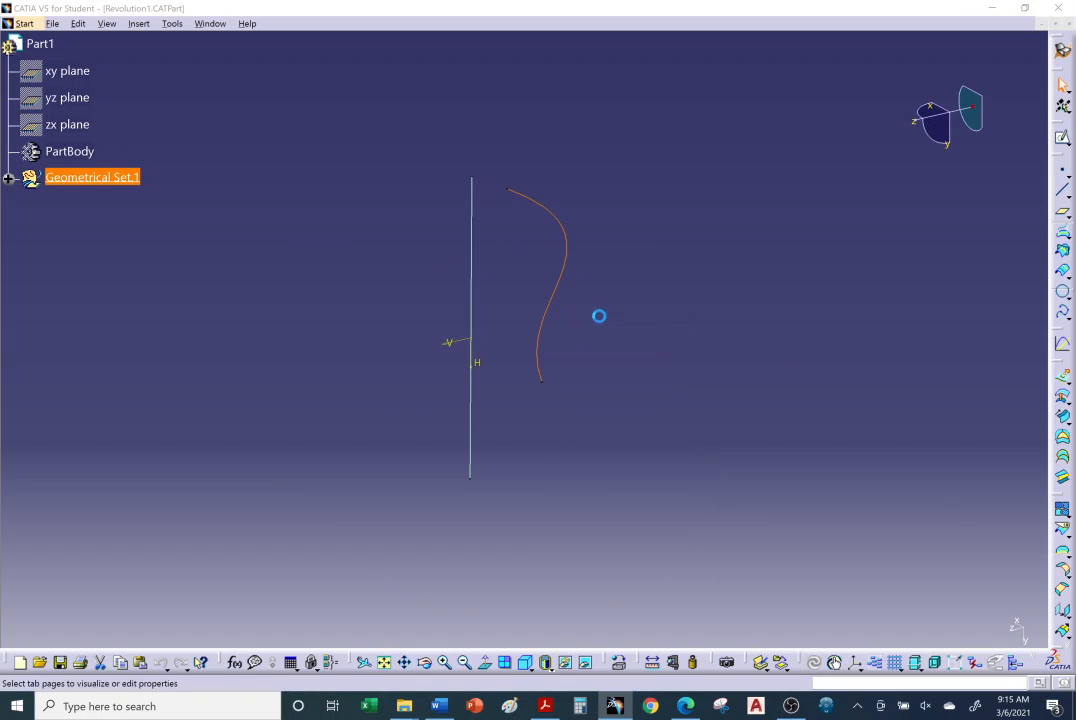
left_click(803, 246)
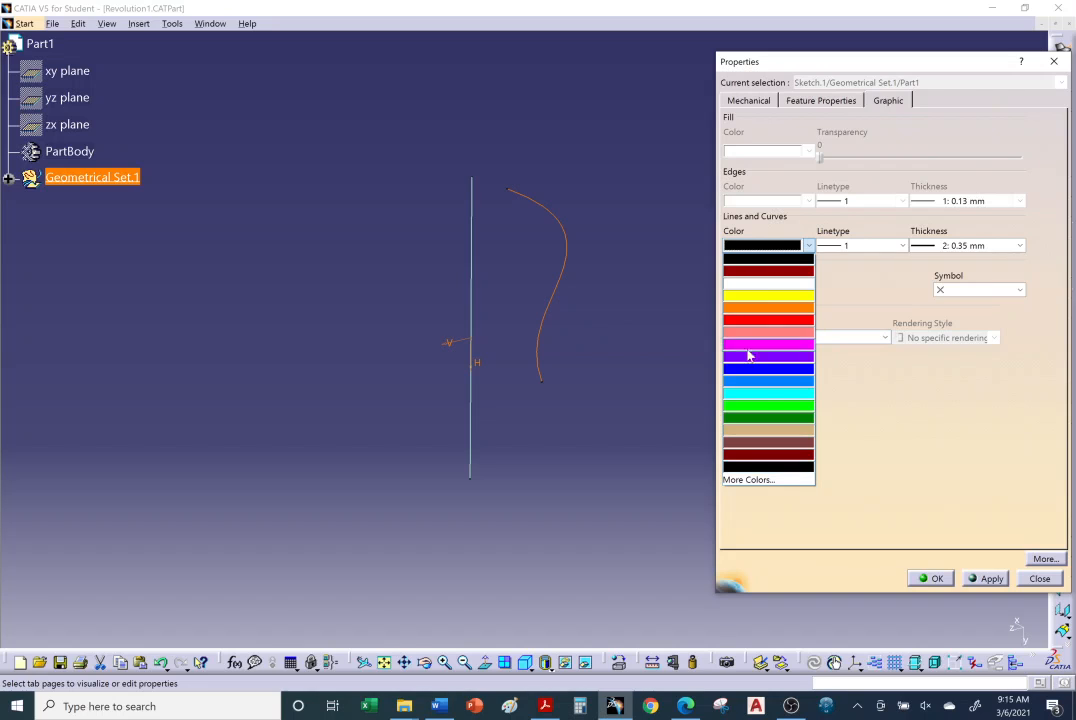
left_click(771, 404)
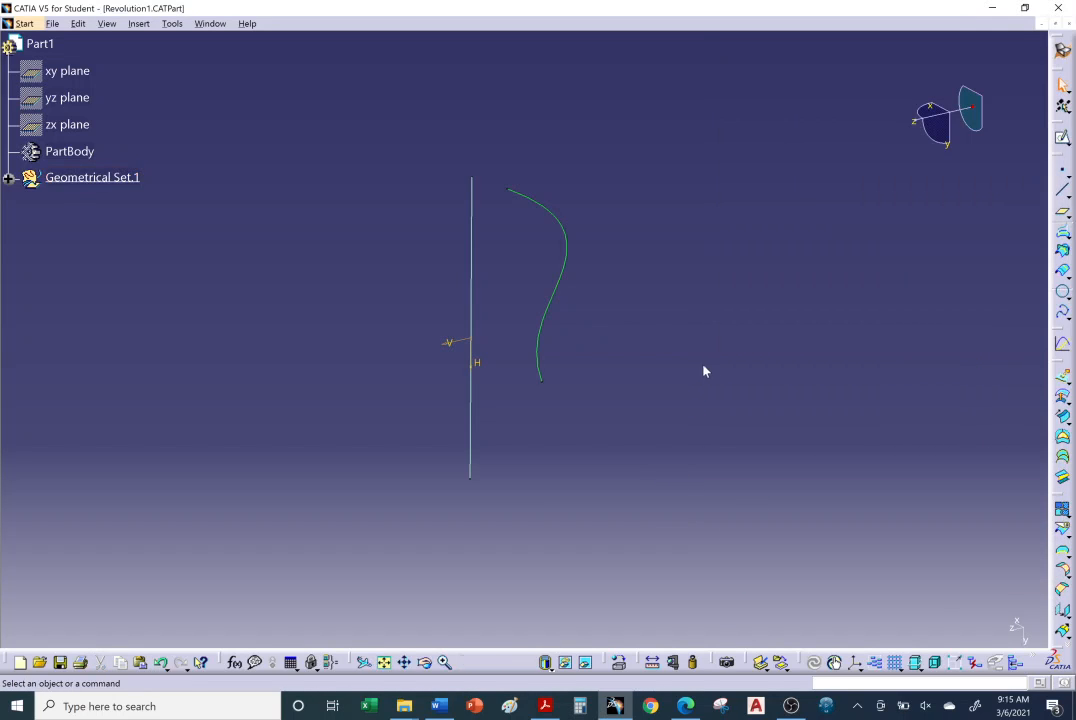
middle_click_drag(504, 301, 504, 335)
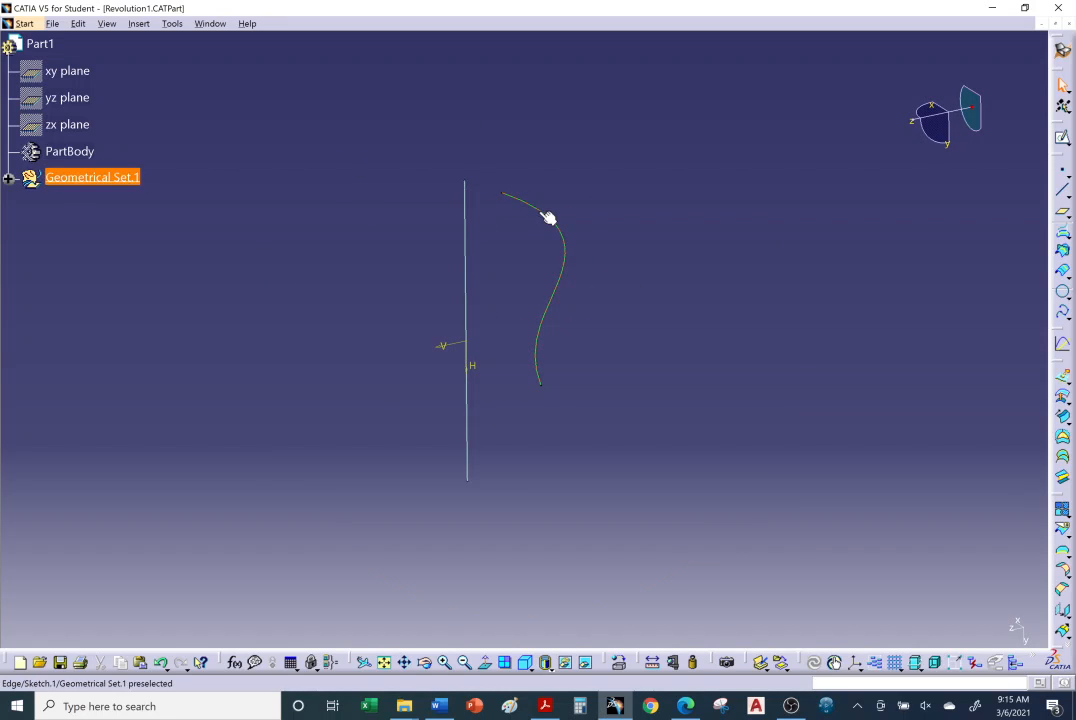
Switch to the browser, review the revolution surface instructions through the closing notes, and return to CATIA.
left_click(686, 707)
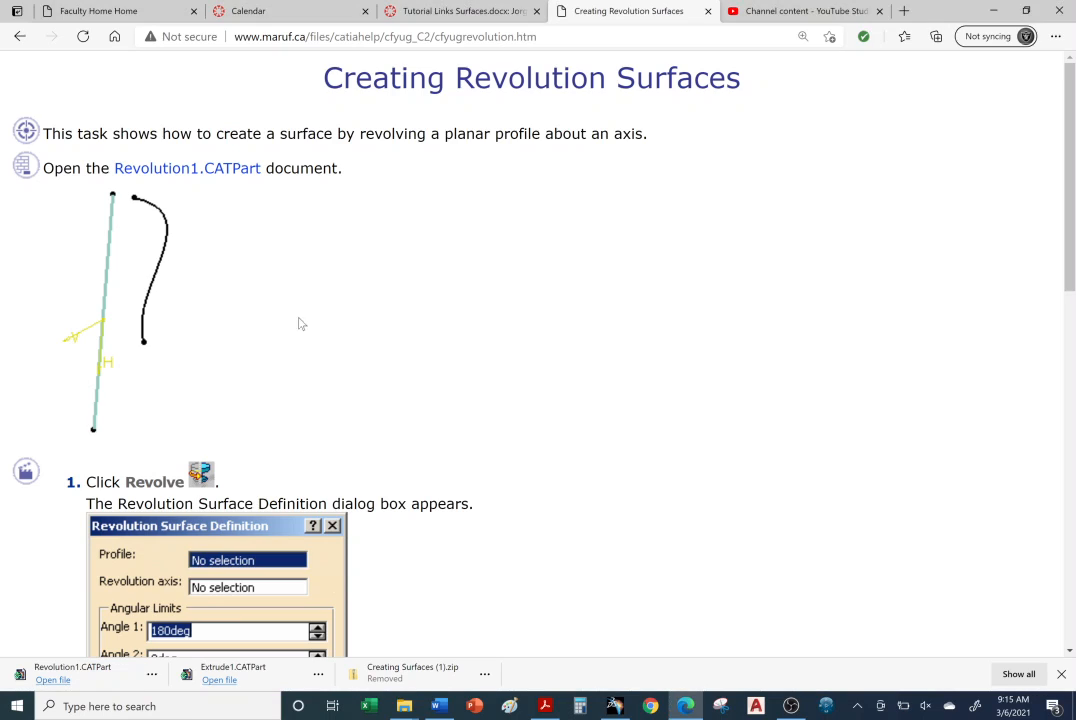
scroll(266, 407, "down", 5)
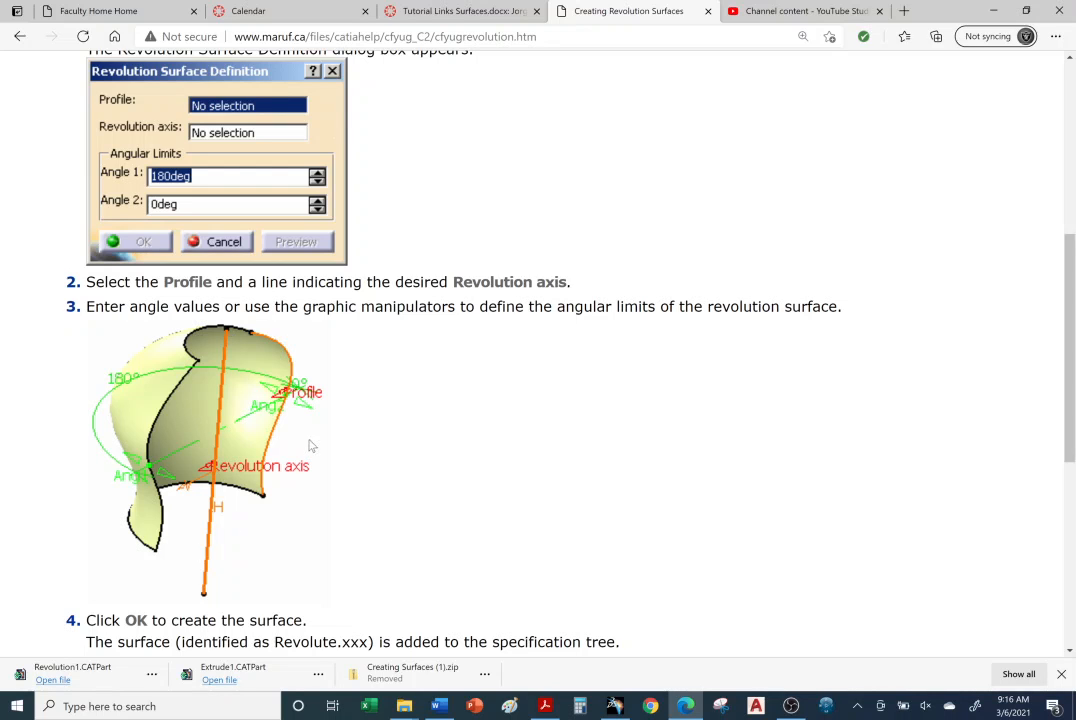
scroll(310, 446, "down", 5)
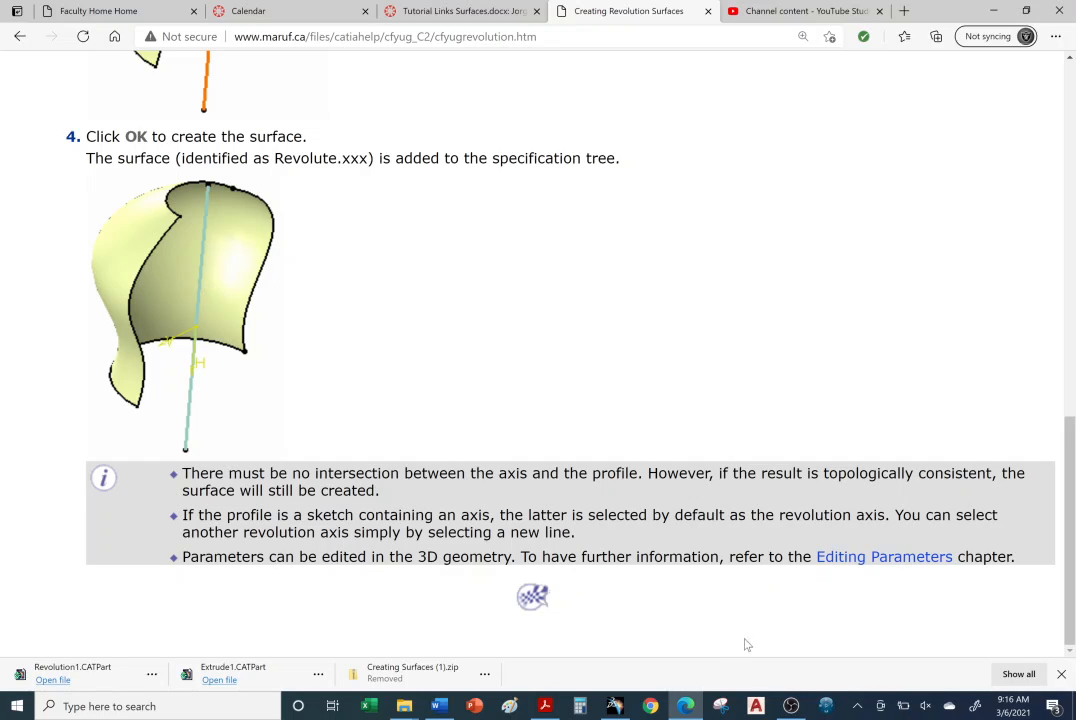
left_click(614, 706)
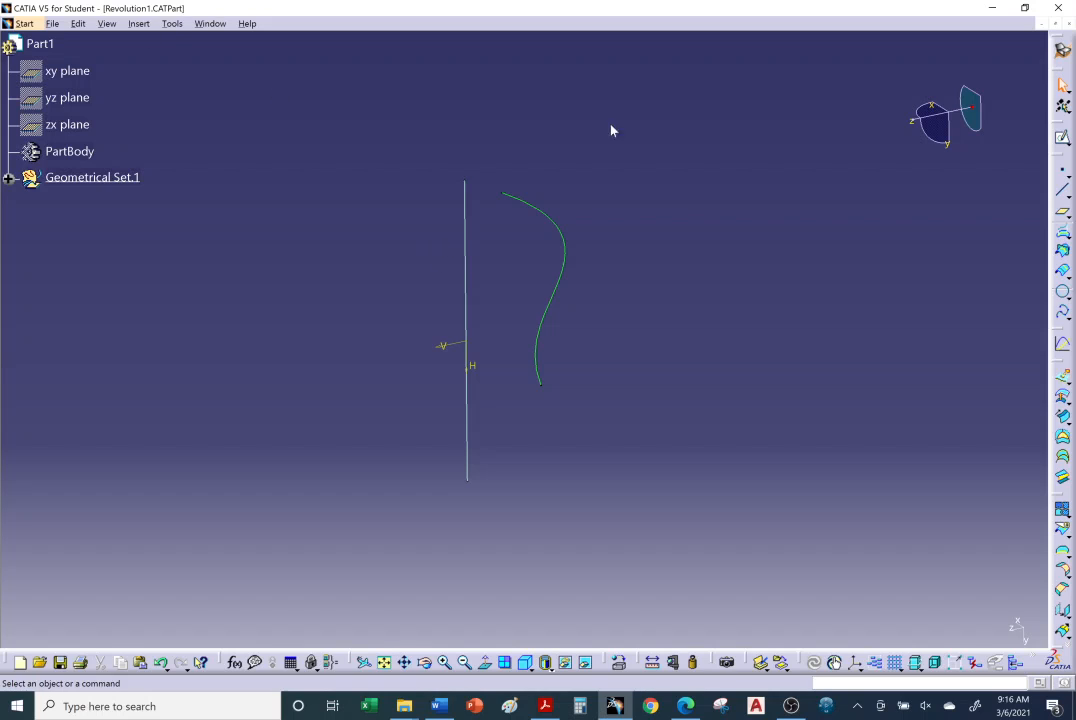
left_click(24, 23)
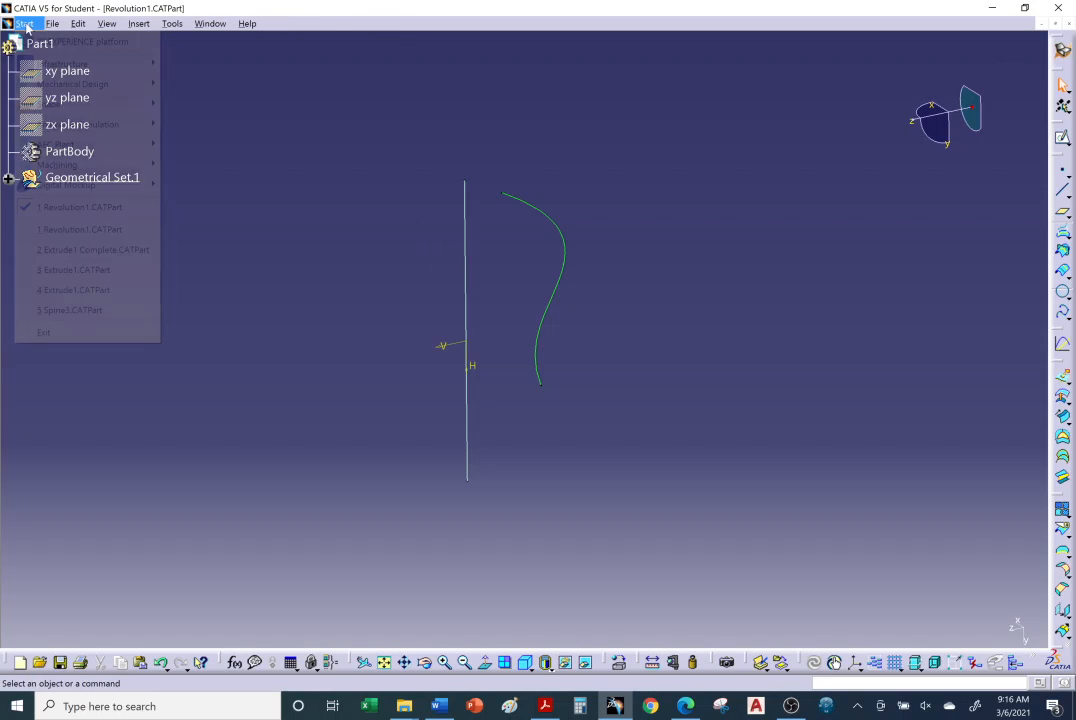
mouse_move(60, 104)
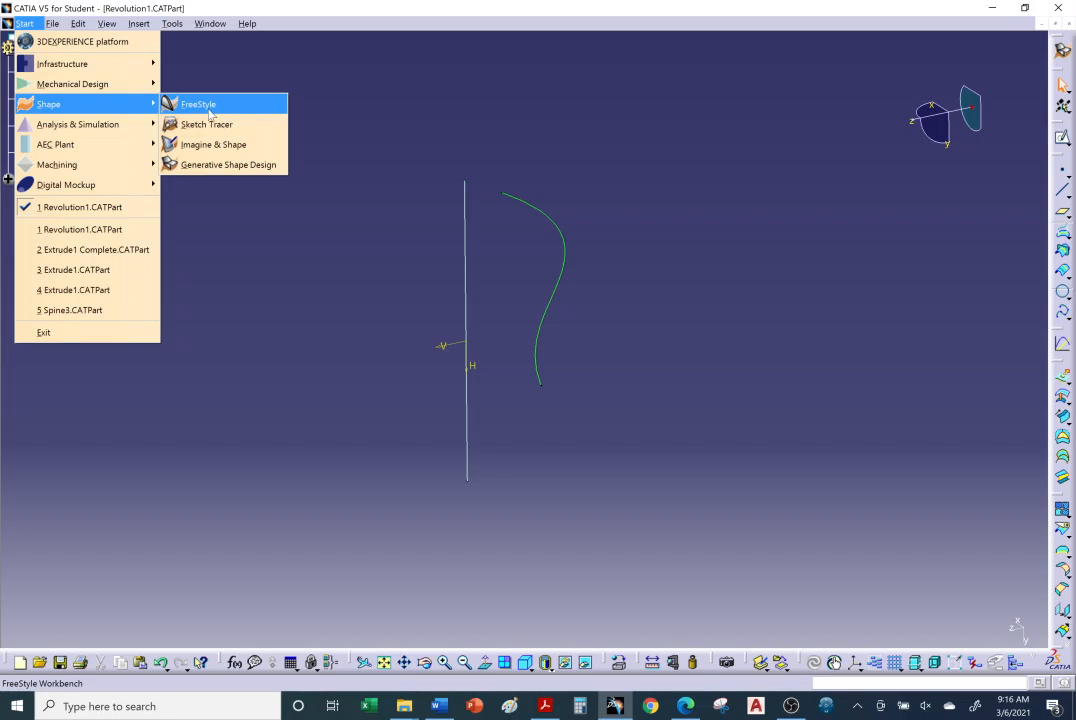
left_click(209, 112)
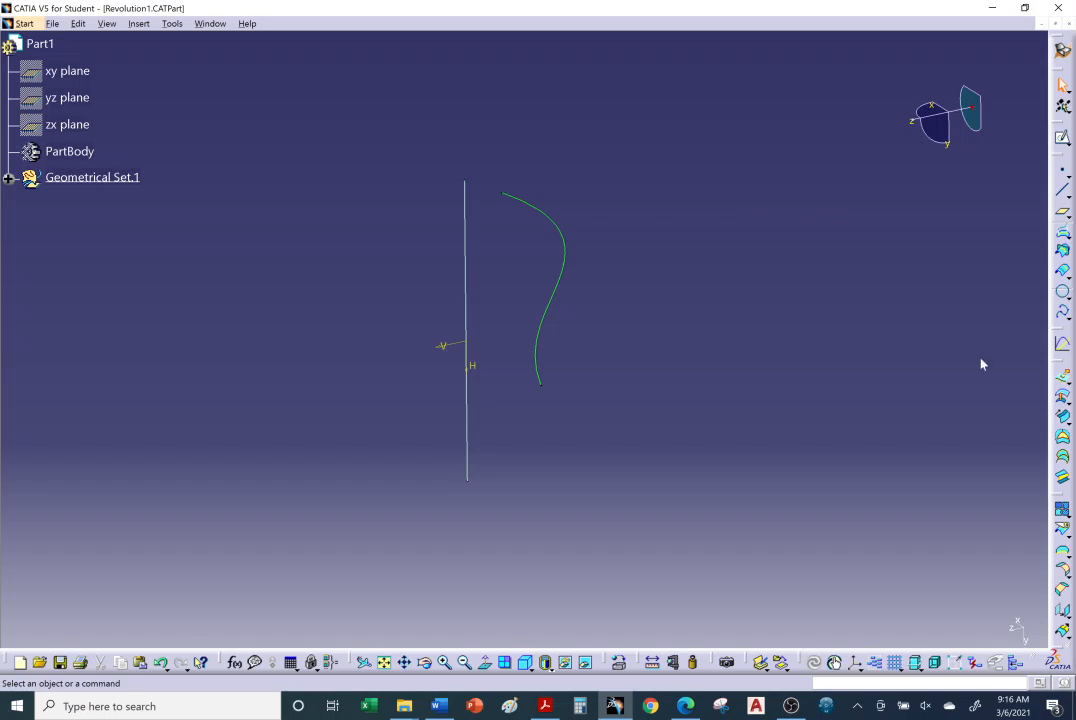
Start a Revolve surface using the curved sketch as the profile and the straight line as the revolution axis.
left_click_drag(1059, 364, 812, 215)
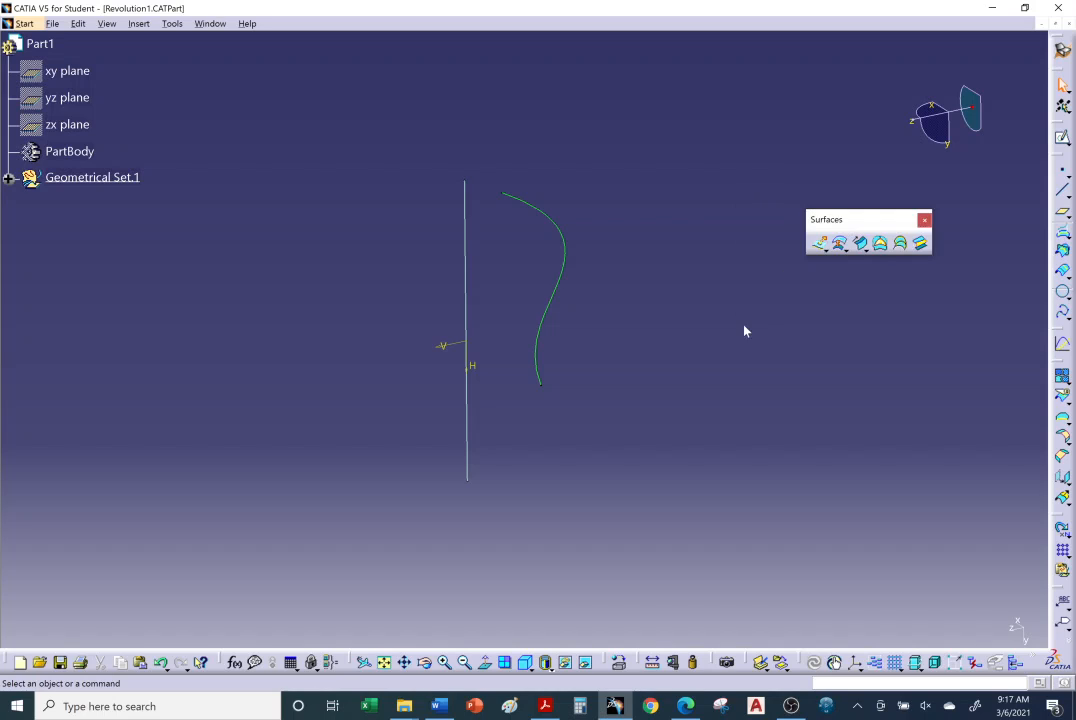
left_click(827, 251)
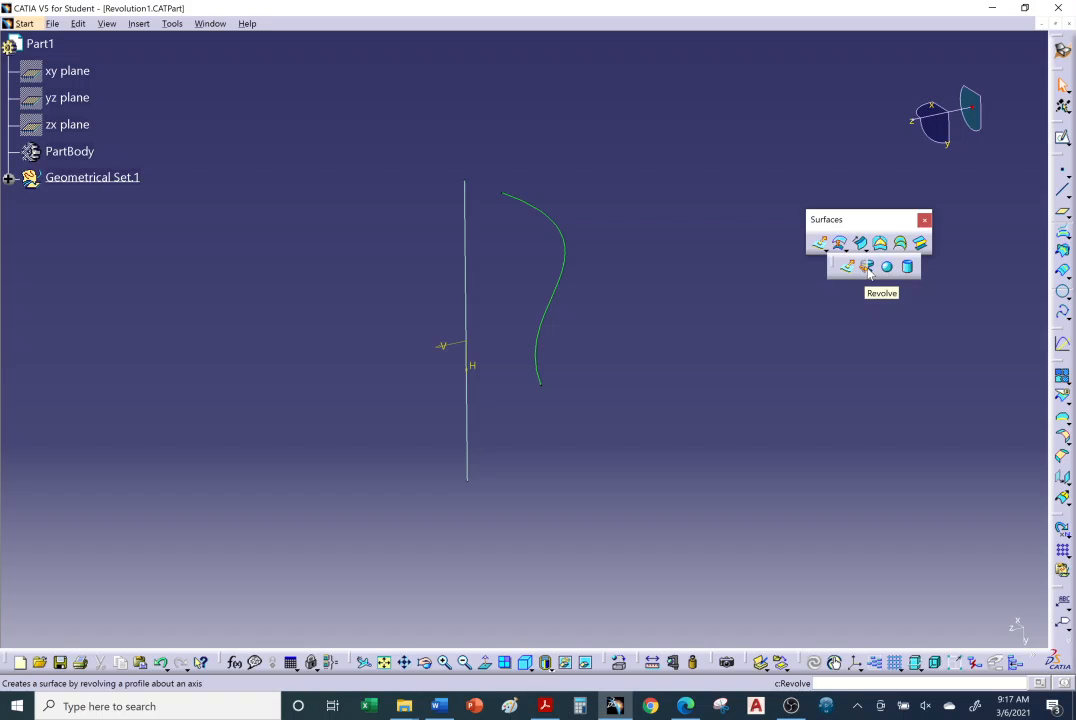
left_click(867, 267)
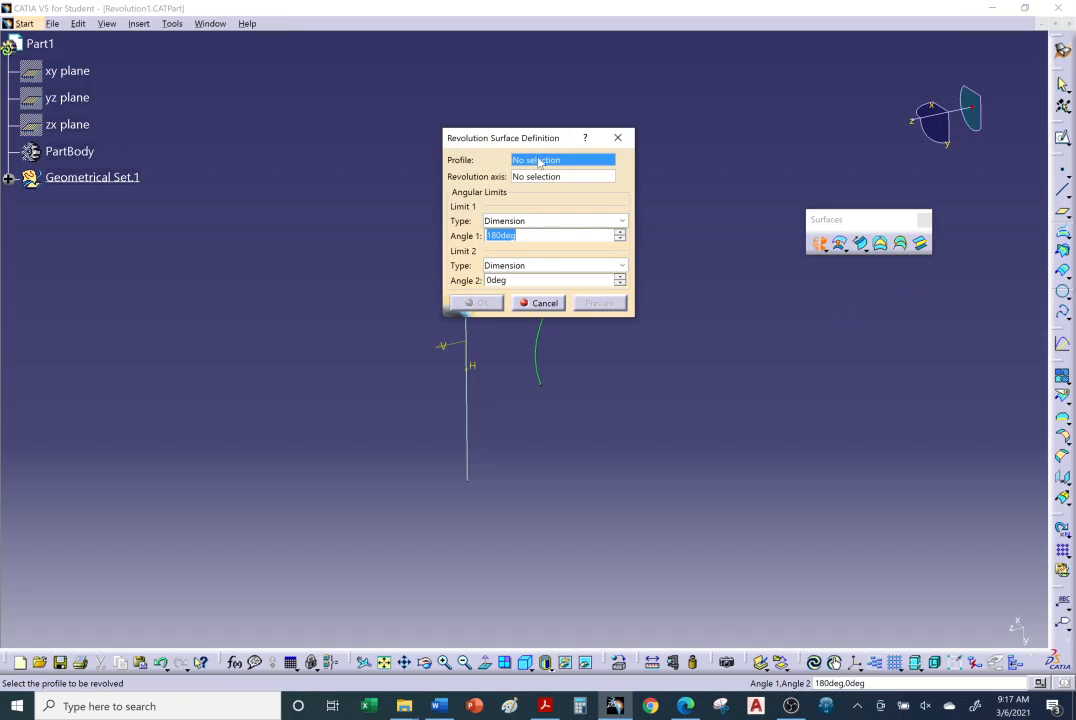
mouse_move(473, 136)
left_mouse_down()
mouse_move(350, 89)
mouse_move(216, 70)
left_mouse_up()
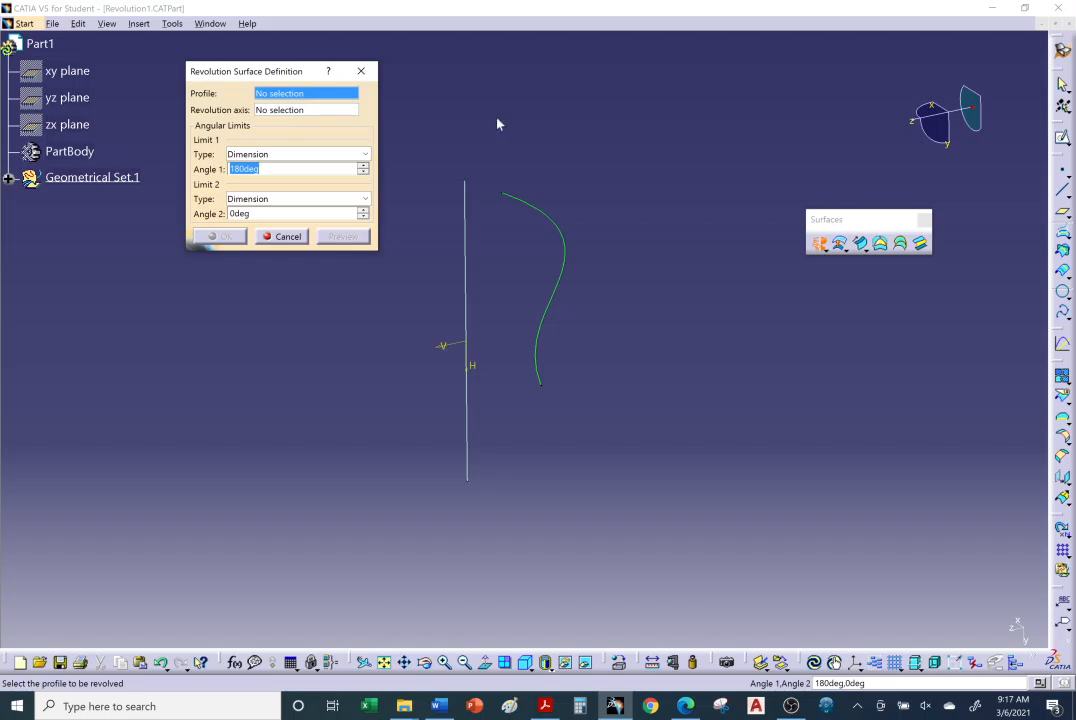
left_click(558, 225)
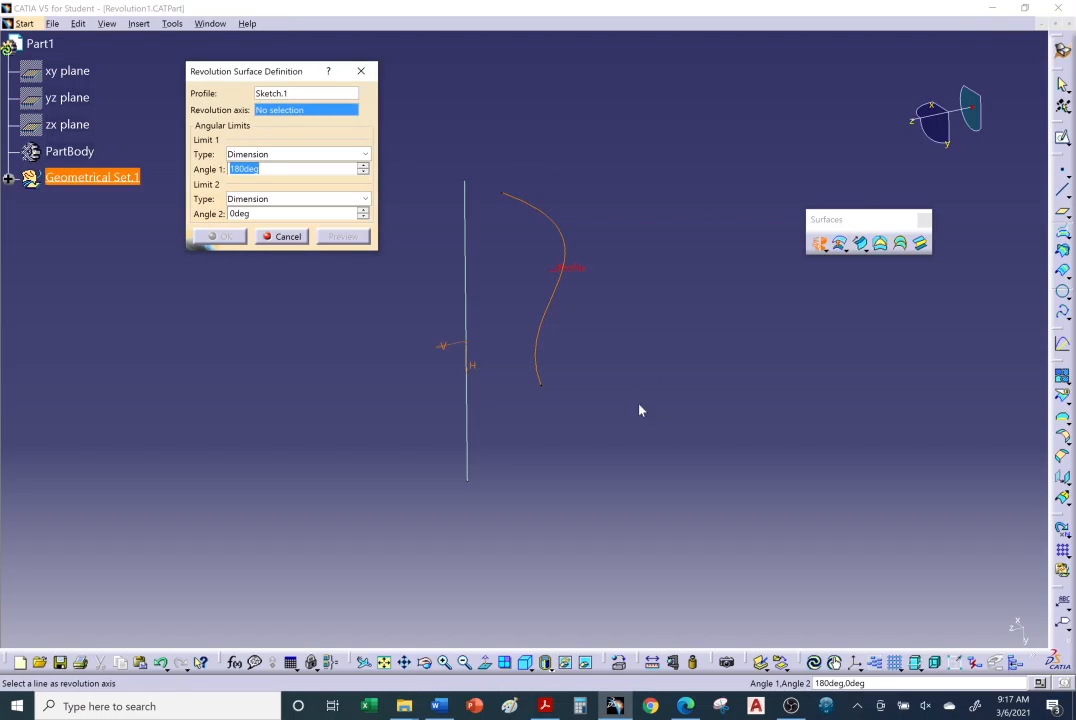
middle_click_drag(706, 391, 804, 394)
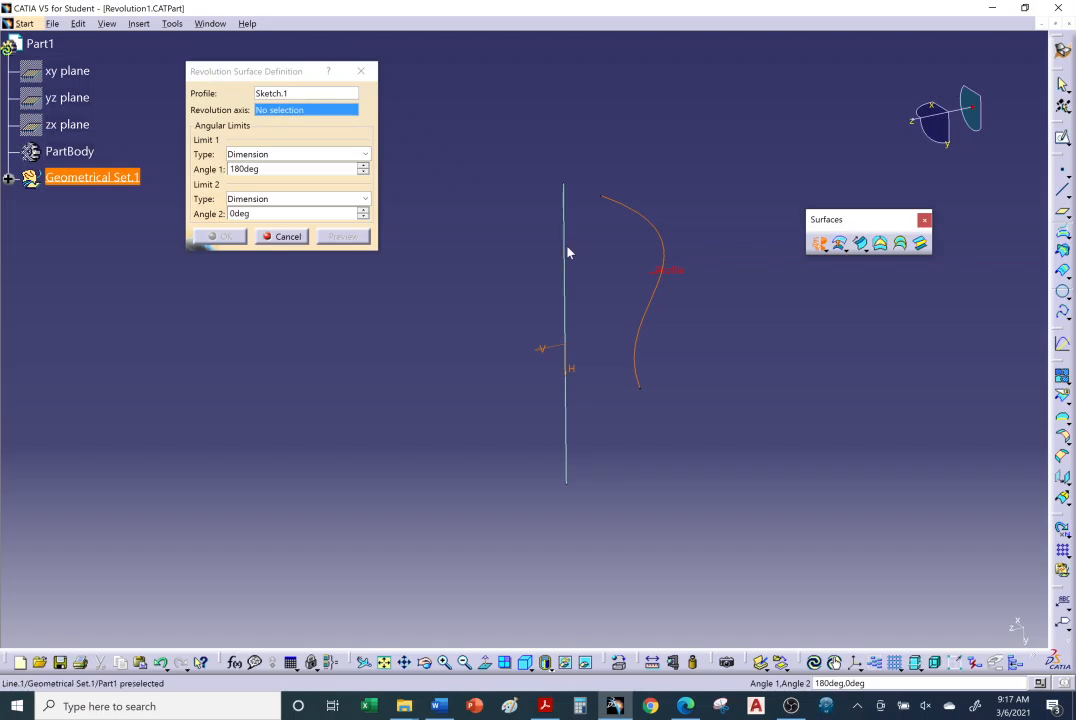
left_click(276, 112)
left_click(565, 295)
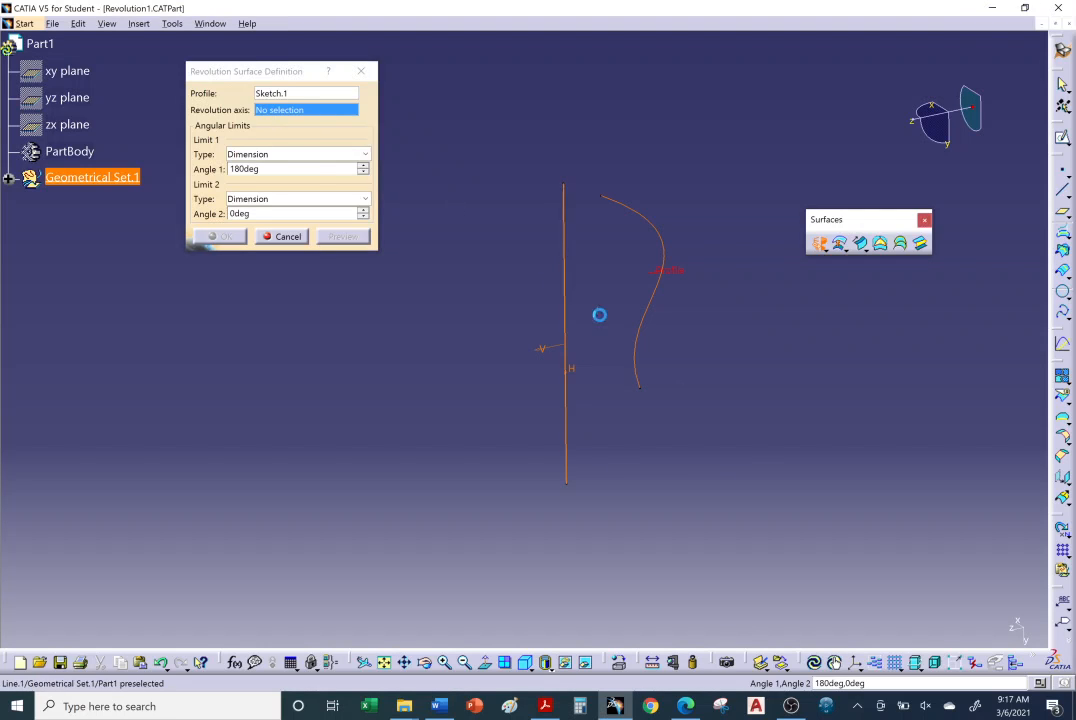
Adjust the angular limits directly on the surface preview to 190 deg for Angle 1 and 29 deg for Angle 2.
middle_click_drag(655, 388, 628, 376)
left_click_drag(653, 312, 554, 388)
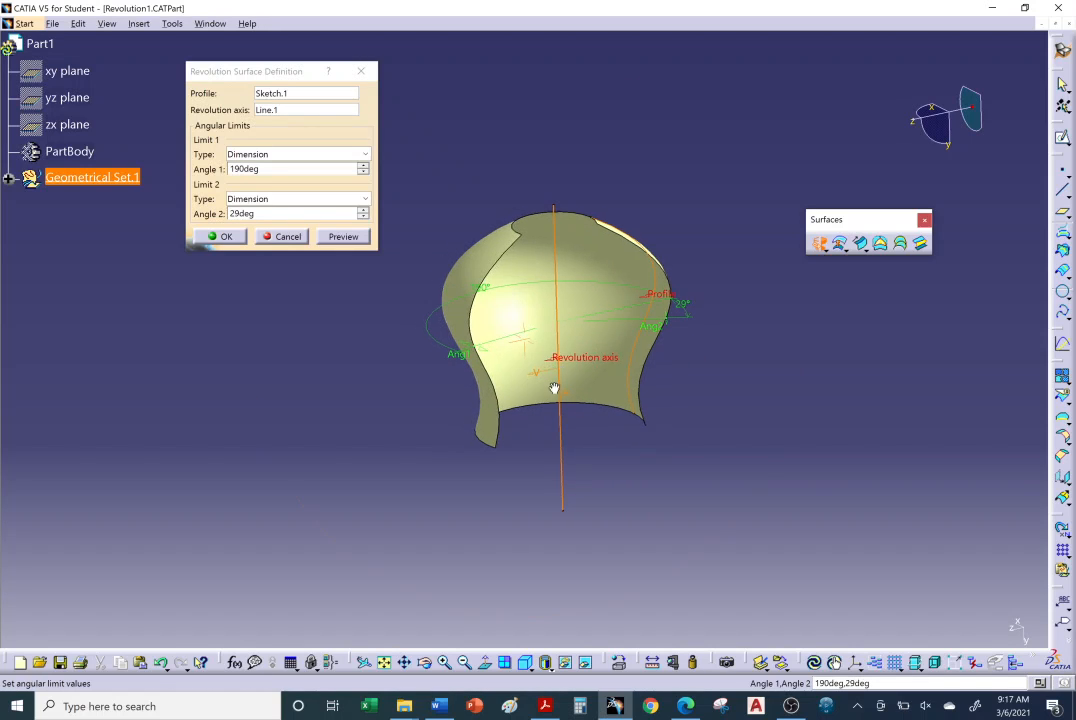
middle_click_drag(554, 388, 533, 373)
Try to increase the revolution's Angle 1 incrementally up to 332 deg.
left_click(363, 167)
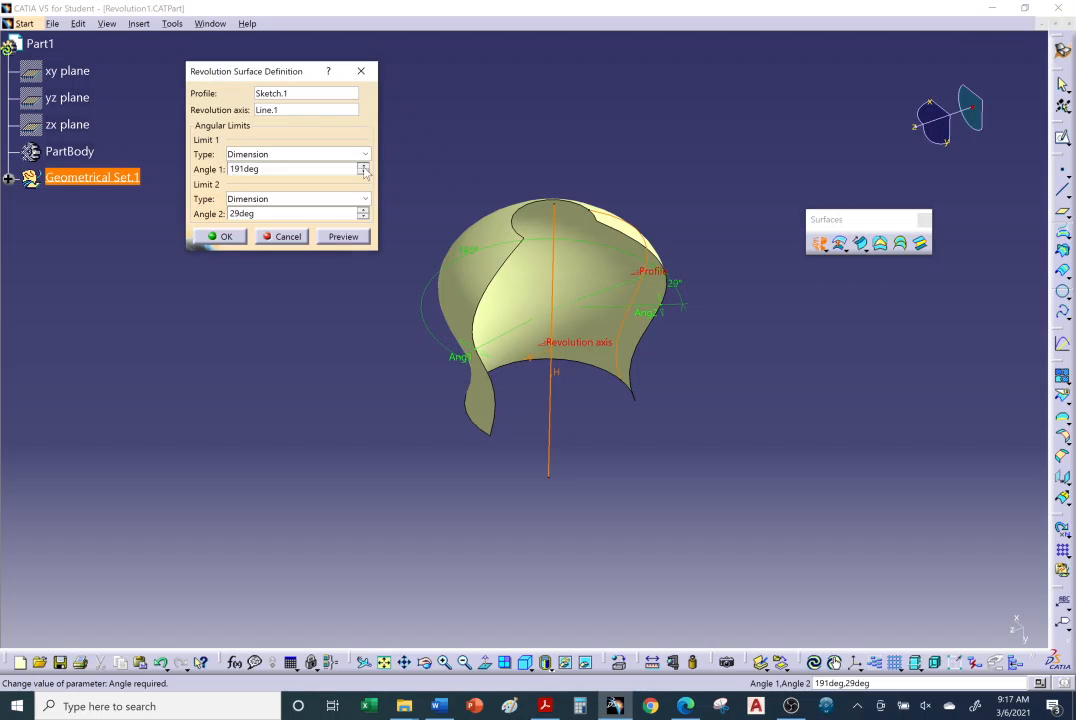
left_click(363, 167)
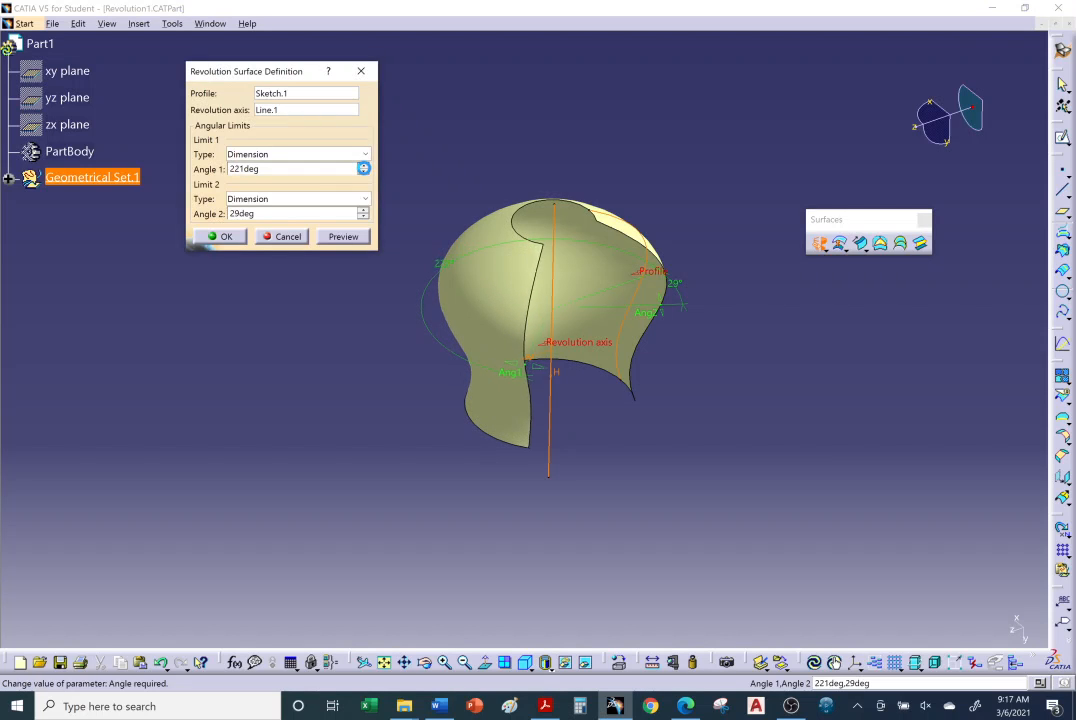
left_click(363, 168)
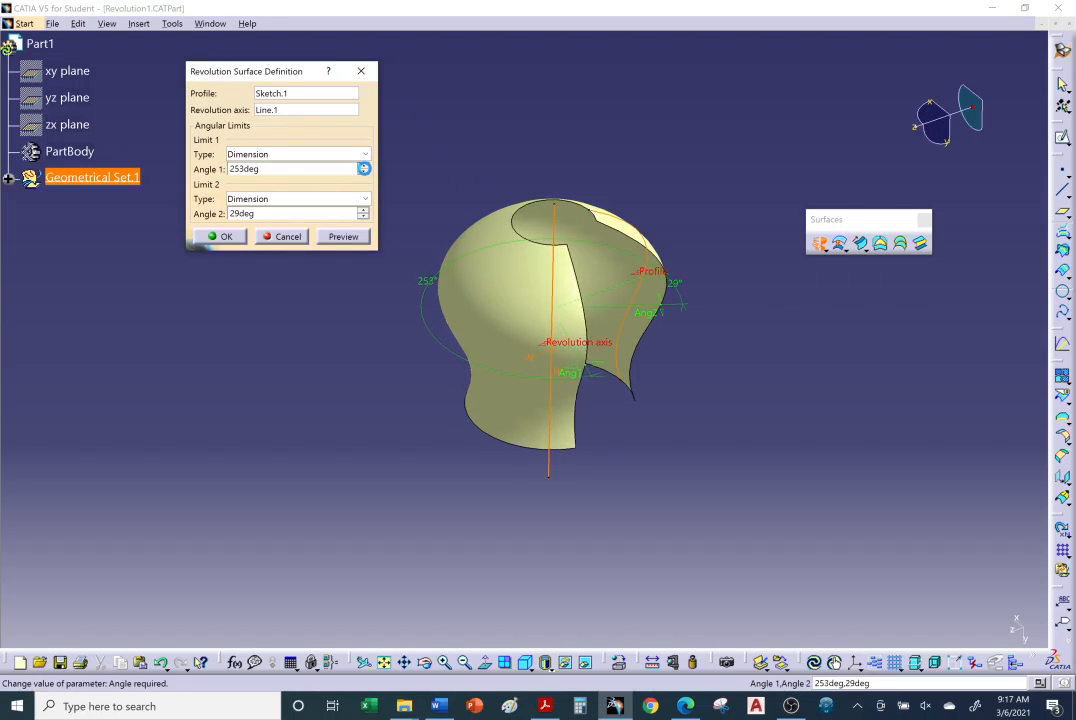
left_click(363, 168)
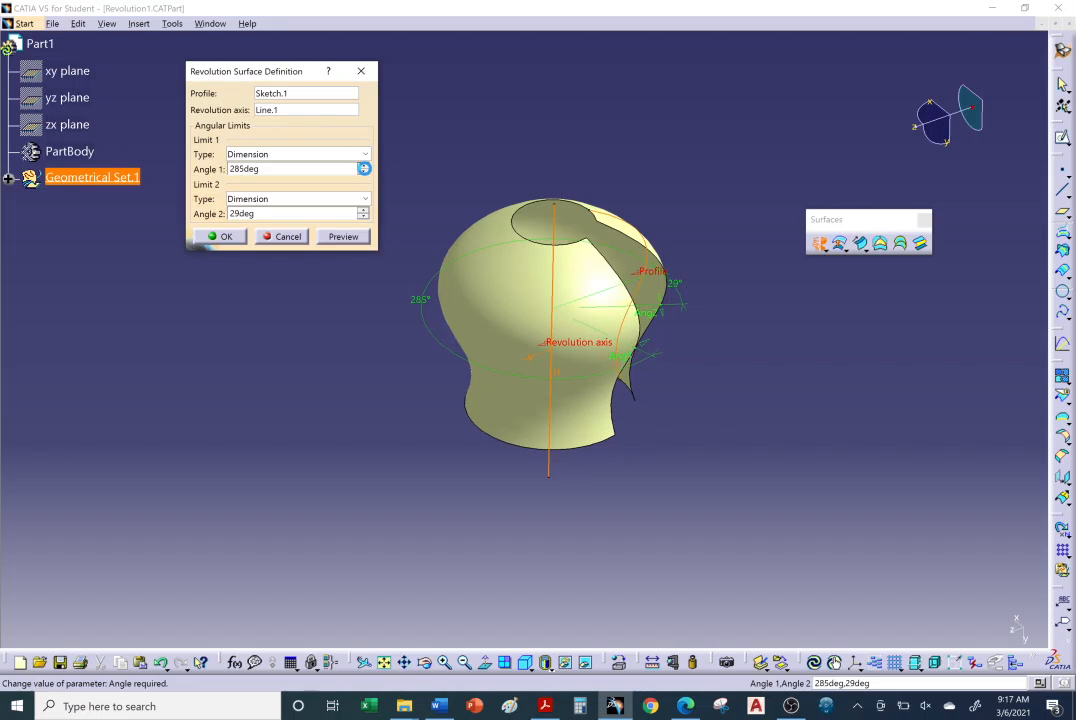
left_click(363, 168)
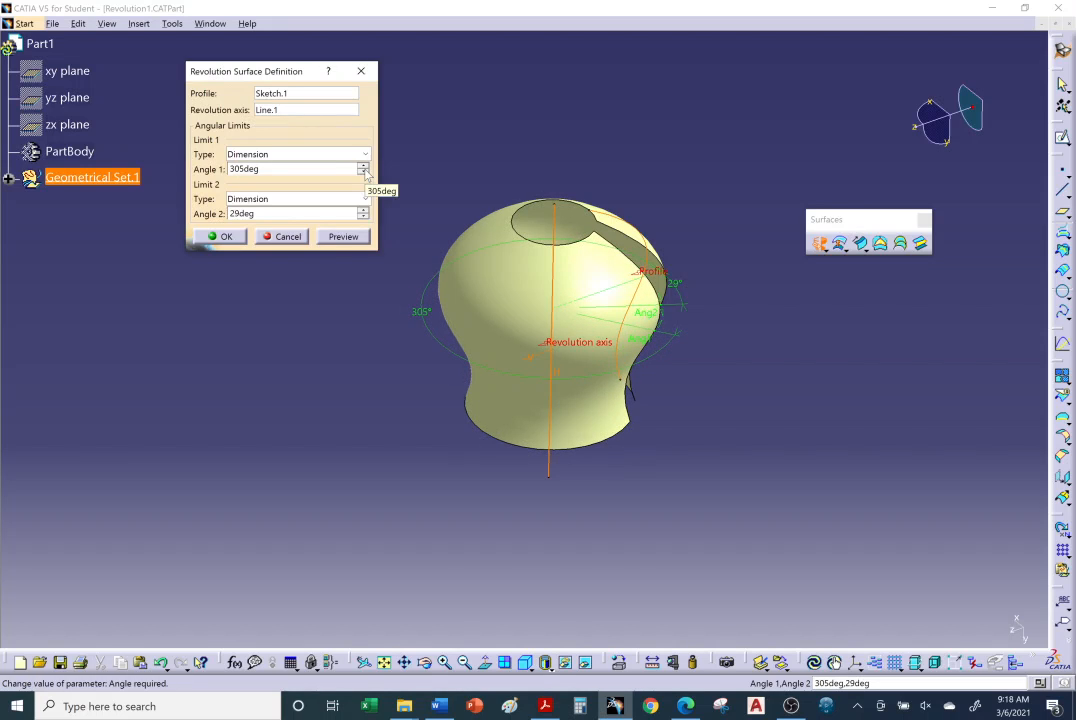
left_click(364, 172)
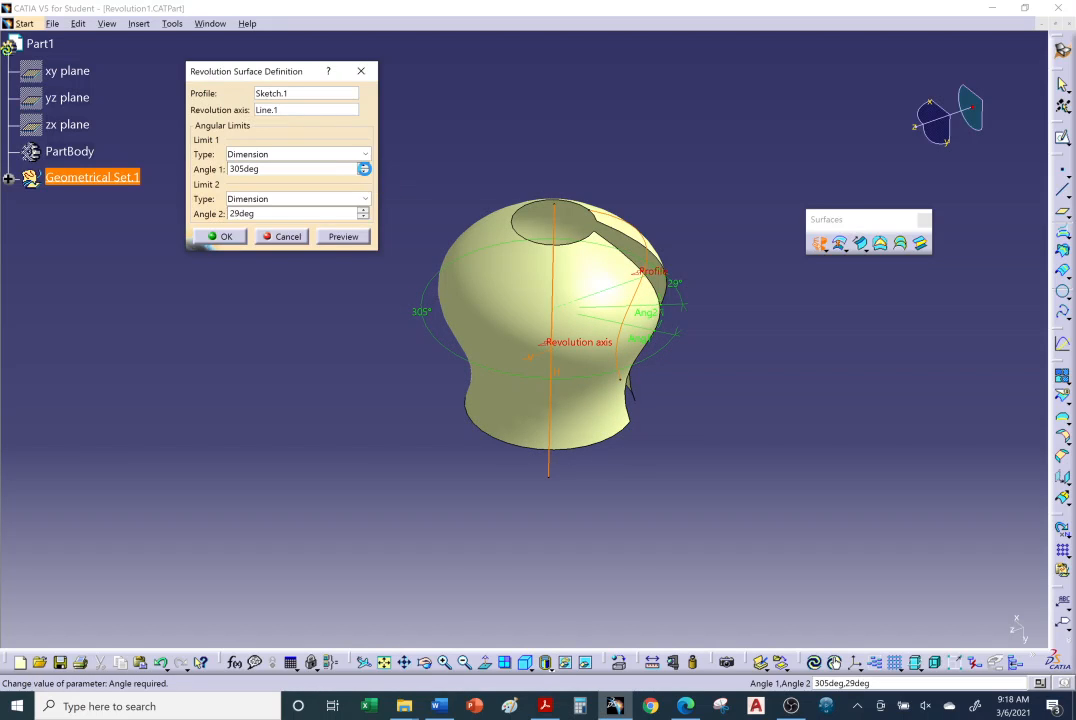
left_click(363, 166)
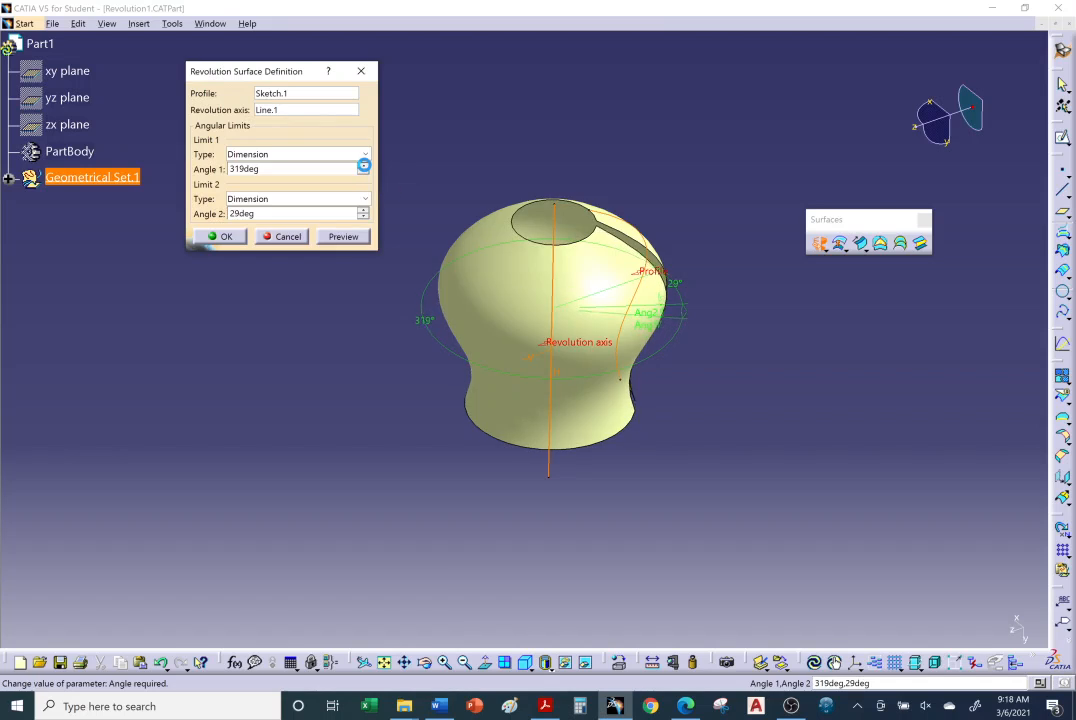
left_click(363, 166)
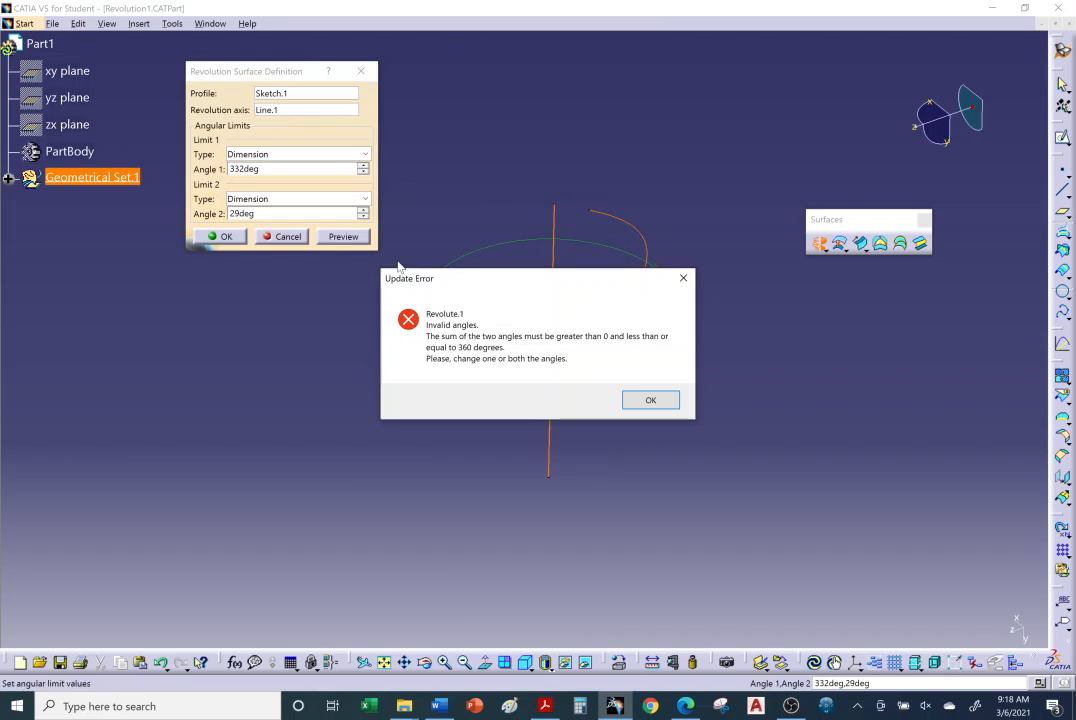
left_click(640, 400)
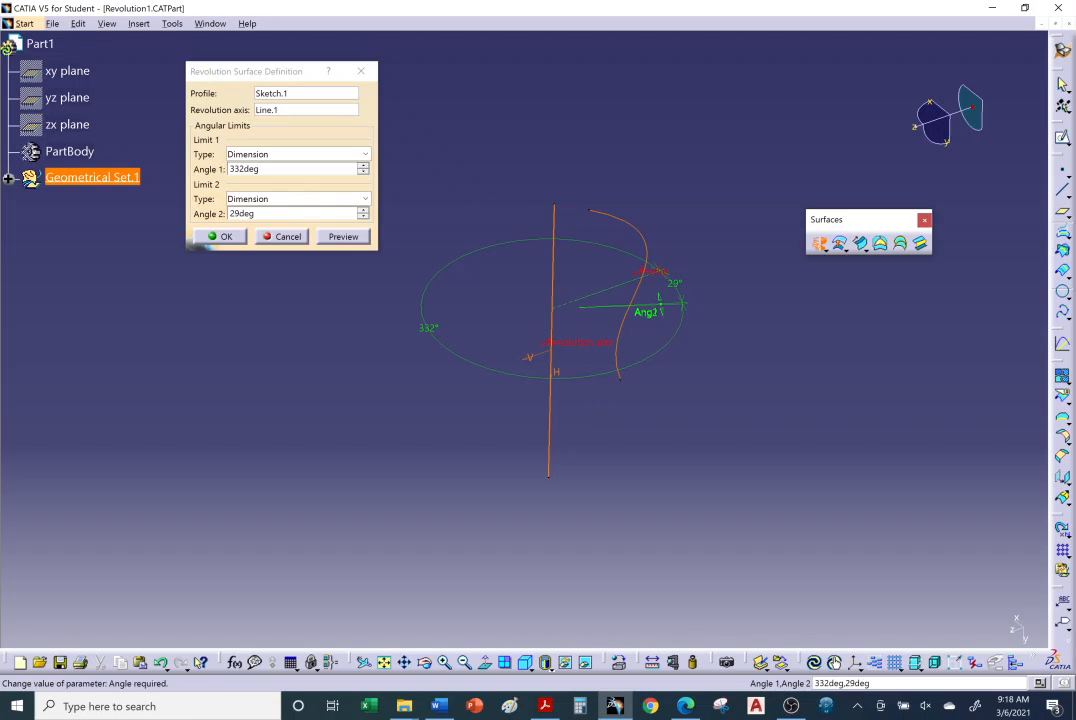
Set the revolution's Angle 2 to 0 deg.
double_click(242, 213)
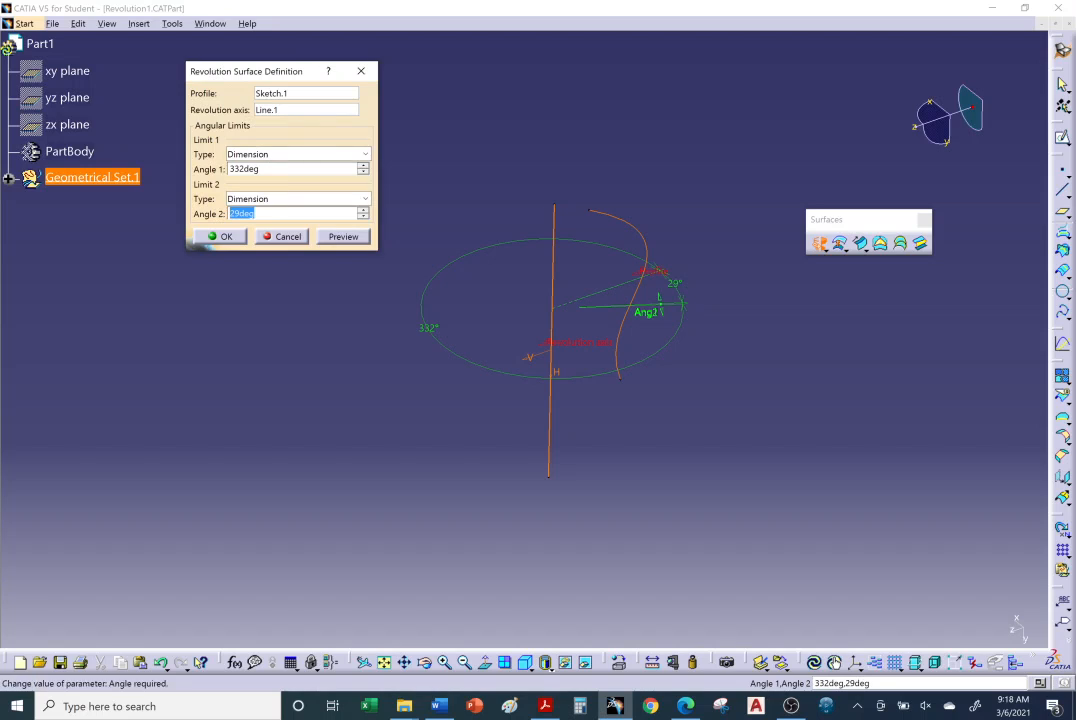
type("0")
double_click(271, 168)
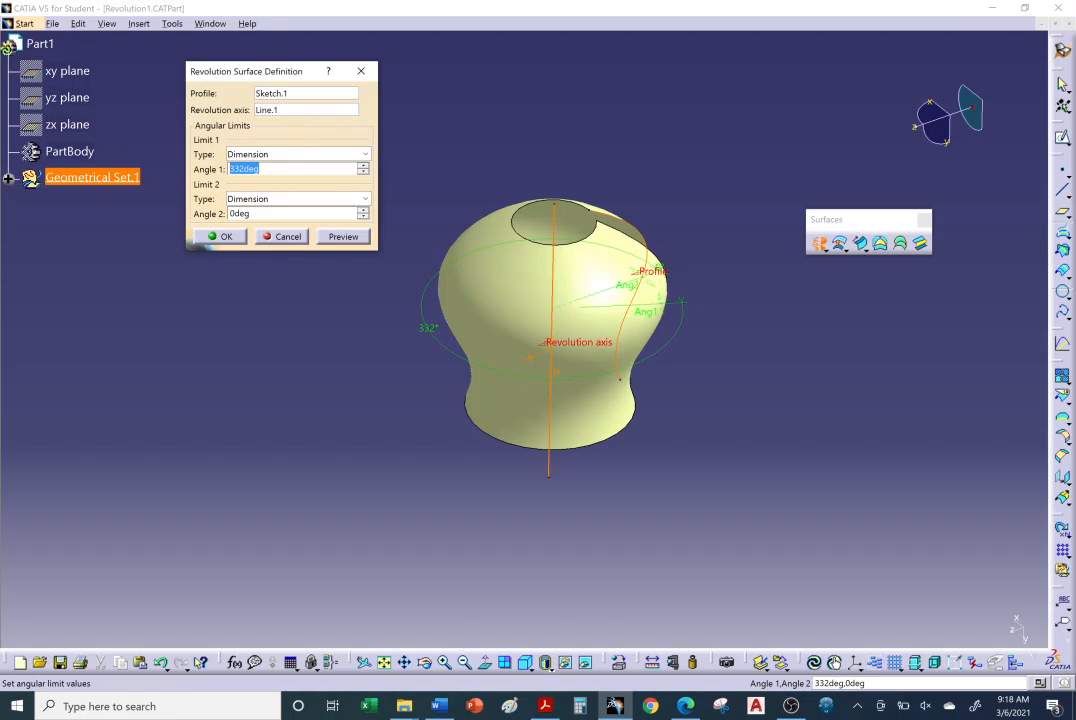
Increase the revolution's Angle 1 incrementally to a full 360 deg.
middle_click_drag(590, 425, 396, 315)
left_click(363, 166)
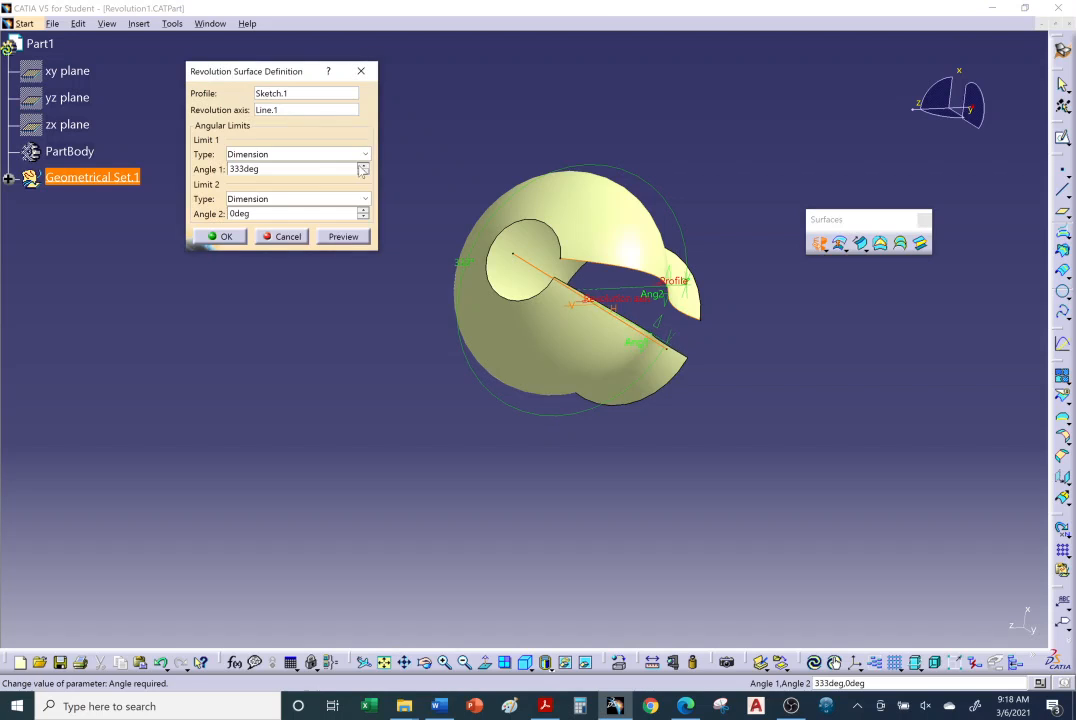
left_click(363, 166)
left_click(363, 166)
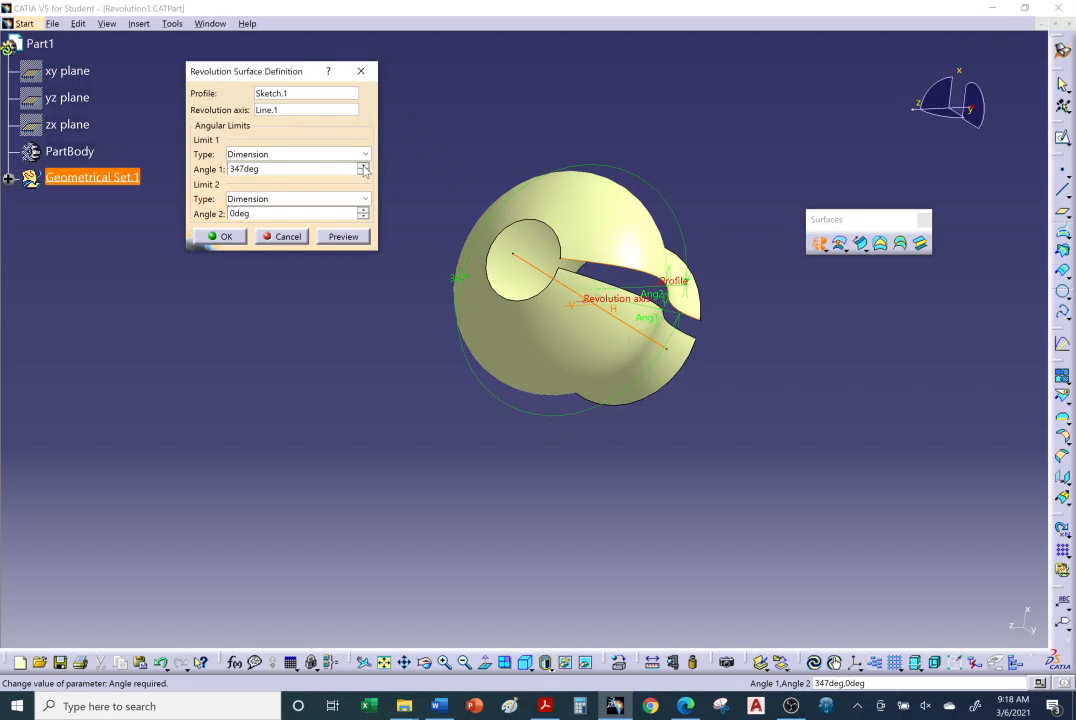
left_click(363, 166)
left_click(363, 166)
left_click(363, 166)
left_click(363, 166)
left_click(363, 166)
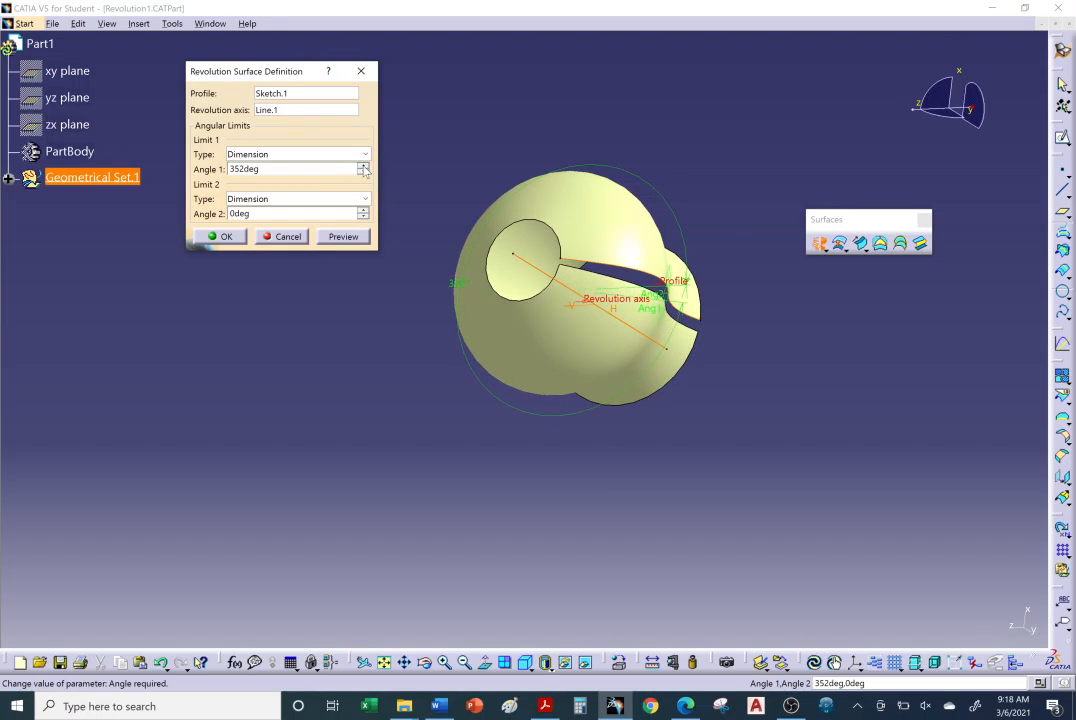
left_click(363, 166)
left_click(363, 166)
left_click(363, 166)
left_click(363, 166)
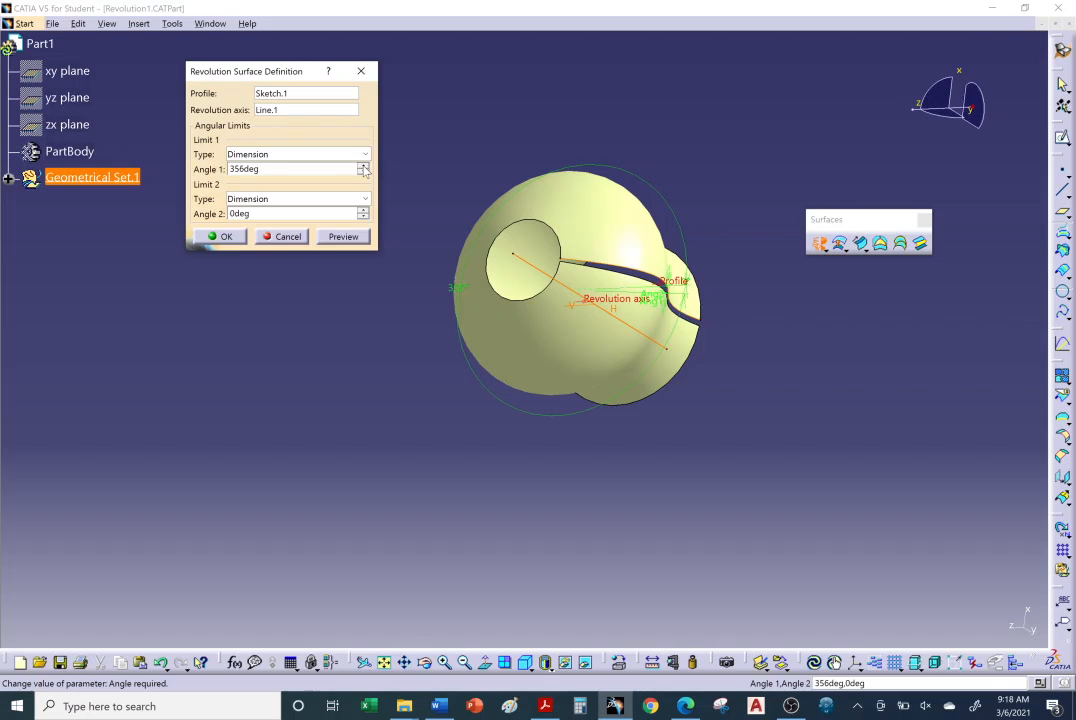
left_click(363, 166)
left_click(363, 166)
left_click(363, 166)
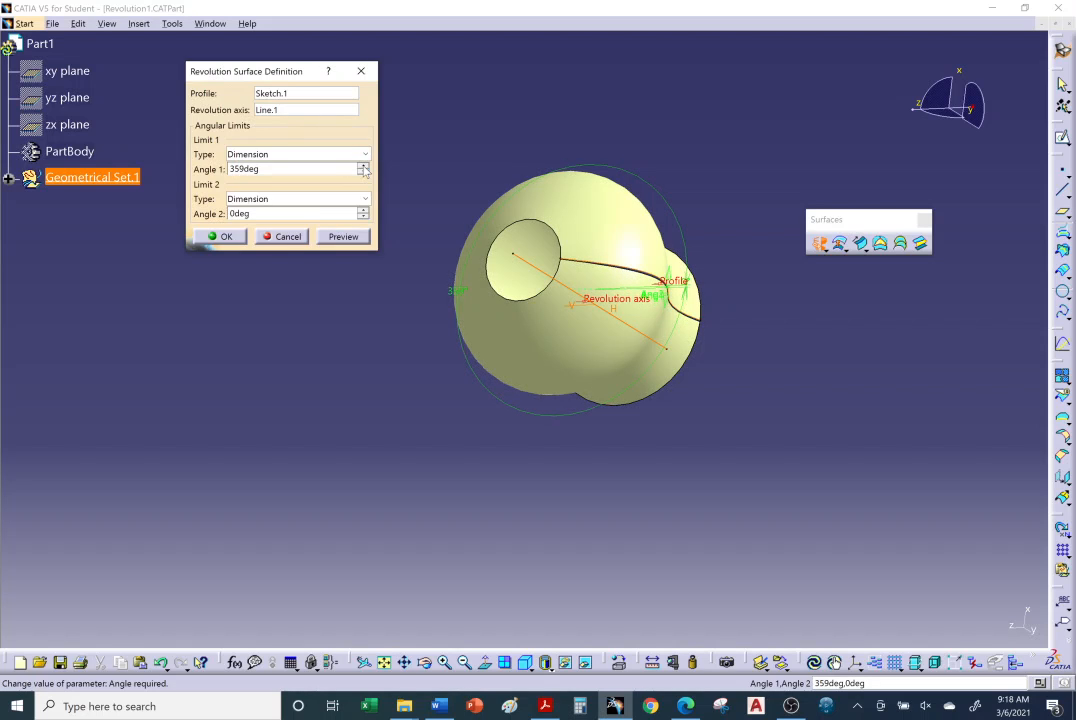
left_click(363, 166)
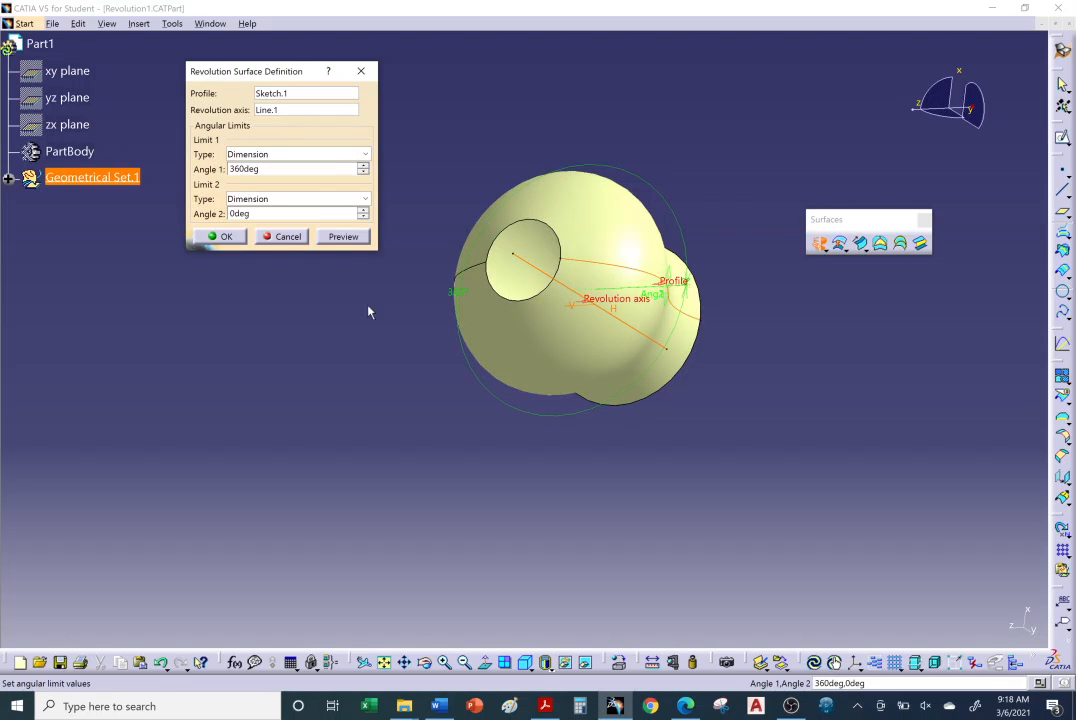
Set the revolution's Angle 1 to 180 deg and create the surface.
middle_click_drag(475, 288, 797, 466)
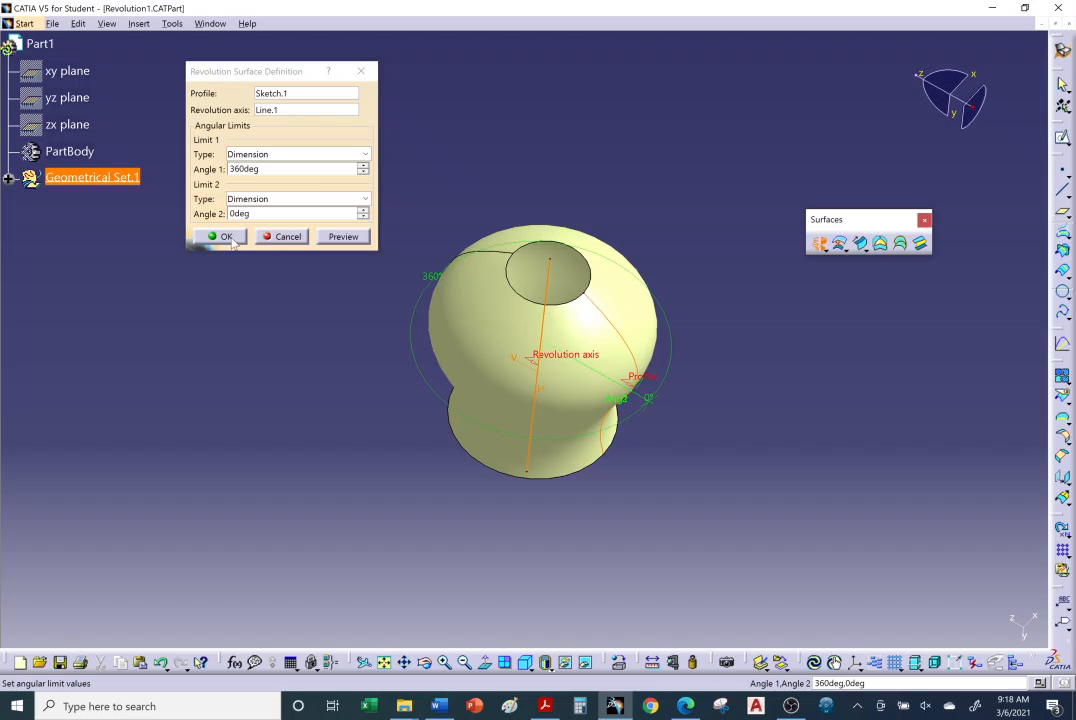
double_click(245, 169)
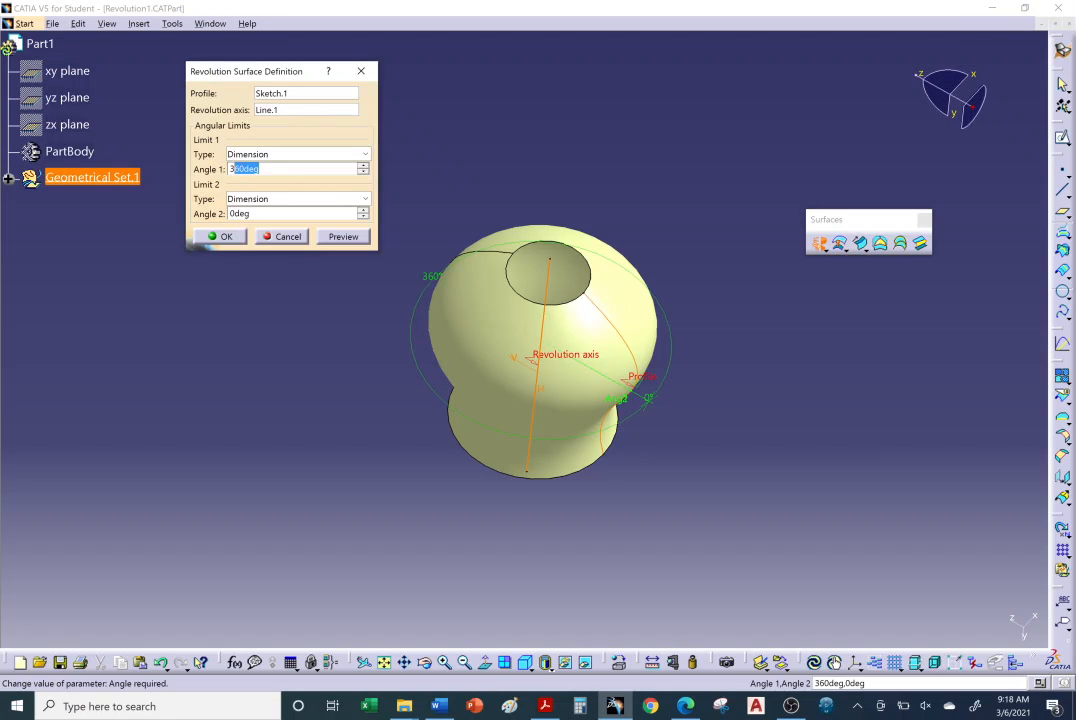
type("1")
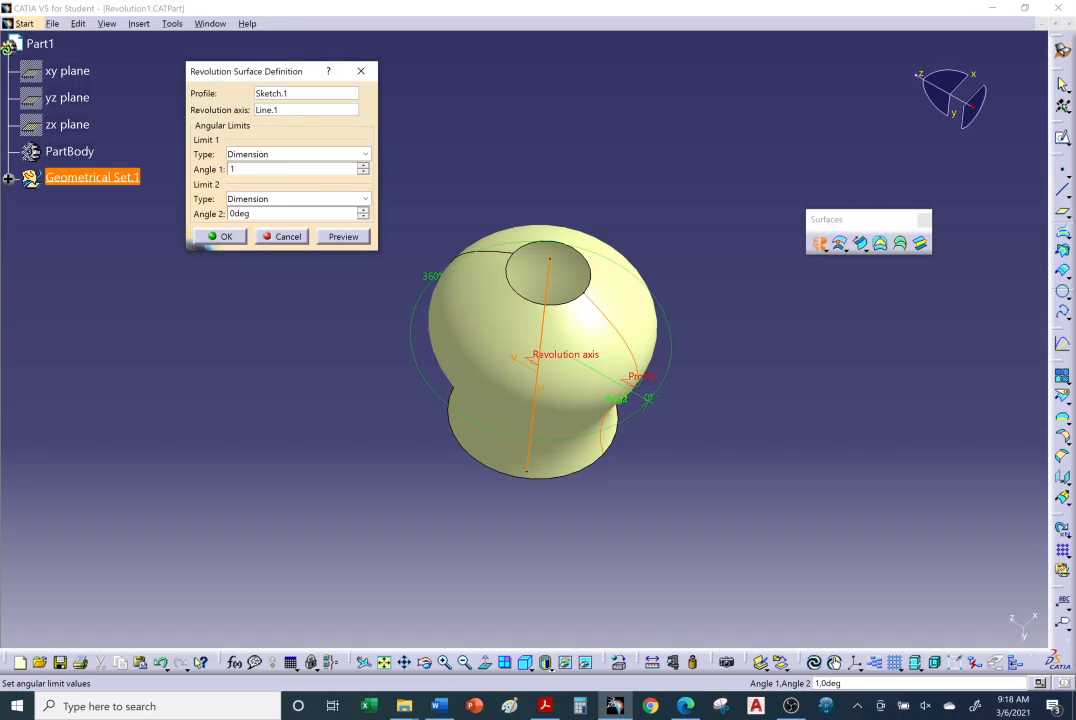
type("80")
key("Return")
Examine the finished revolution surface from several viewing angles.
scroll(540, 330, "up", 1)
middle_click_drag(540, 330, 827, 358)
scroll(825, 358, "down", 1)
middle_click_drag(353, 245, 632, 490)
scroll(500, 343, "down", 2)
middle_click(498, 345)
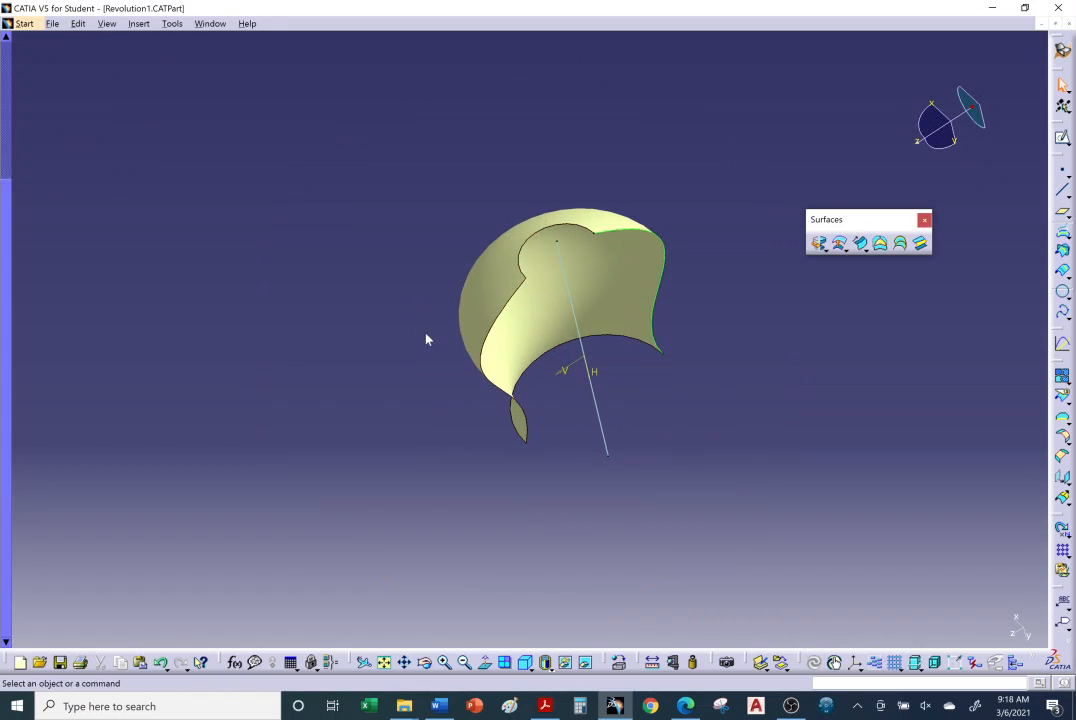
scroll(428, 337, "up", 3)
middle_click_drag(376, 355, 620, 287)
left_click(744, 331)
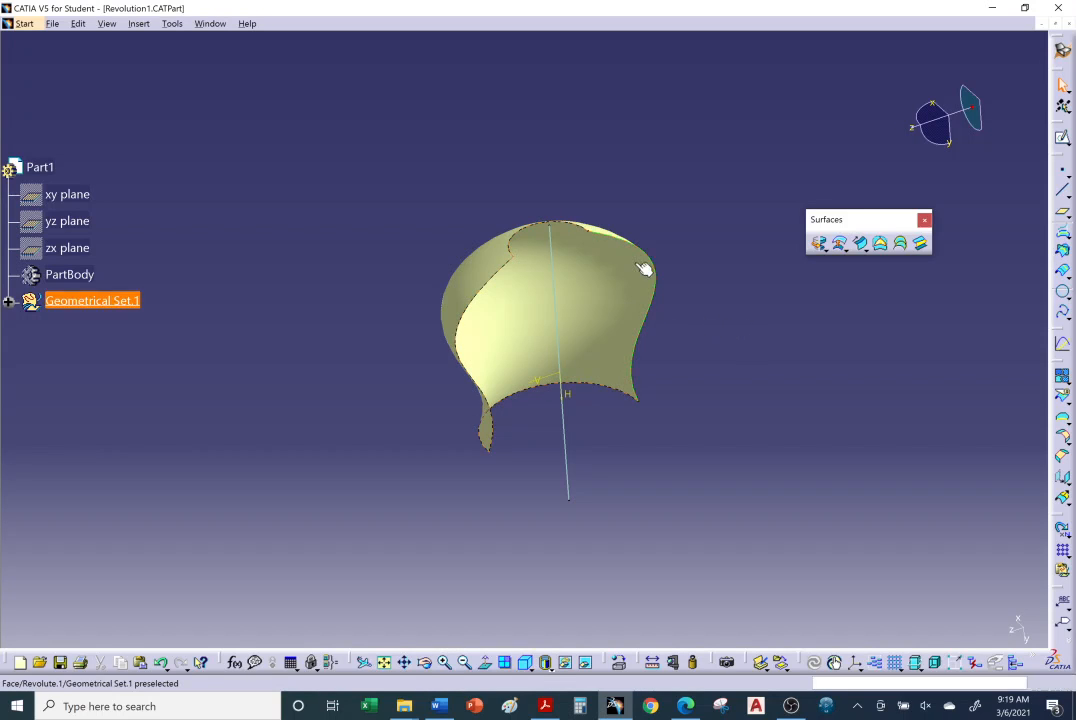
Expand Geometrical Set.1 in the specification tree to examine the features it contains.
scroll(600, 250, "down", 3)
scroll(588, 235, "up", 2)
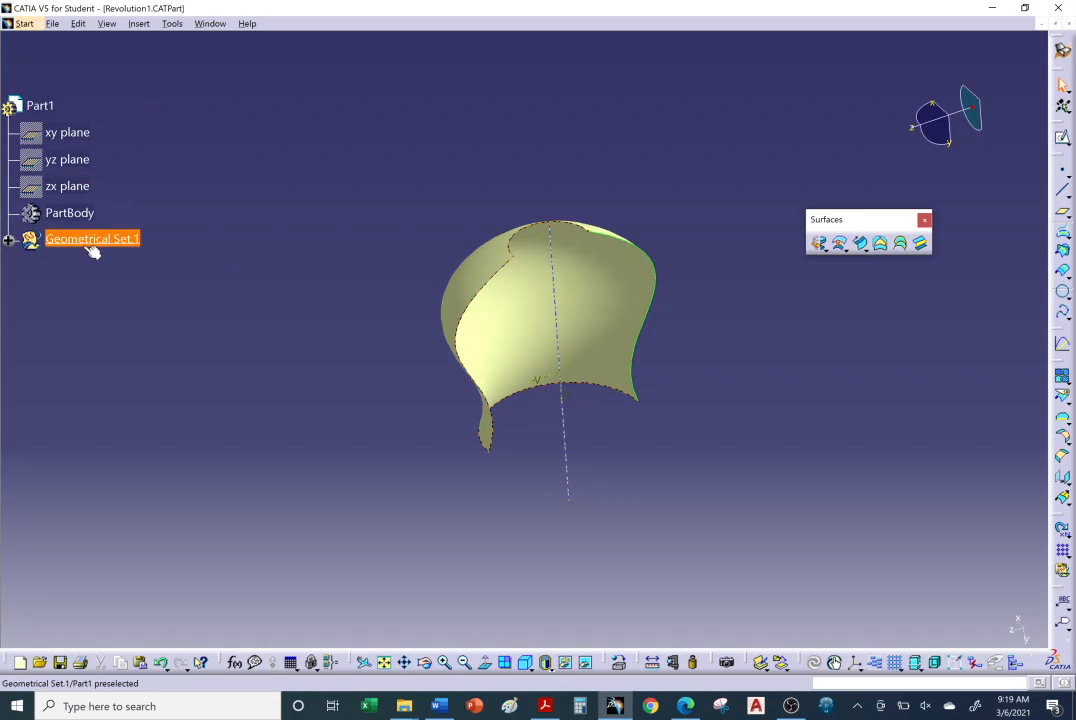
left_click(8, 240)
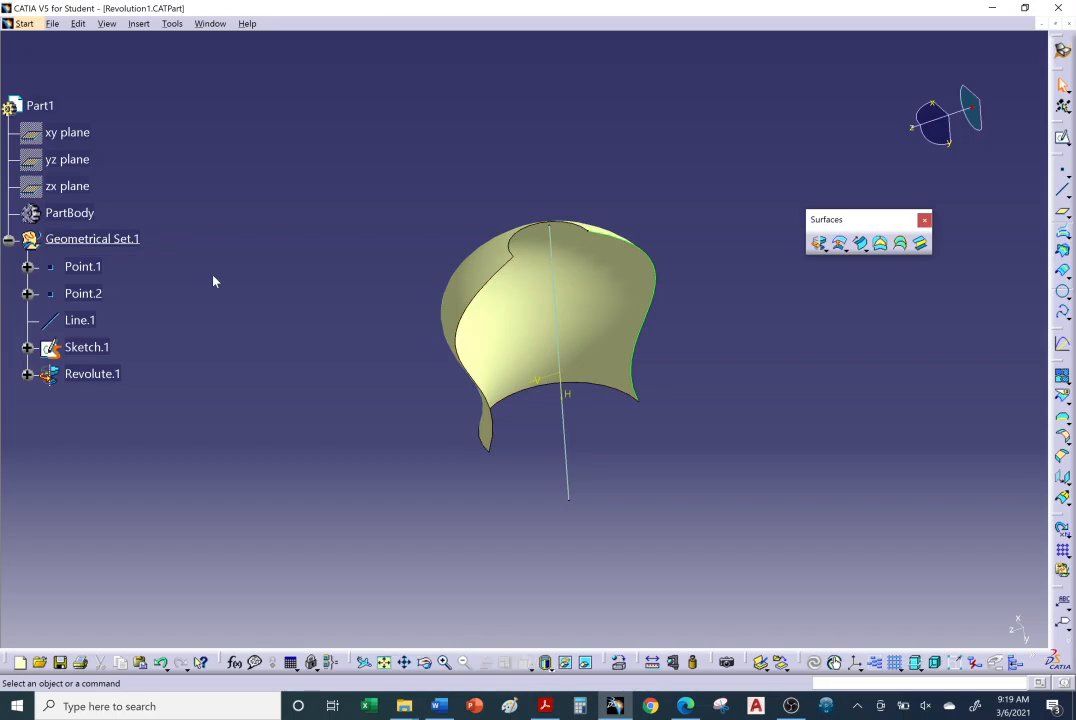
Insert a new geometrical set named My Geo under Part1.
left_click(139, 23)
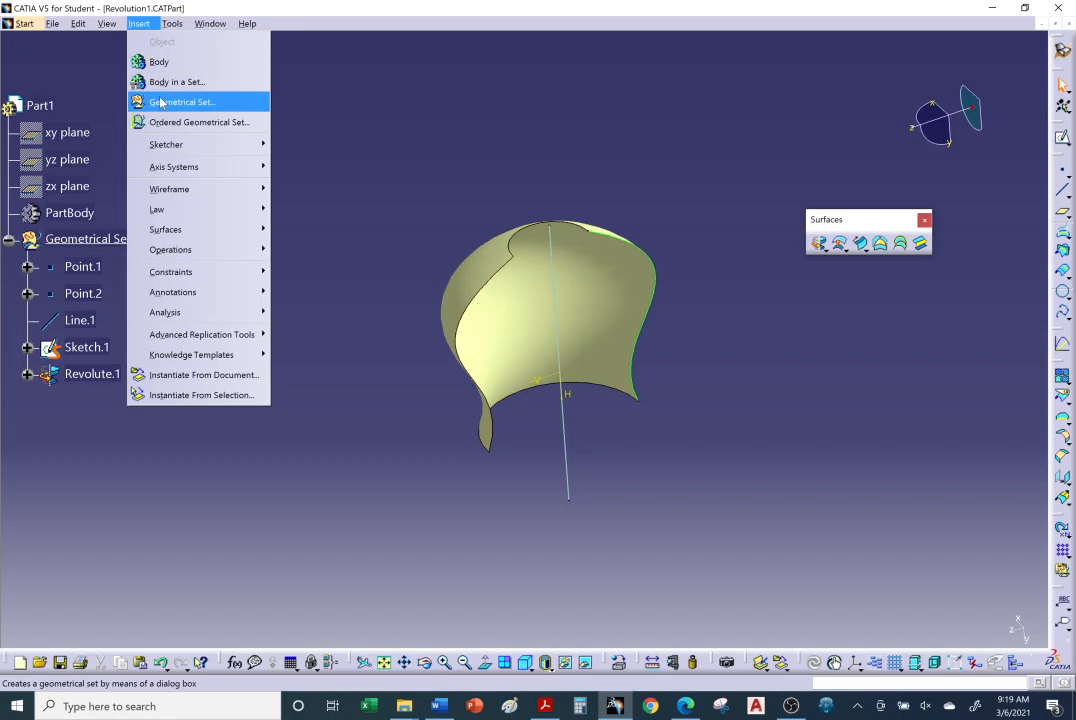
left_click(180, 101)
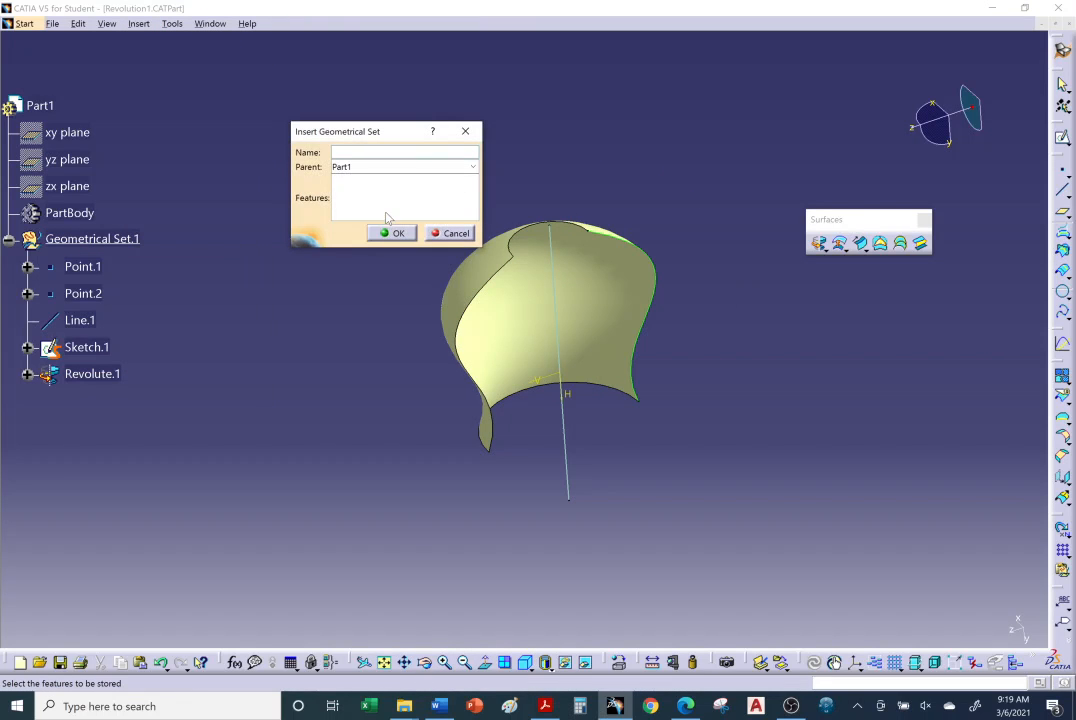
type("Mu")
type(" Geo")
left_click(384, 233)
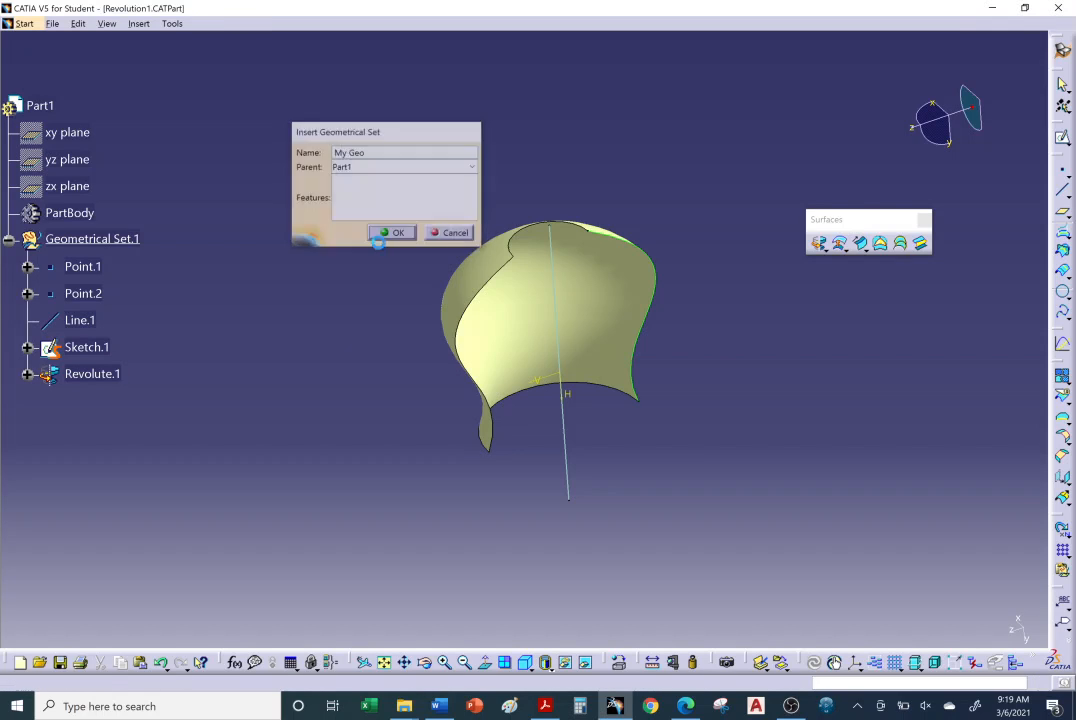
Move Revolute.1 from Geometrical Set.1 into the My Geo geometrical set.
left_click(104, 381)
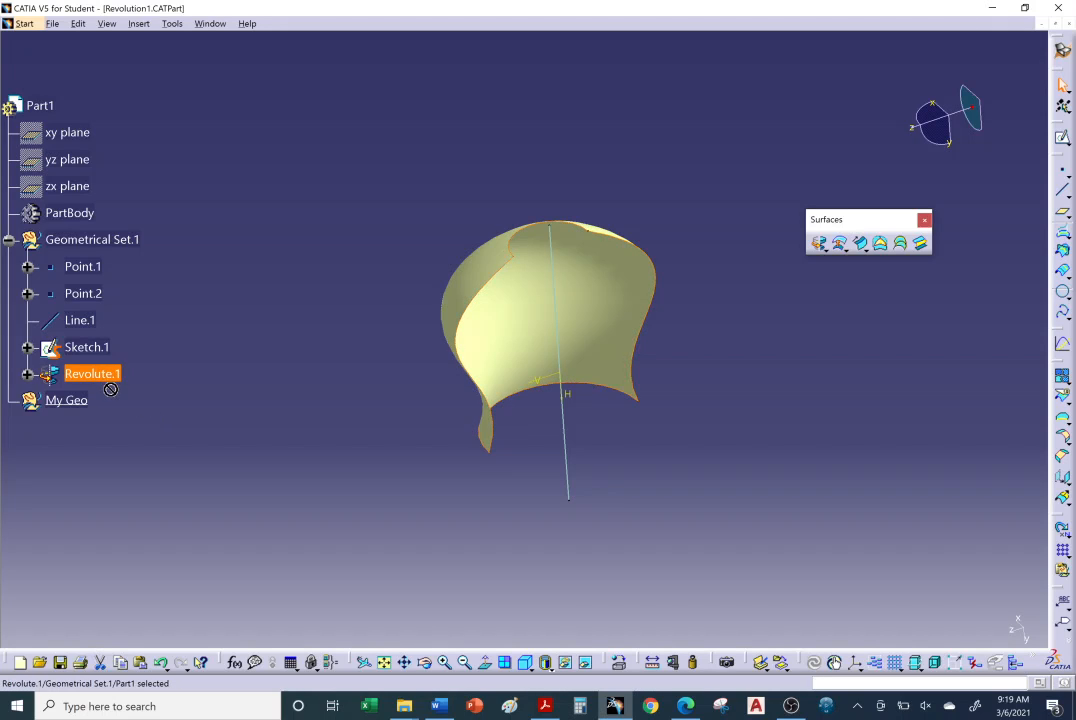
left_click_drag(111, 390, 79, 406)
right_click(101, 402)
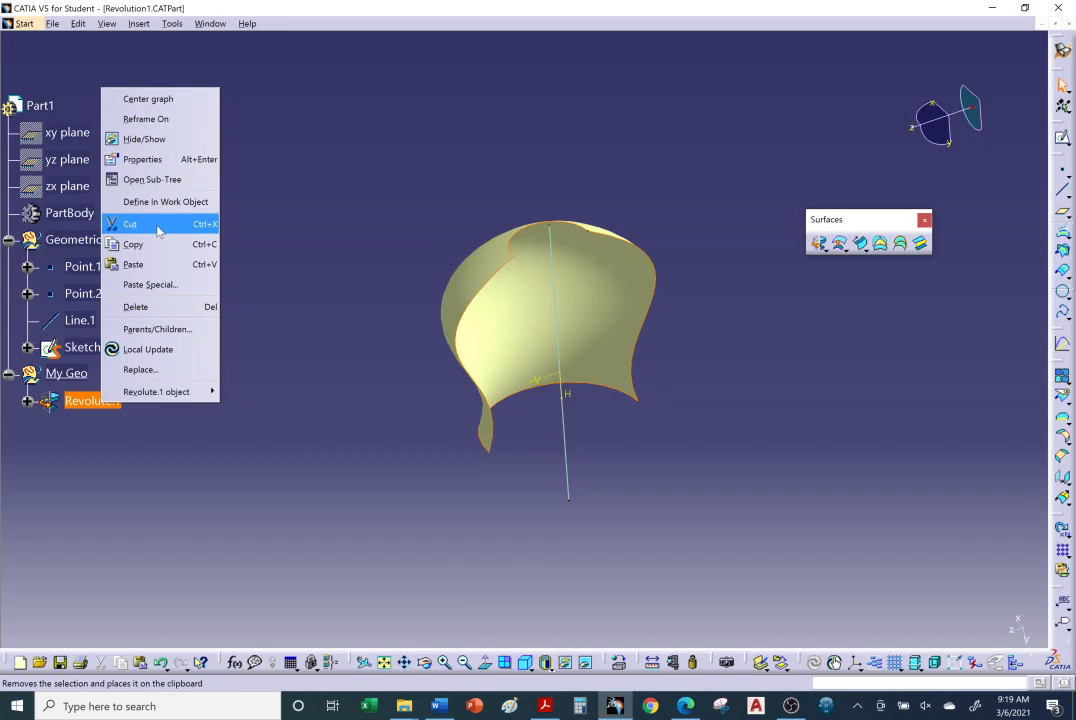
left_click(85, 444)
left_click(215, 456)
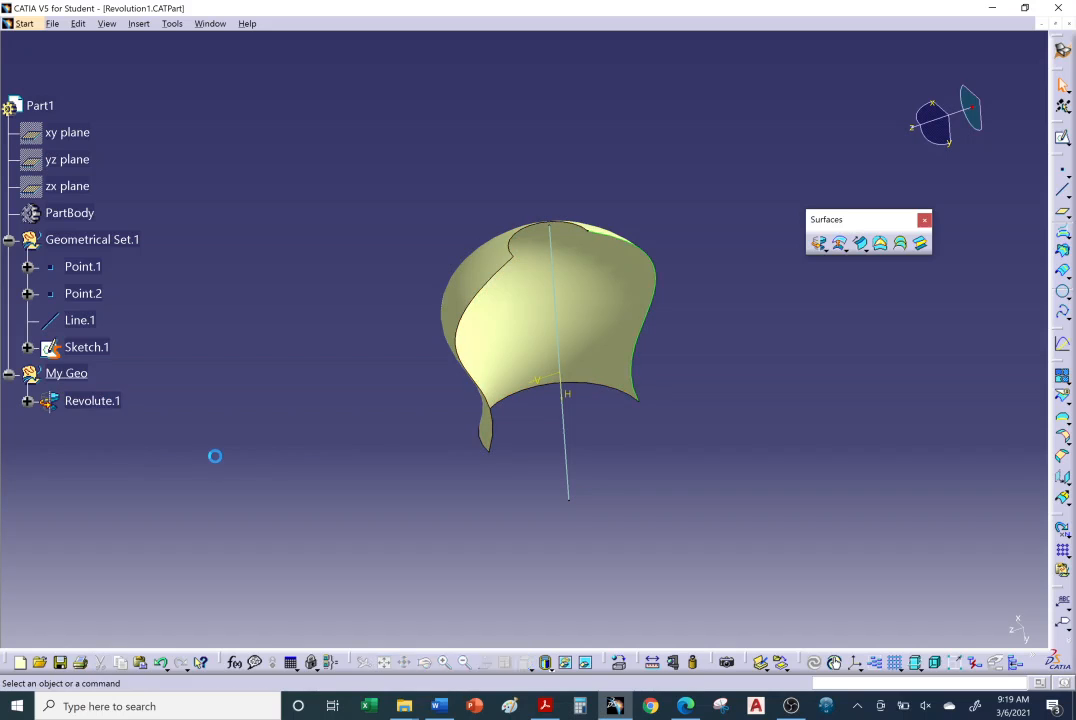
Start a new revolution using the lower end vertex of Sketch.1 as the profile and Line.1 as the axis.
mouse_move(668, 333)
middle_mouse_down()
mouse_move(676, 357)
mouse_move(708, 336)
mouse_move(660, 315)
middle_mouse_up()
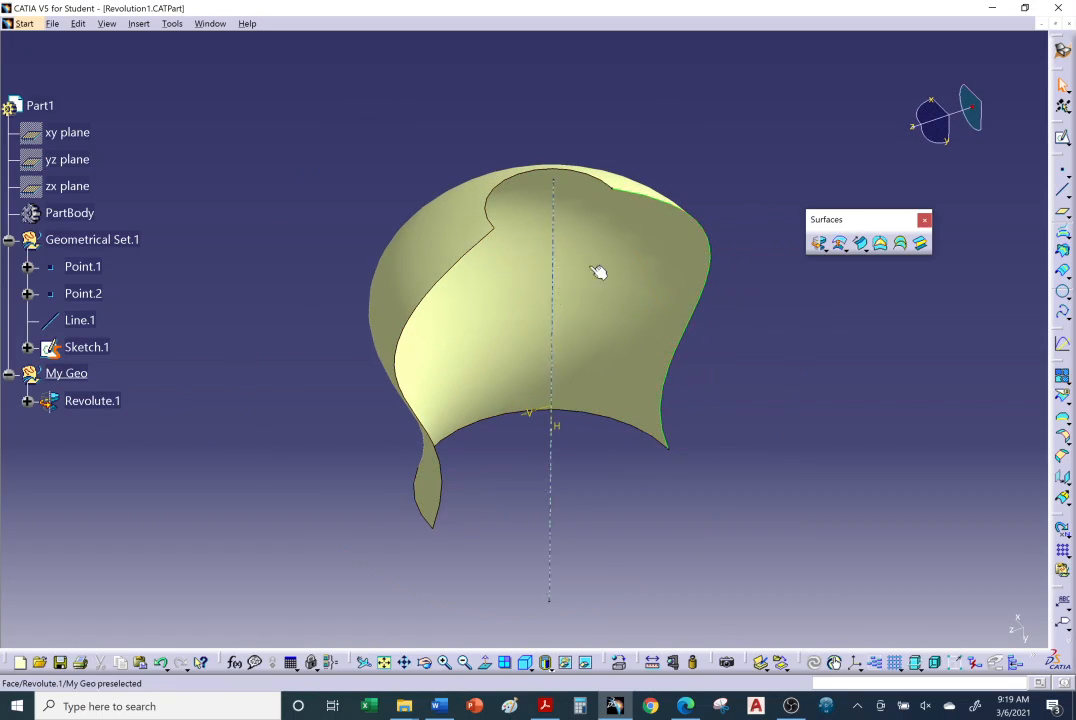
left_click(594, 197)
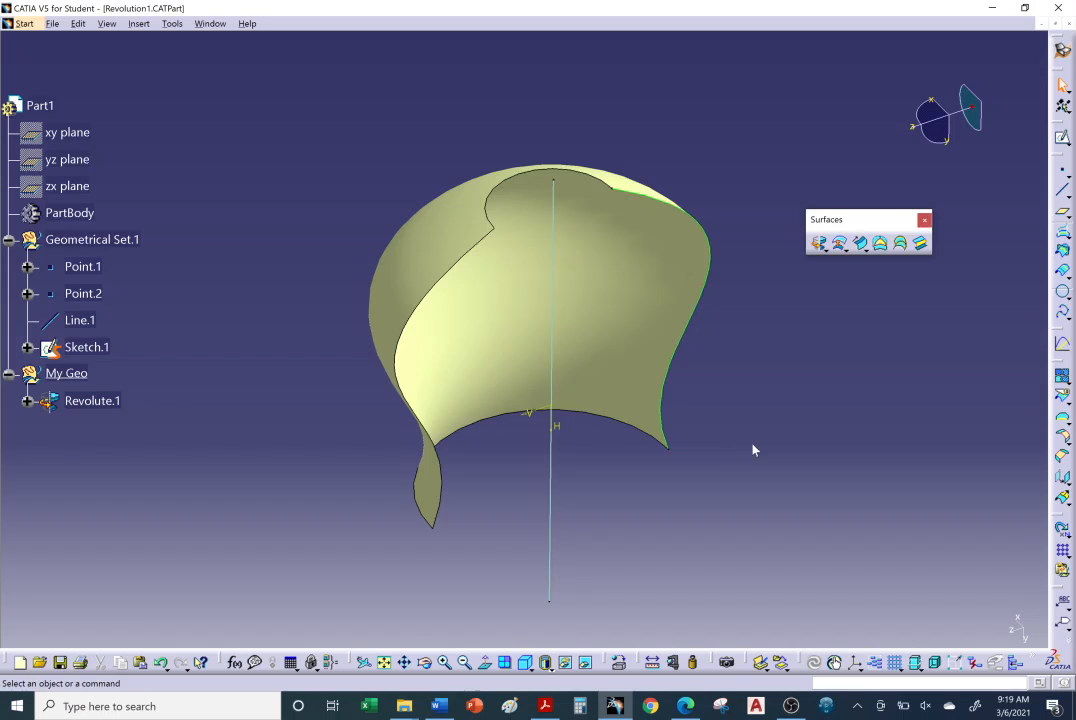
middle_click_drag(728, 421, 674, 398)
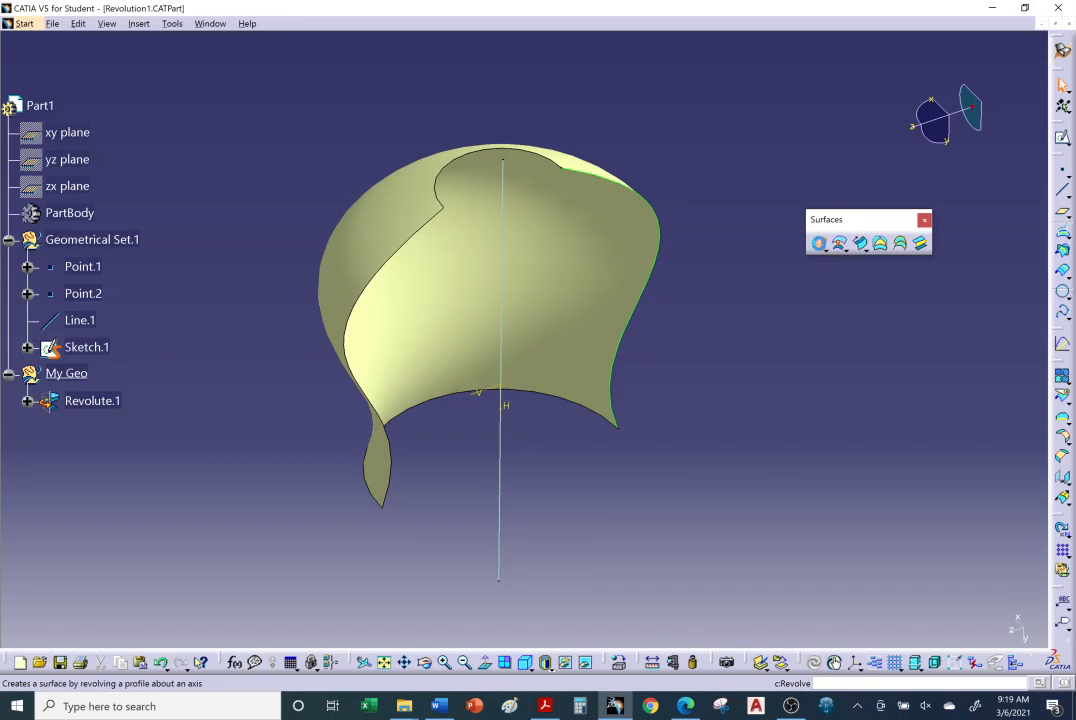
left_click(819, 244)
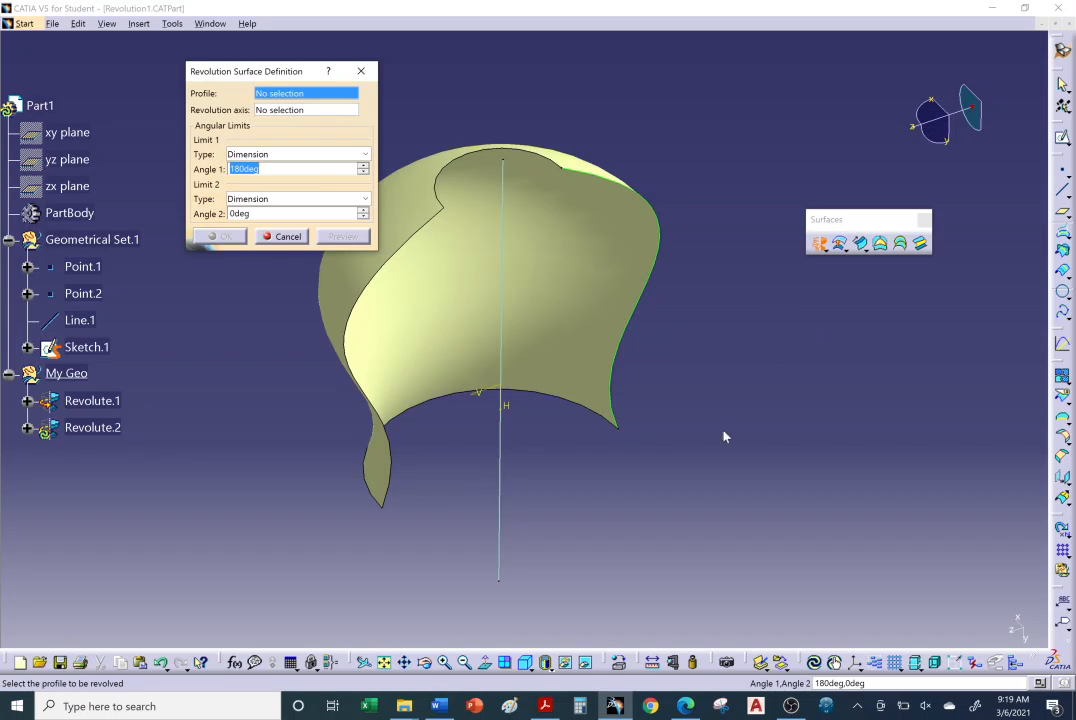
left_click(628, 434)
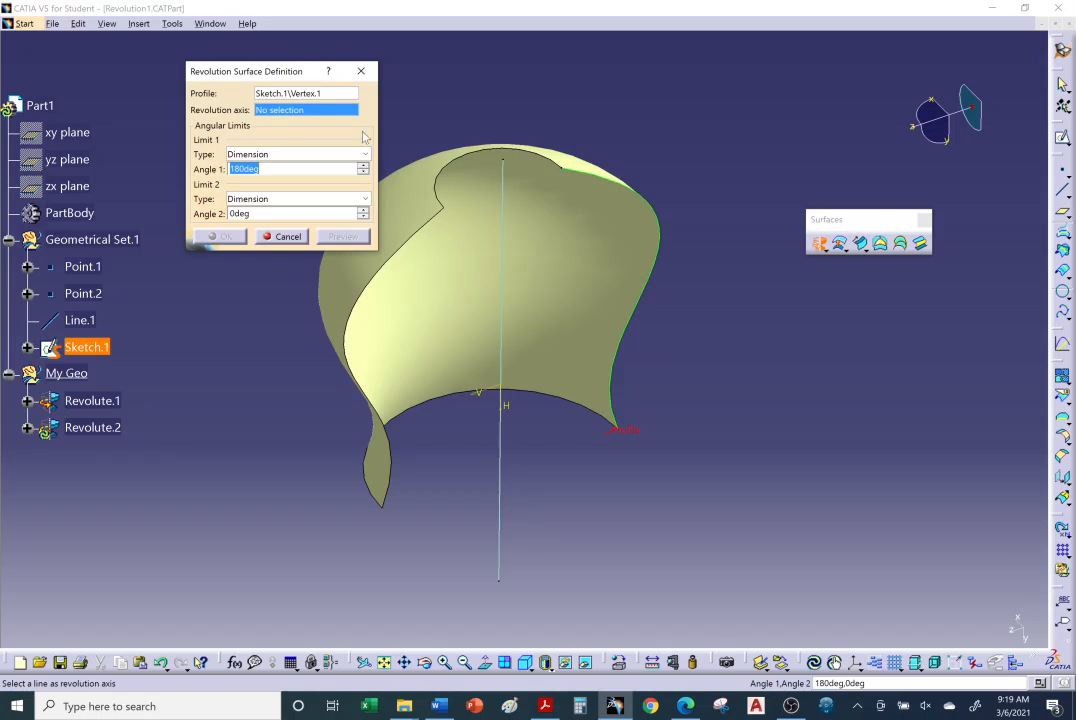
left_click(499, 511)
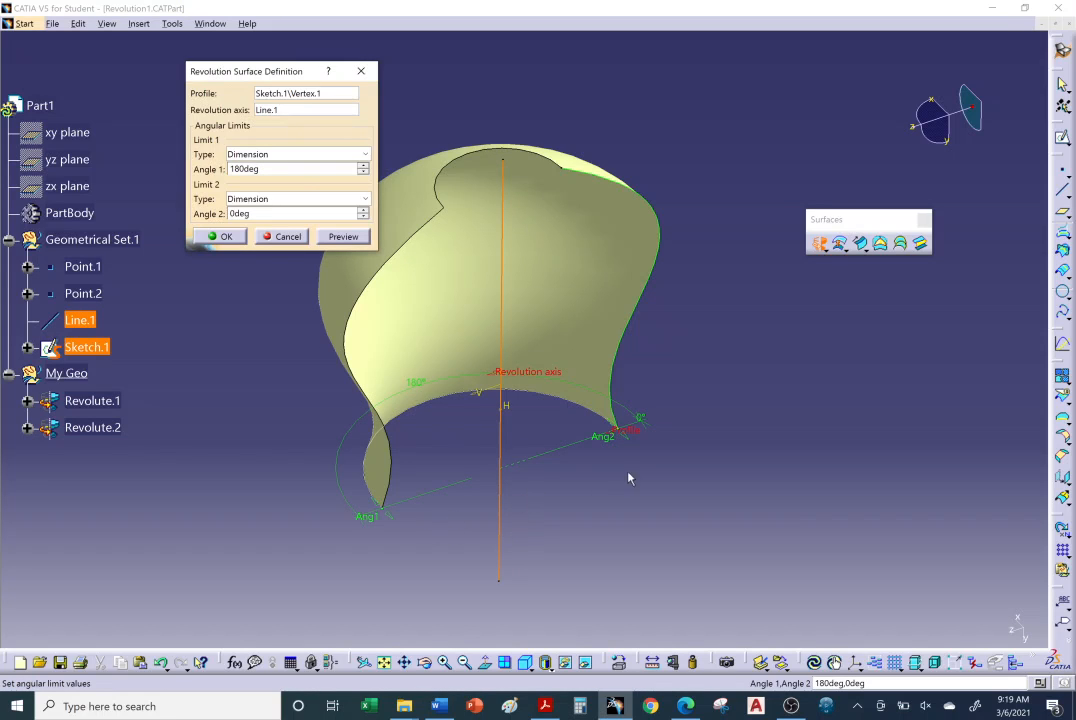
Try revolution limits of 359 deg for Angle 1 and 101 deg for Angle 2.
left_click_drag(627, 443, 535, 577)
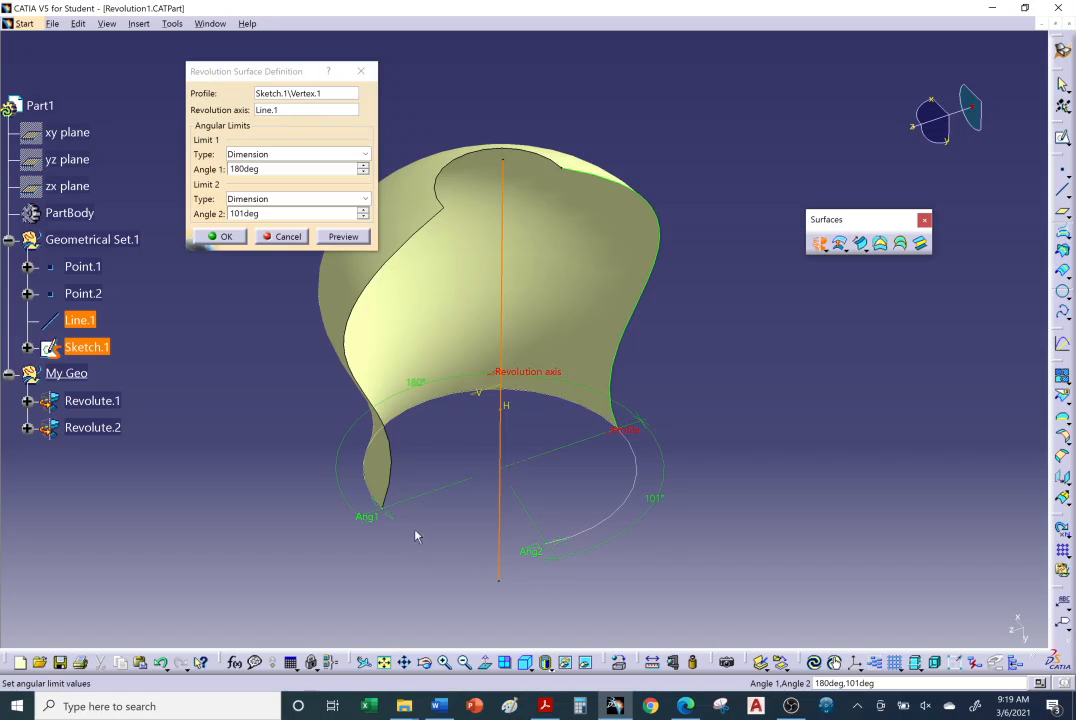
left_click_drag(390, 519, 627, 444)
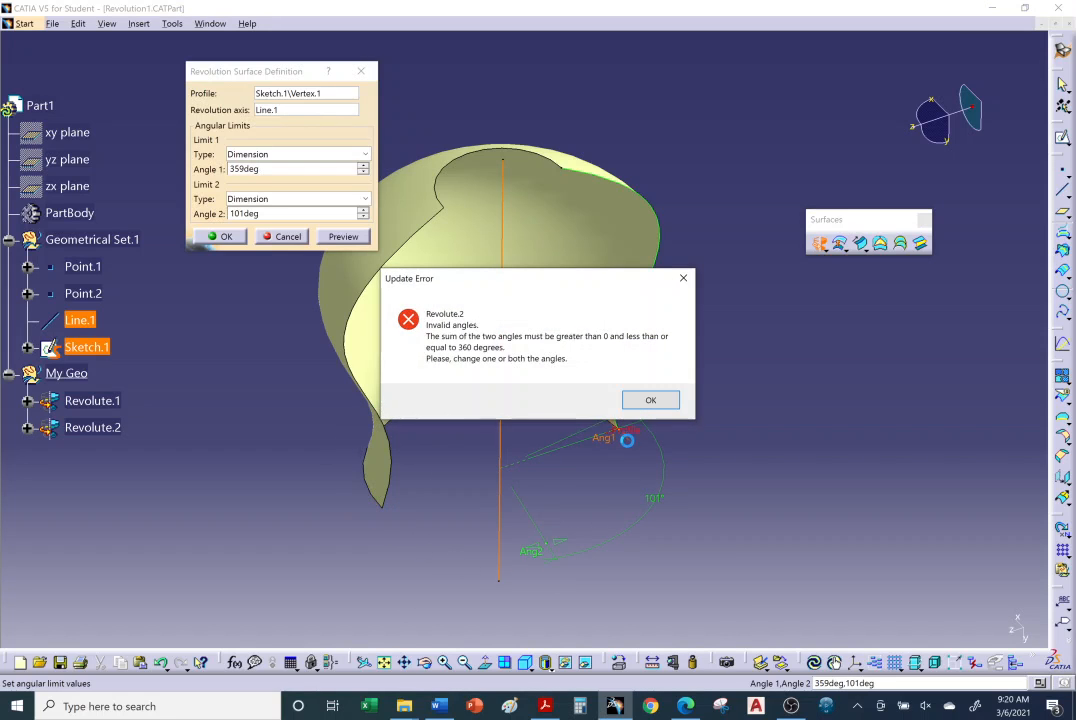
left_click(650, 401)
left_click(649, 405)
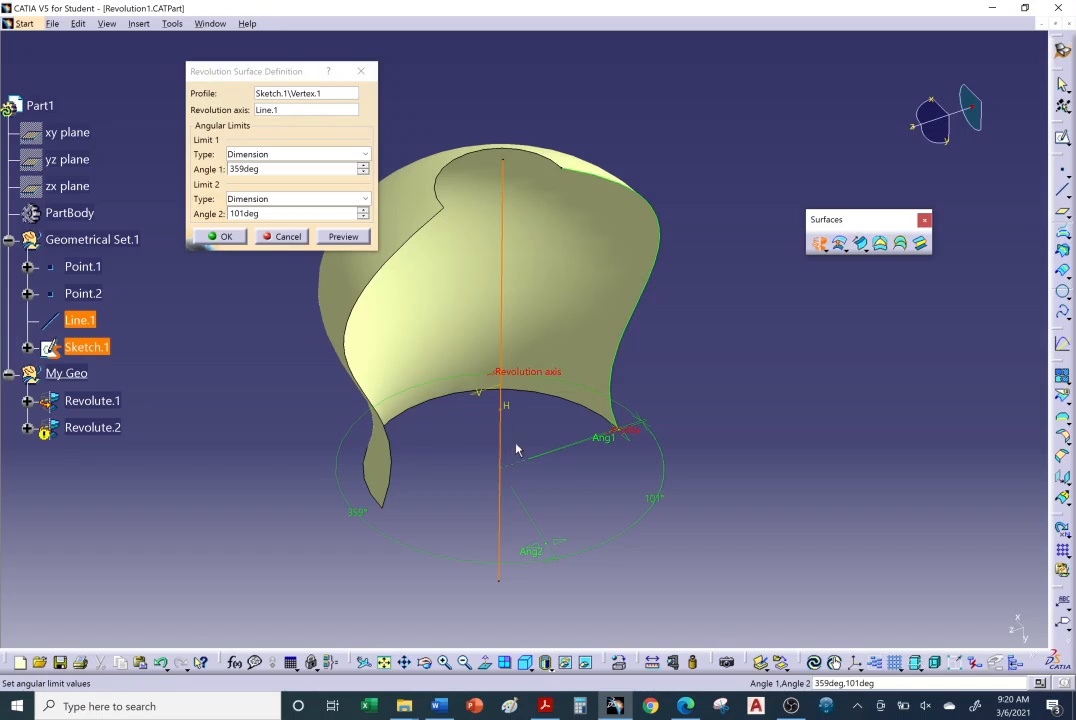
Adjust Angle 2 to a negative limit that leaves an arc slightly over a quarter turn, and create the revolution.
left_click_drag(560, 552, 607, 516)
middle_click_drag(548, 459, 624, 463)
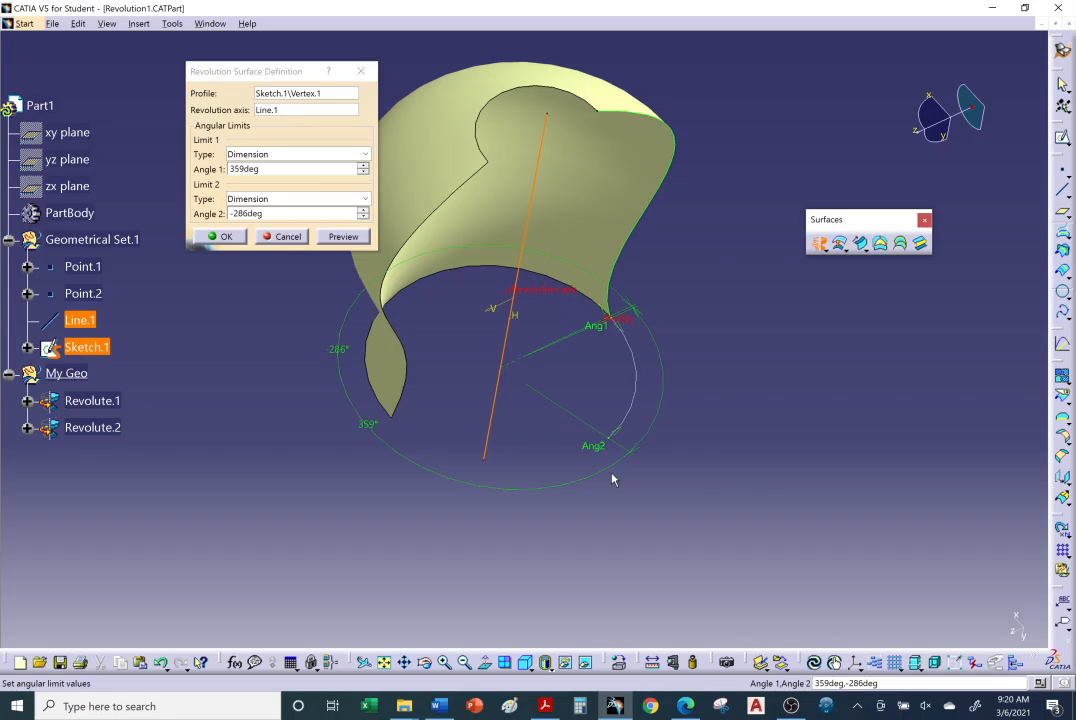
left_click_drag(598, 447, 540, 473)
left_click(221, 237)
Show the xy, yz and zx planes in the model.
middle_click_drag(483, 461, 594, 370)
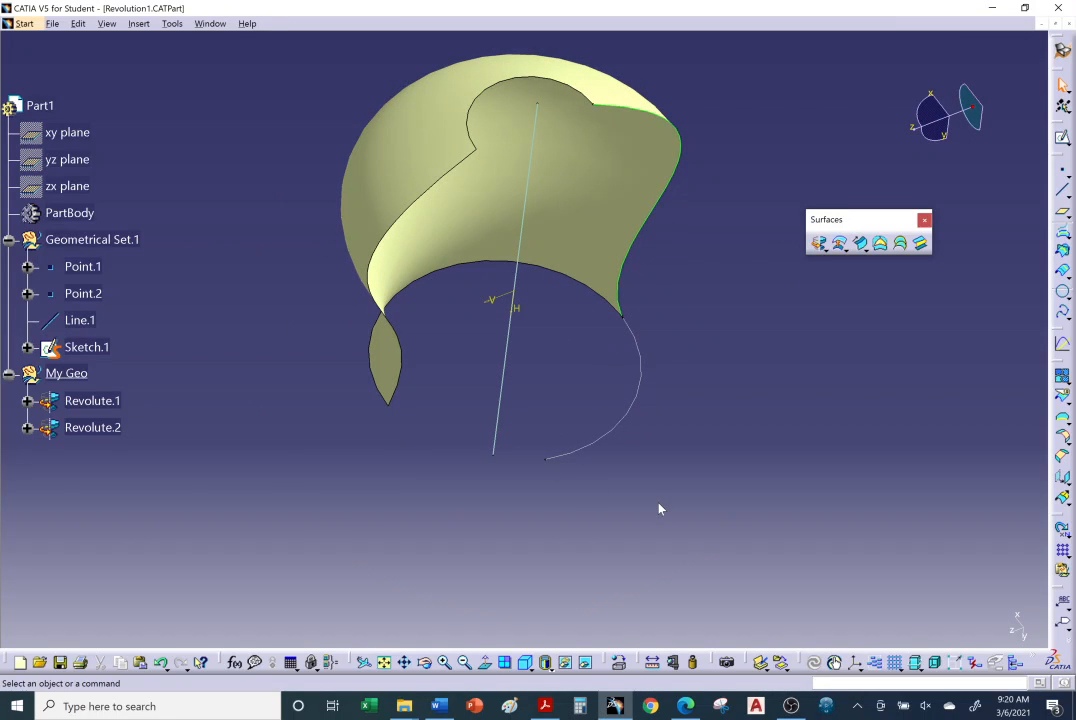
middle_click_drag(456, 377, 461, 392)
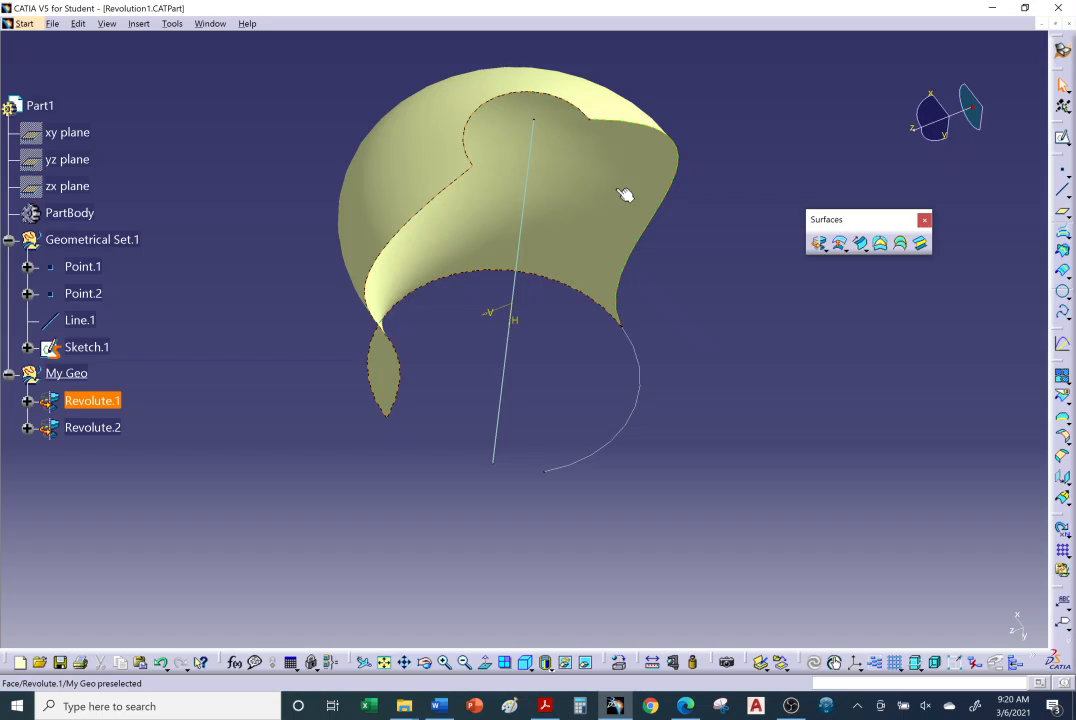
middle_click_drag(646, 251, 261, 265)
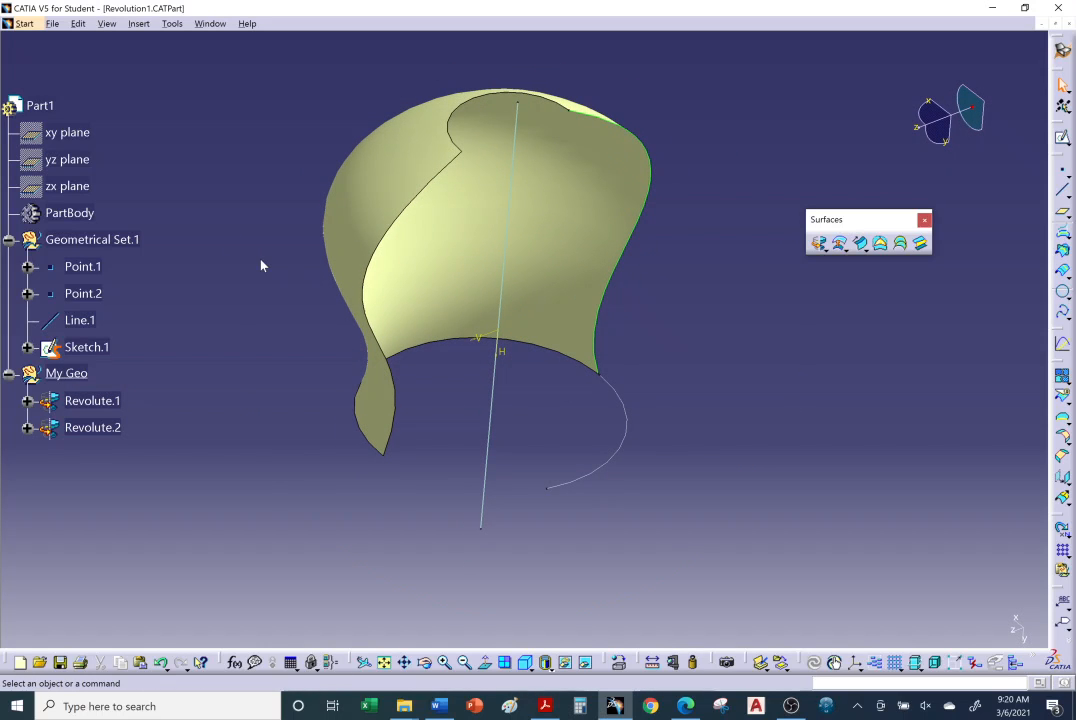
right_click(75, 133)
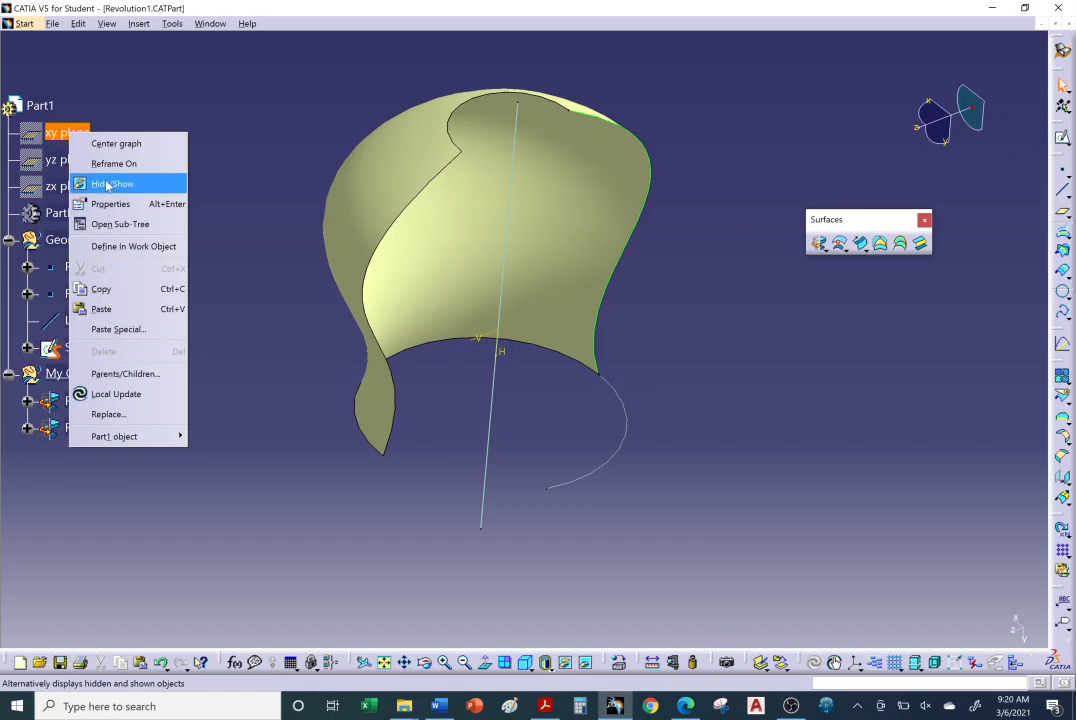
left_click(108, 182)
right_click(69, 160)
left_click(95, 209)
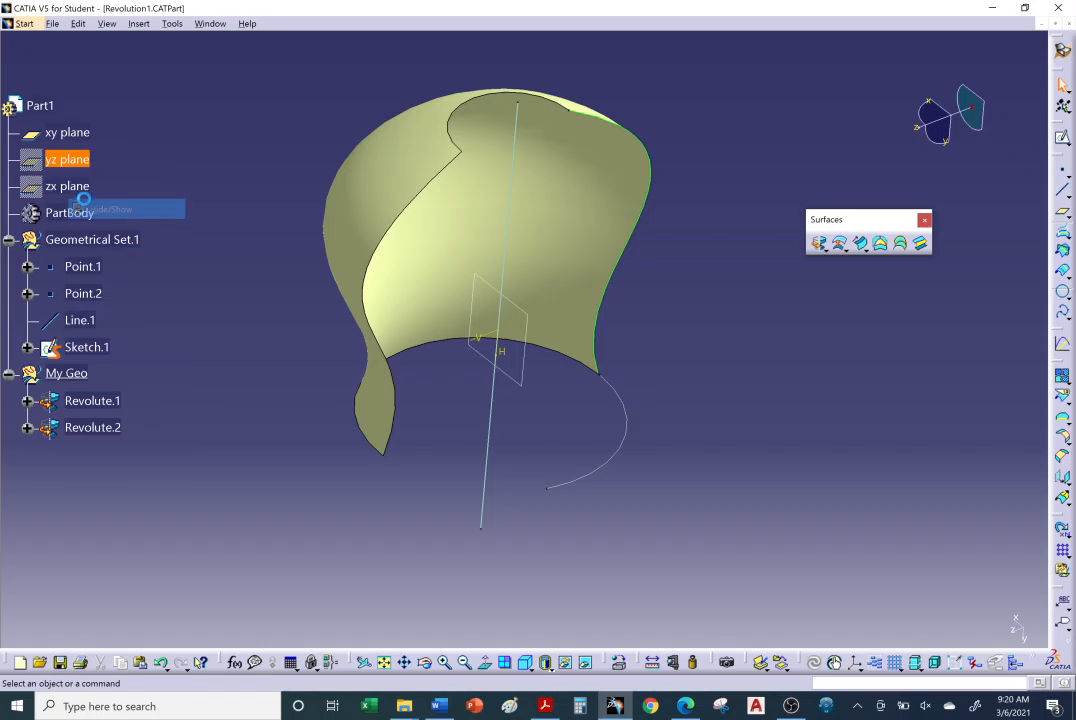
right_click(67, 187)
left_click(103, 238)
Create a Standard axis system with the default computed origin and axes, set as current and placed under the Axis Systems node.
middle_click_drag(406, 408, 694, 387)
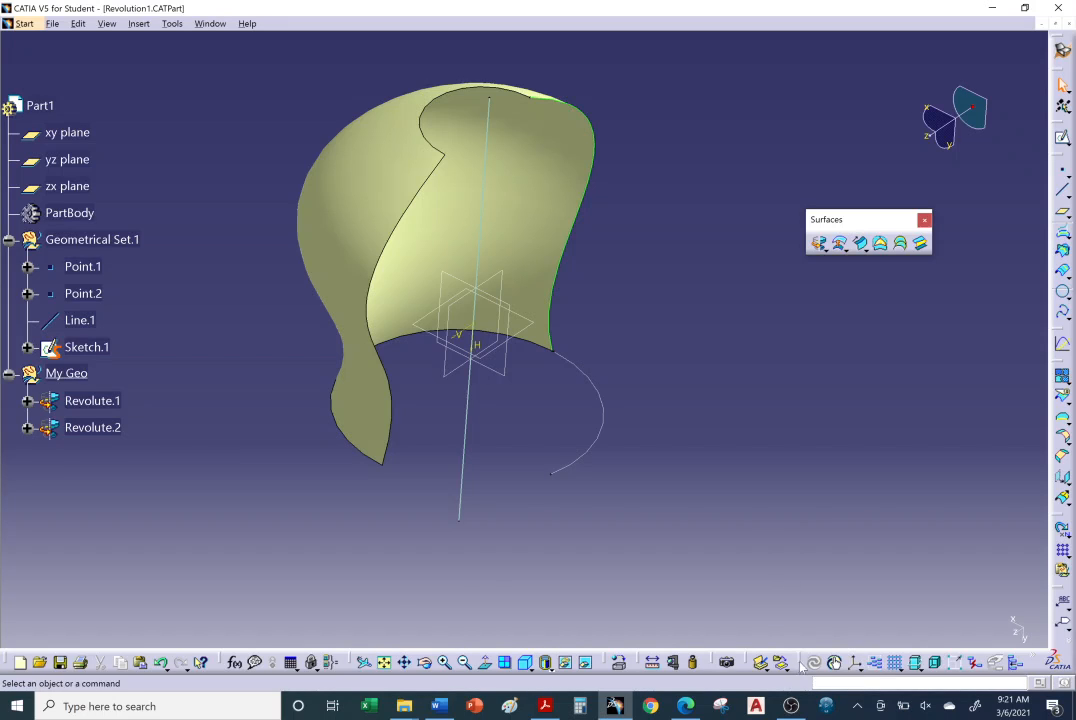
left_click_drag(801, 661, 750, 375)
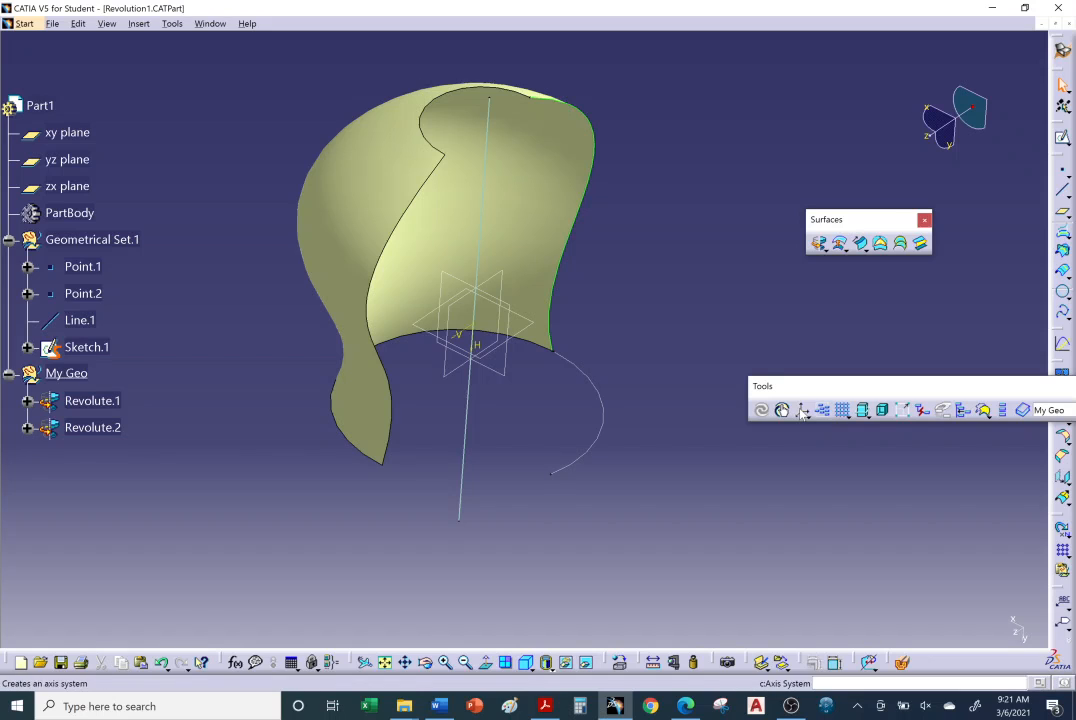
left_click(803, 411)
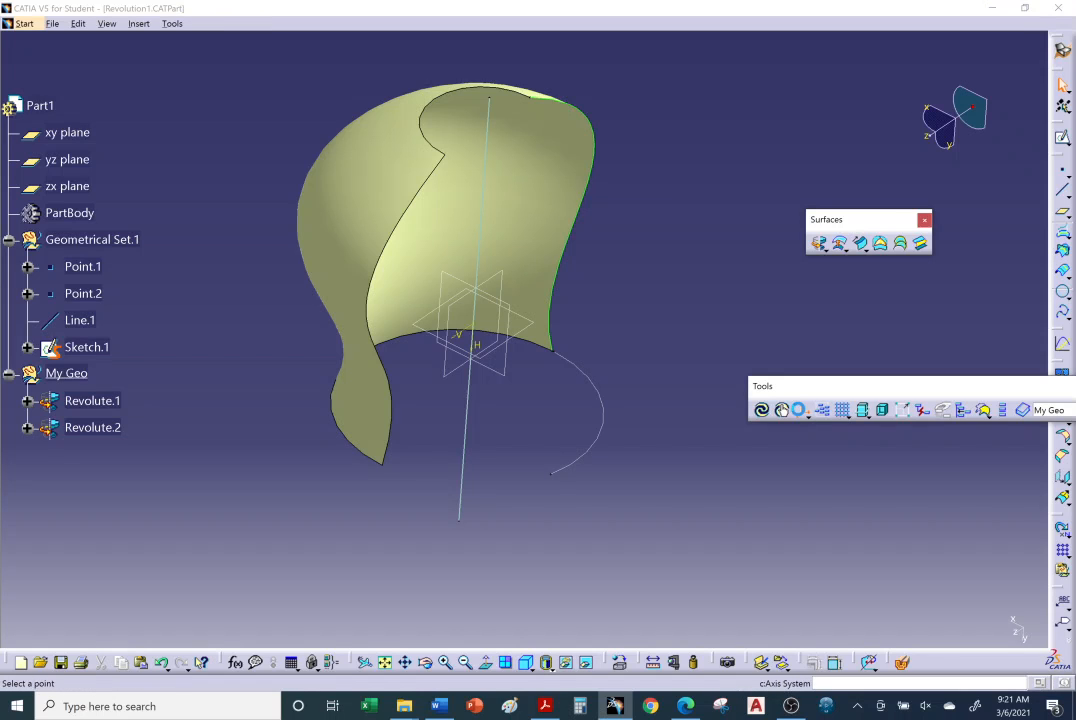
middle_click_drag(478, 350, 490, 415)
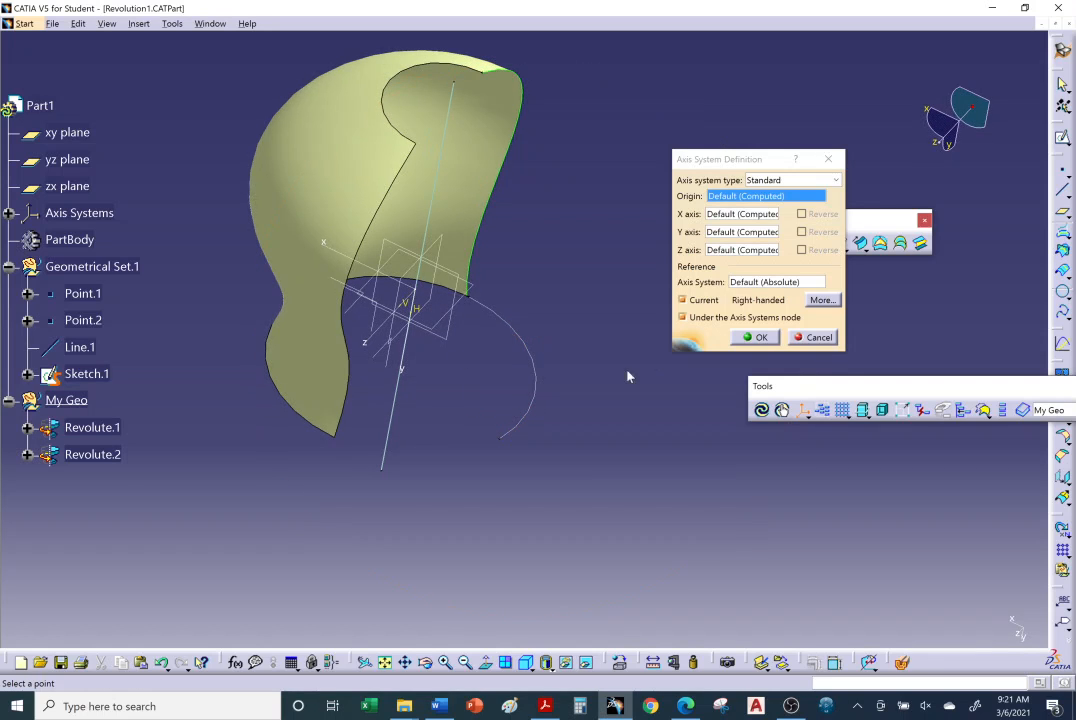
left_click(757, 338)
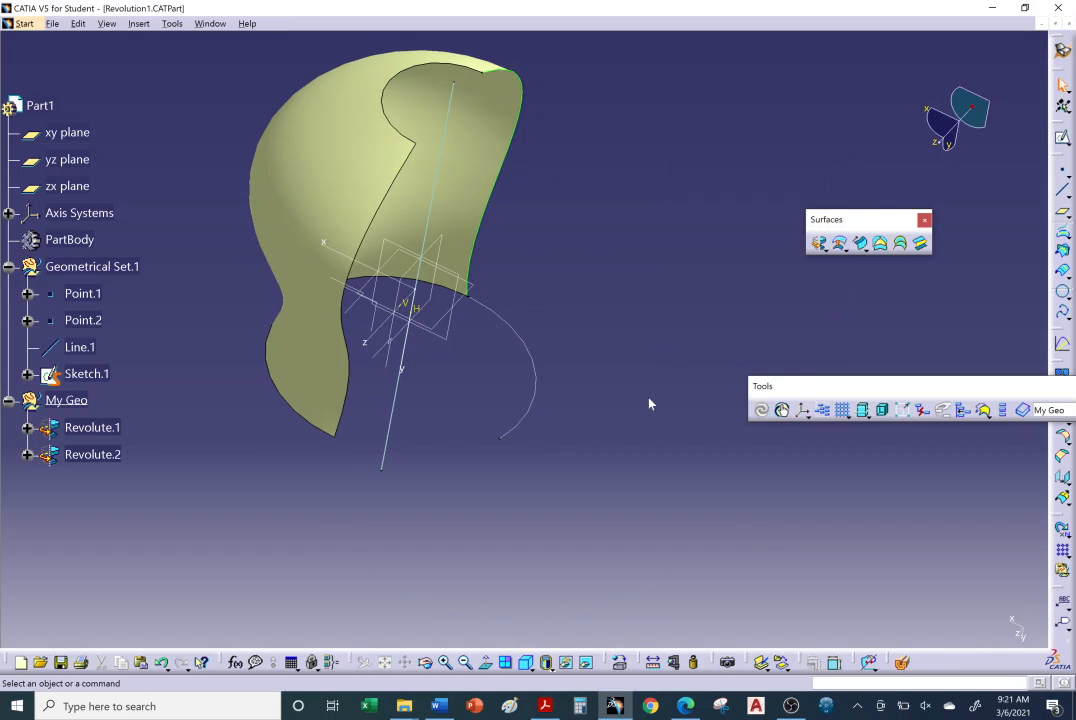
Hide the xy, yz and zx planes together, keeping the axis system displayed.
middle_click_drag(470, 462, 420, 450)
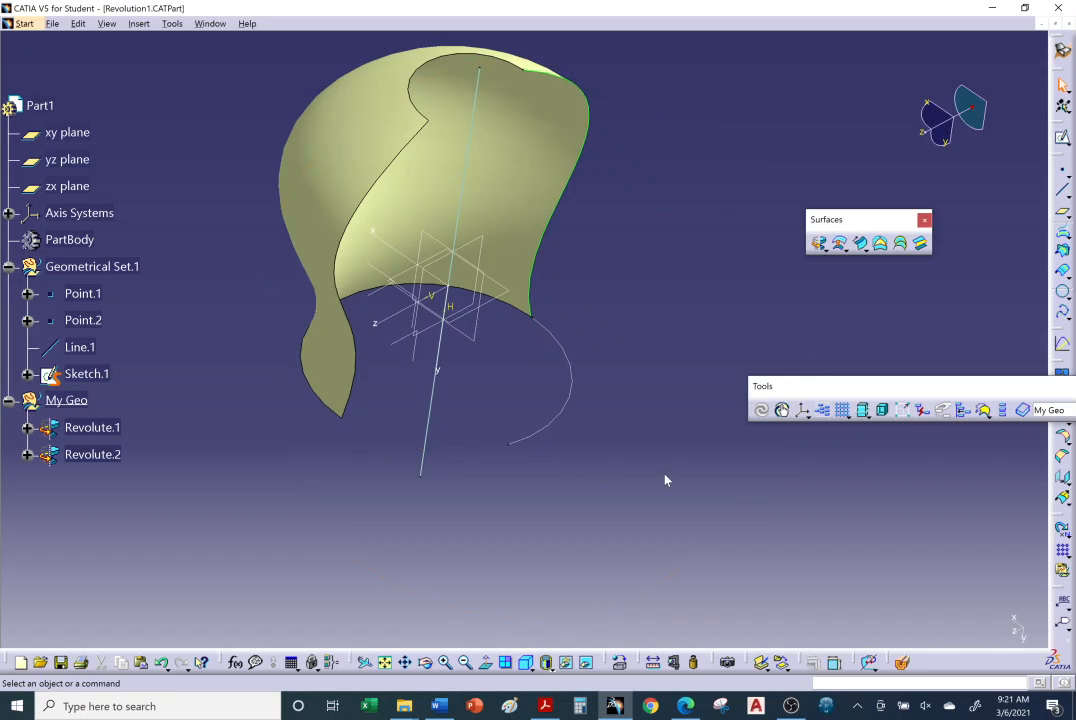
middle_click_drag(665, 480, 560, 380)
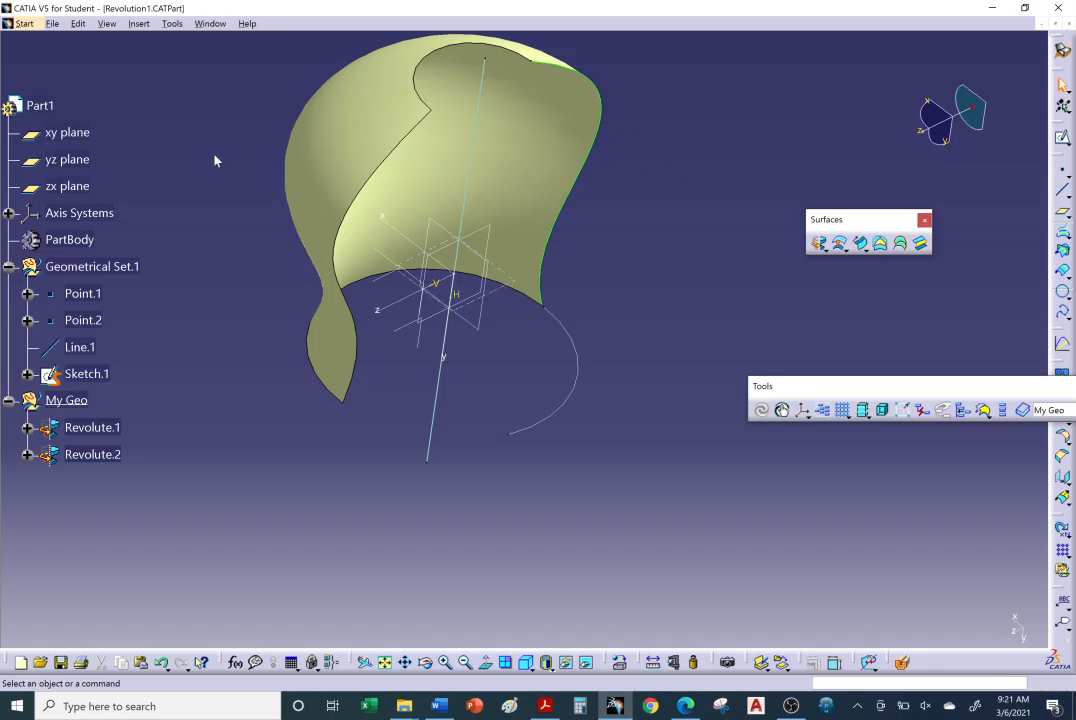
left_click(67, 132)
left_click(67, 159, "ctrl")
left_click(67, 186, "ctrl")
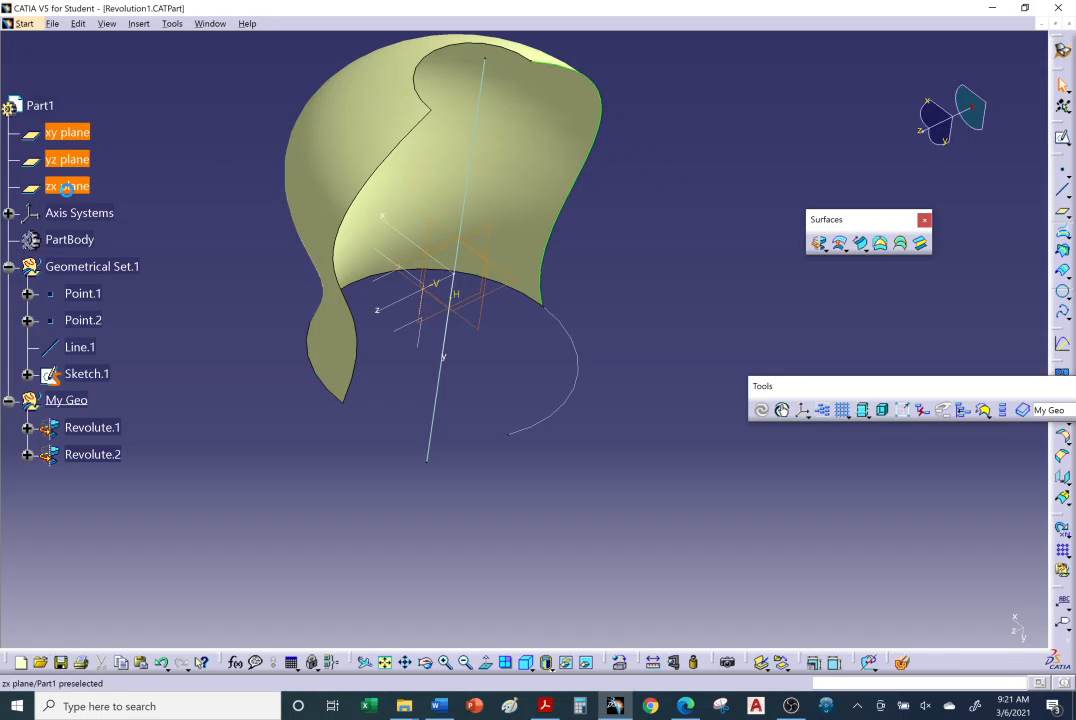
right_click(68, 189)
left_click(110, 242)
Hide the Revolute.1 surface, leaving the profile sketch, axis line and arc displayed.
mouse_move(449, 358)
middle_mouse_down()
mouse_move(424, 432)
mouse_move(411, 372)
middle_mouse_up()
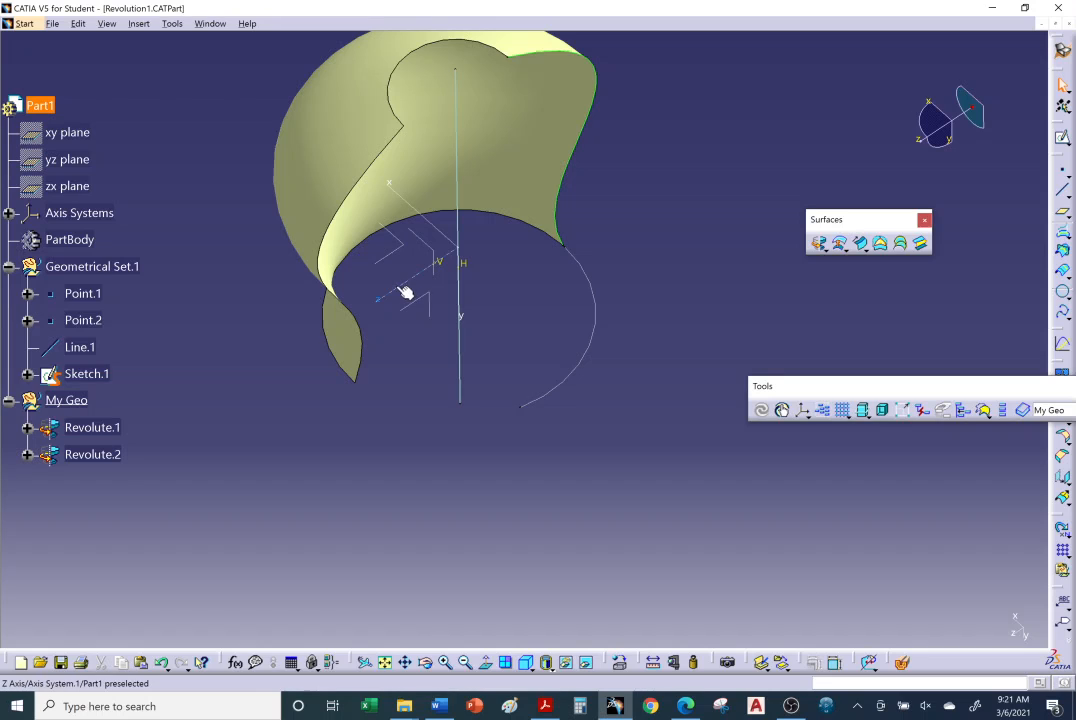
middle_click_drag(432, 283, 427, 346)
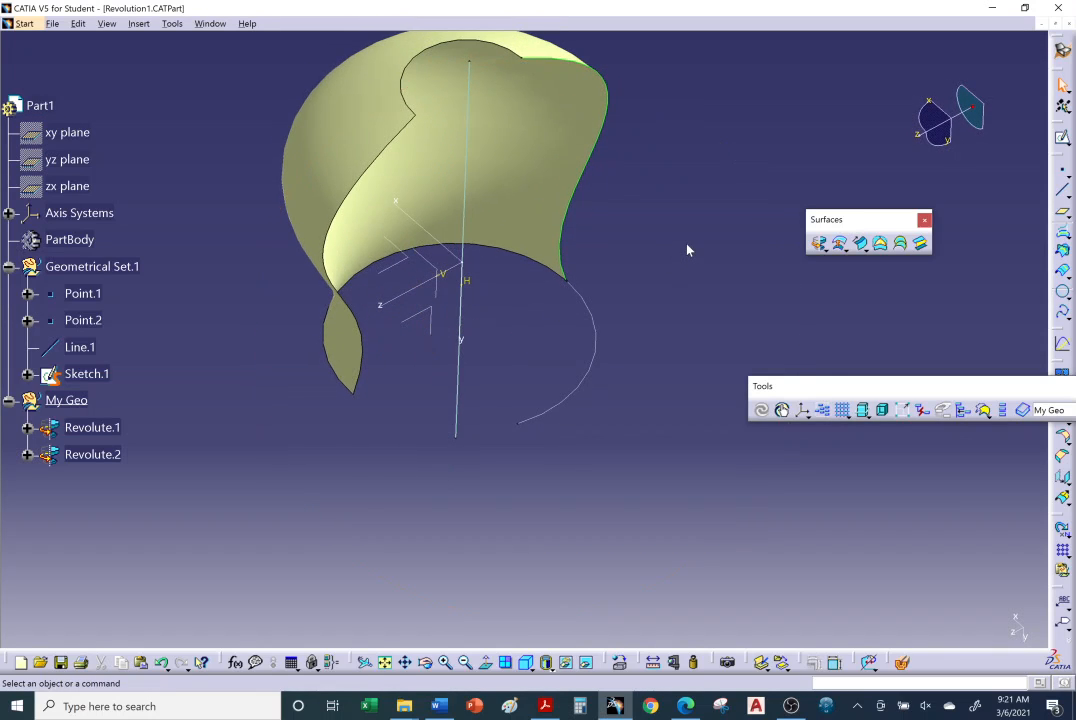
middle_click_drag(687, 240, 675, 222)
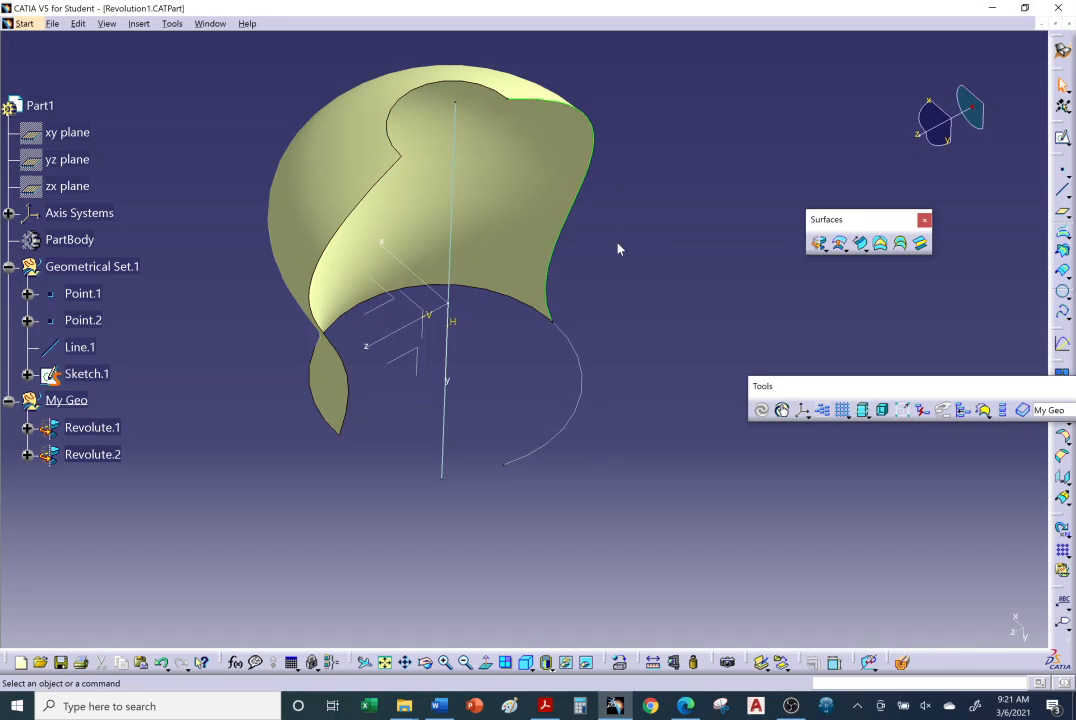
right_click(514, 161)
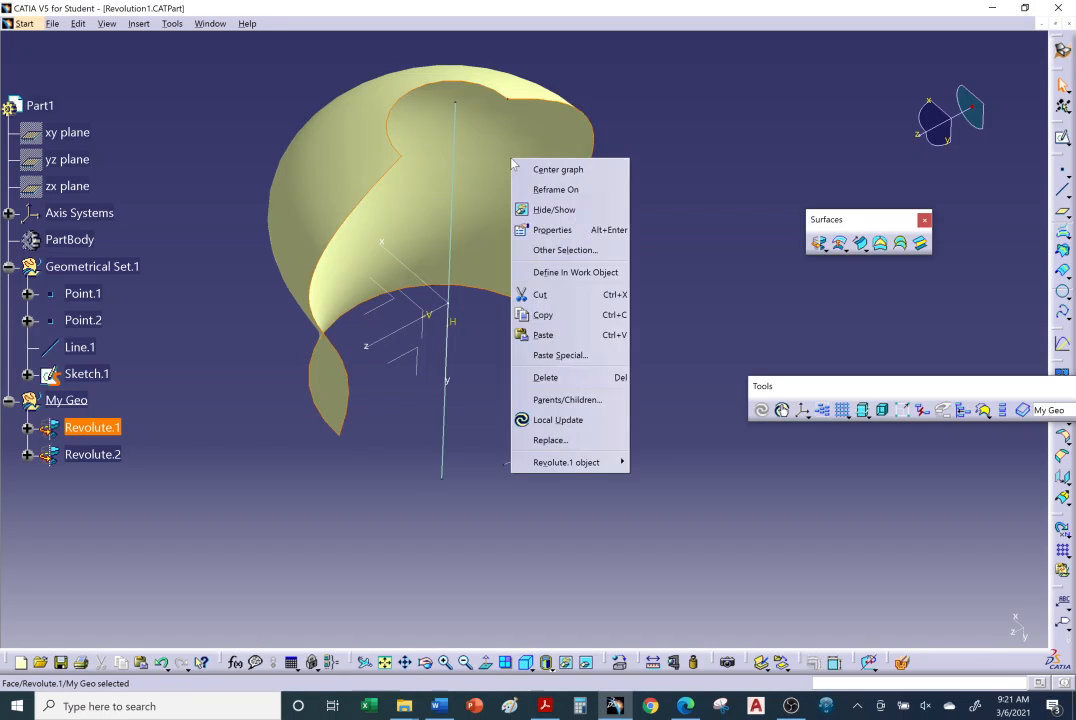
left_click(539, 211)
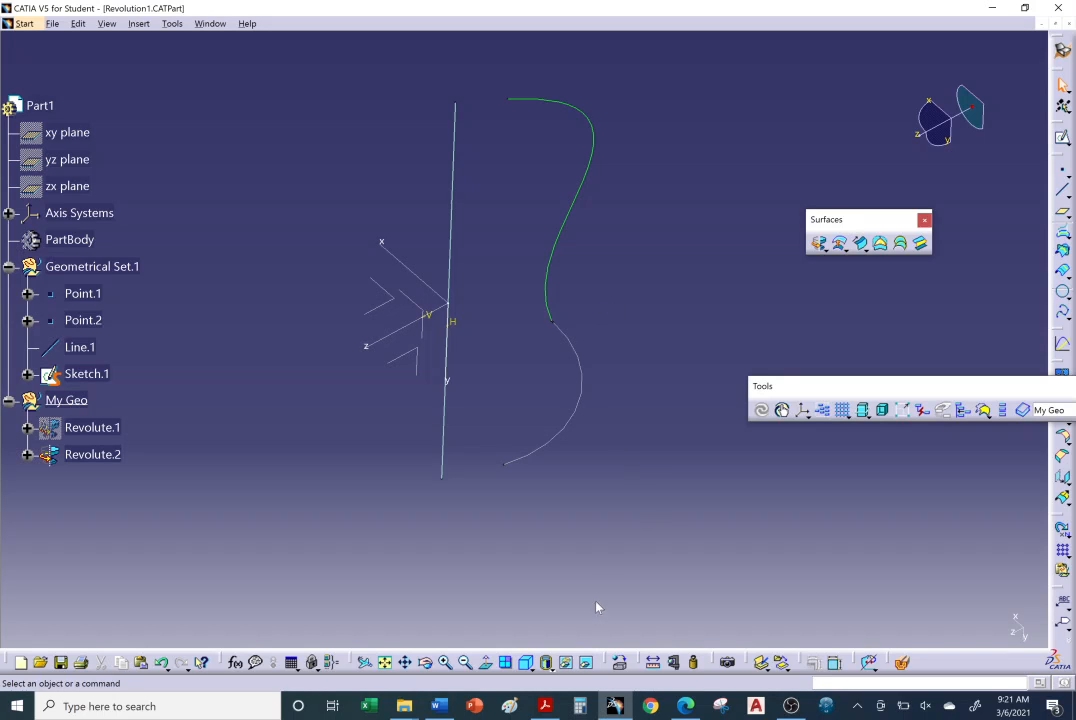
Inspect the hidden objects space, including the hidden Revolute.1 surface and its available commands, and return to the visible space.
left_click(586, 663)
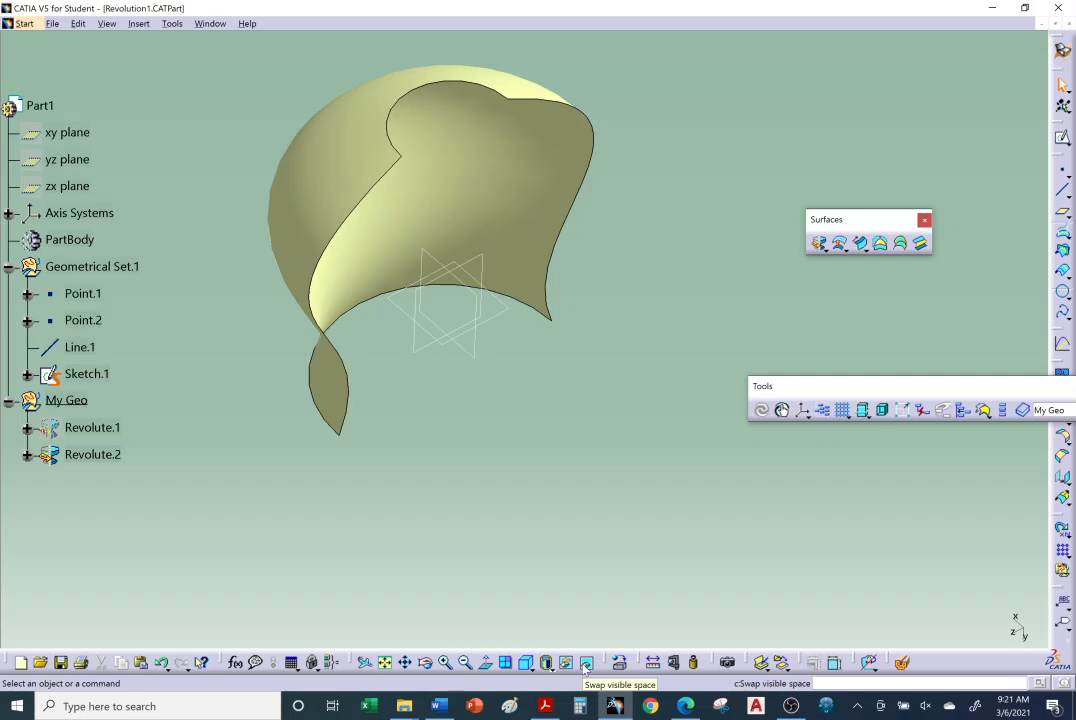
left_click(586, 663)
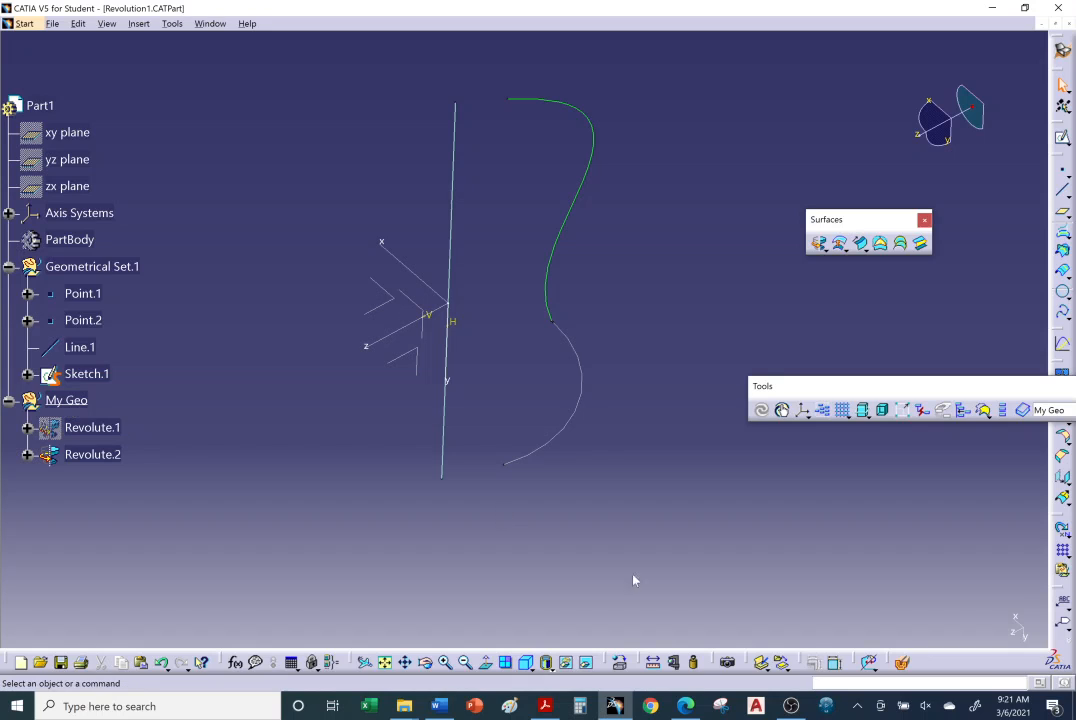
left_click(586, 663)
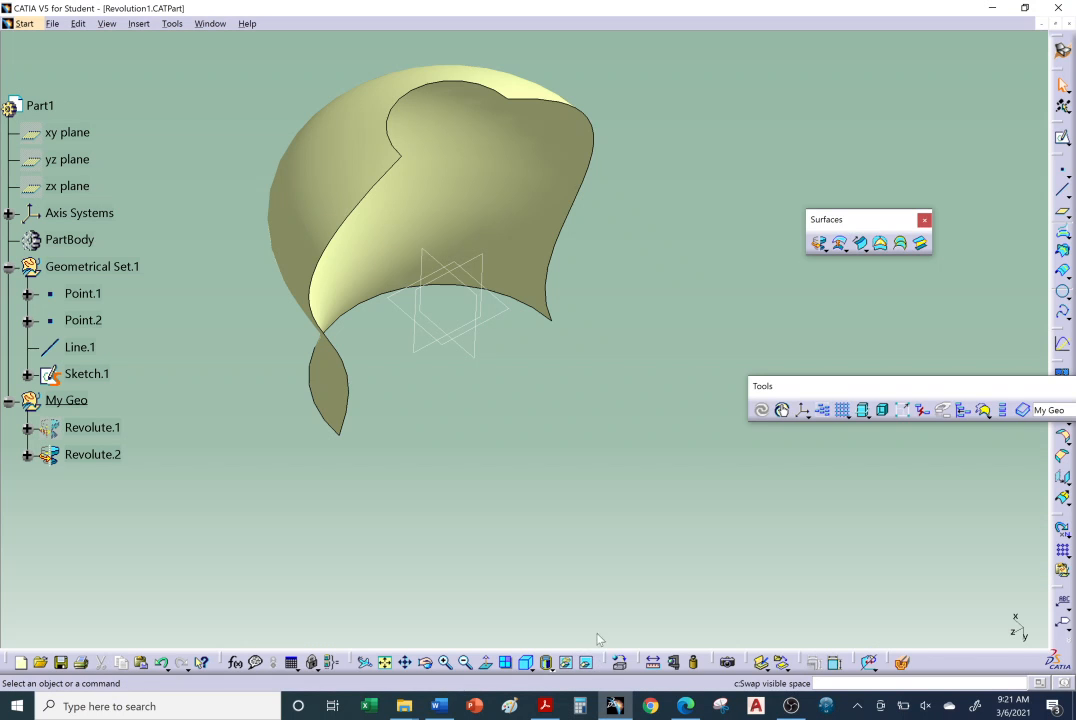
right_click(543, 213)
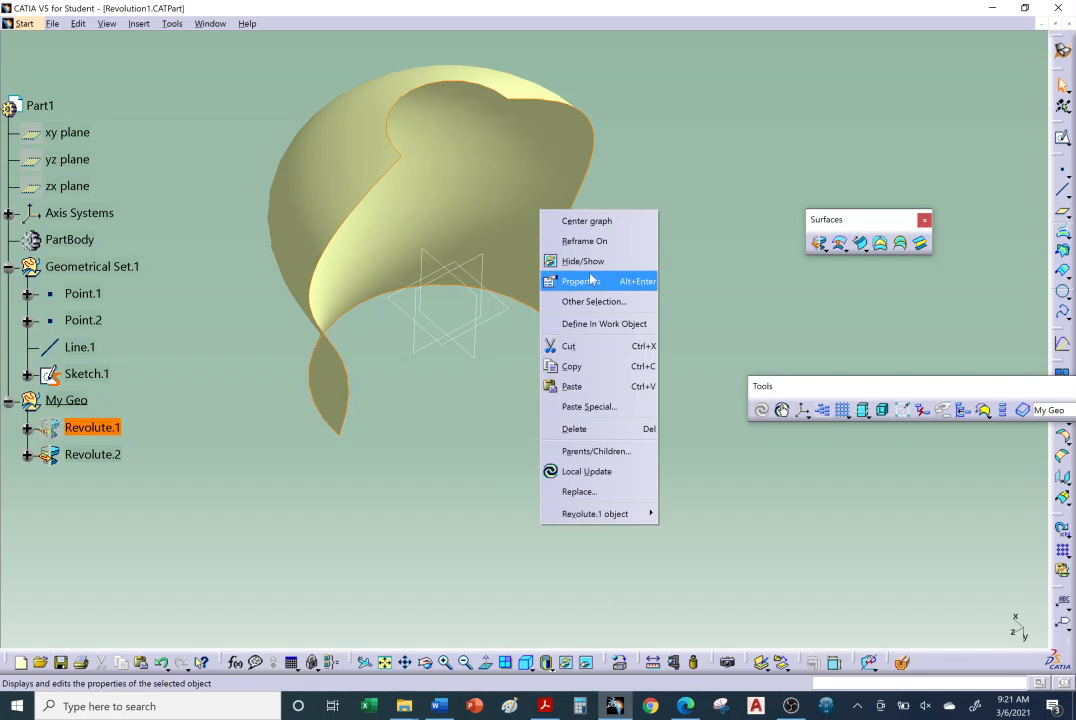
left_click(591, 550)
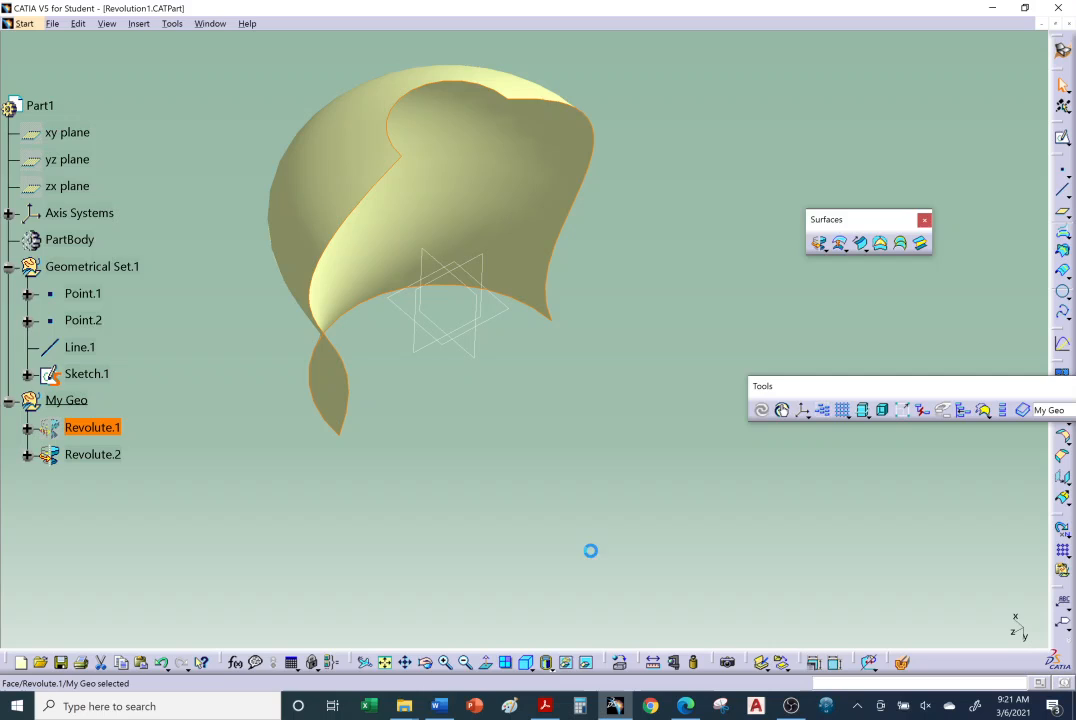
left_click(586, 663)
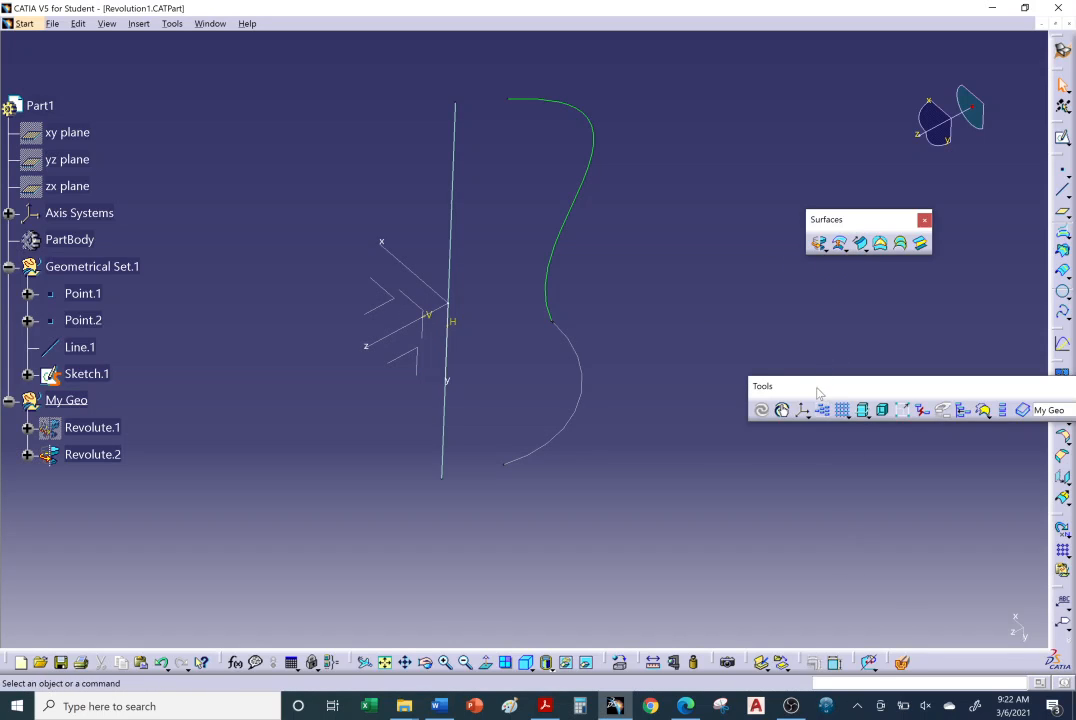
Dock the Tools toolbar beside the other toolbars and start a revolution surface with Sketch.1 as its profile.
left_click_drag(817, 391, 872, 690)
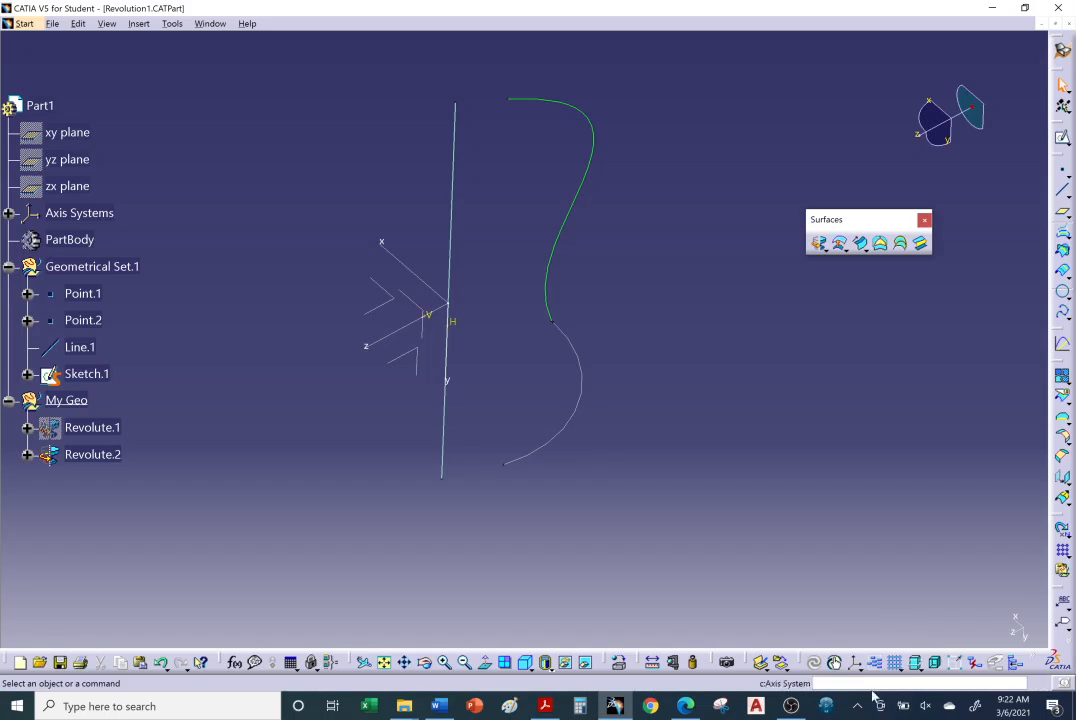
left_click(819, 243)
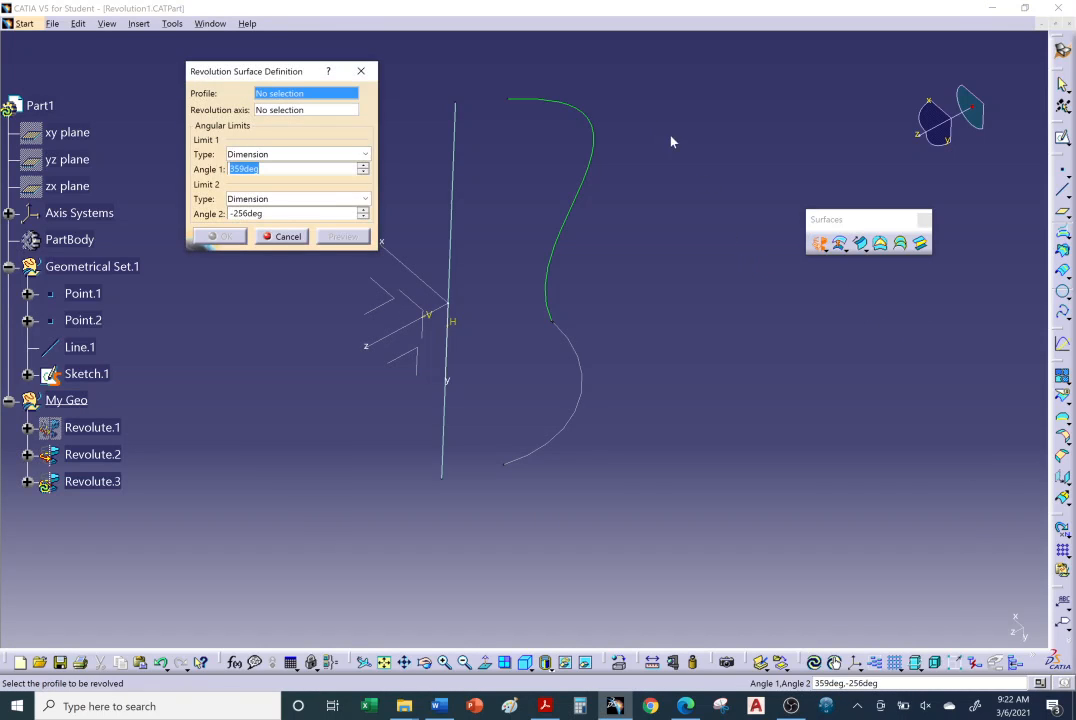
left_click(595, 142)
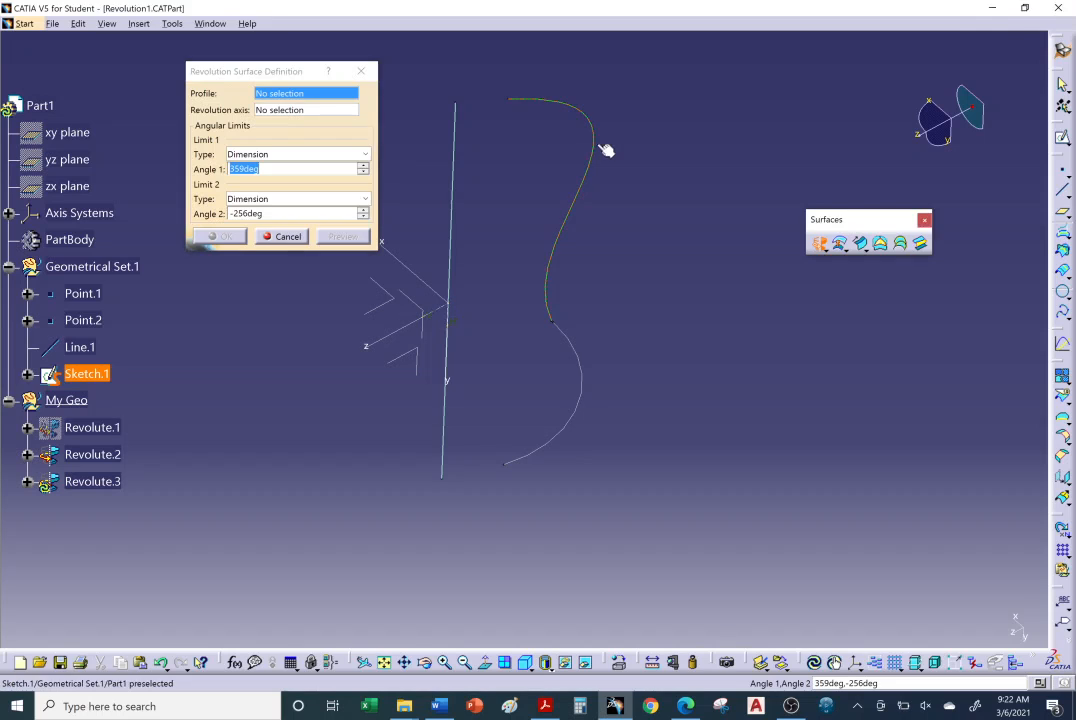
middle_click_drag(562, 279, 564, 334)
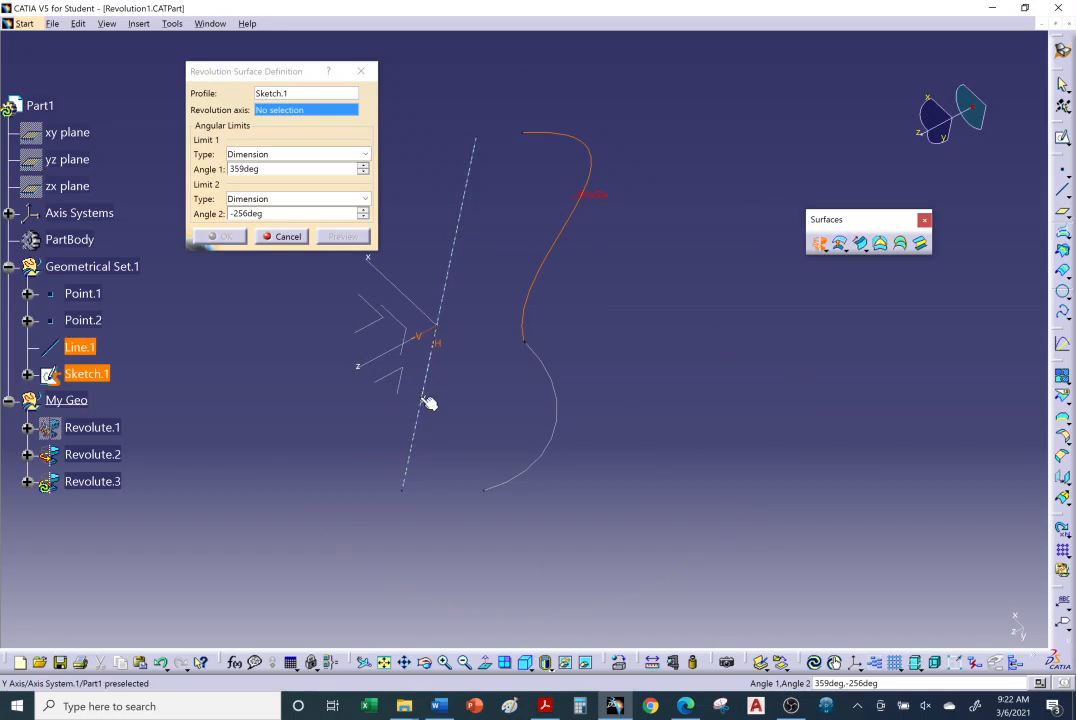
middle_click_drag(428, 403, 390, 385)
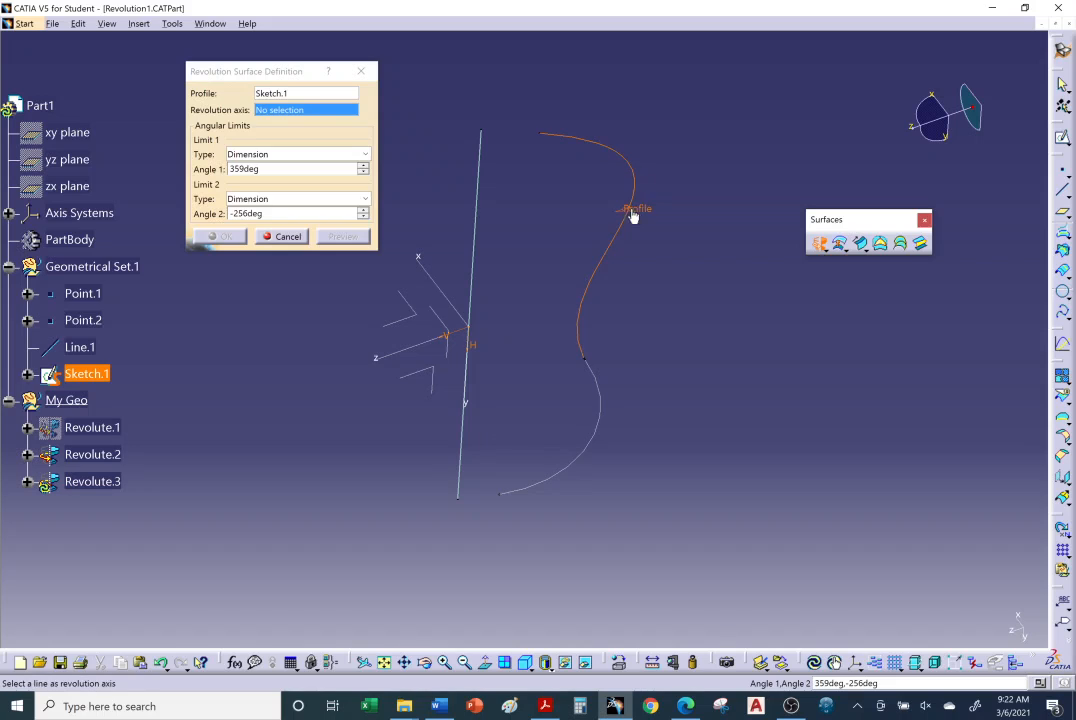
middle_click_drag(592, 352, 650, 379)
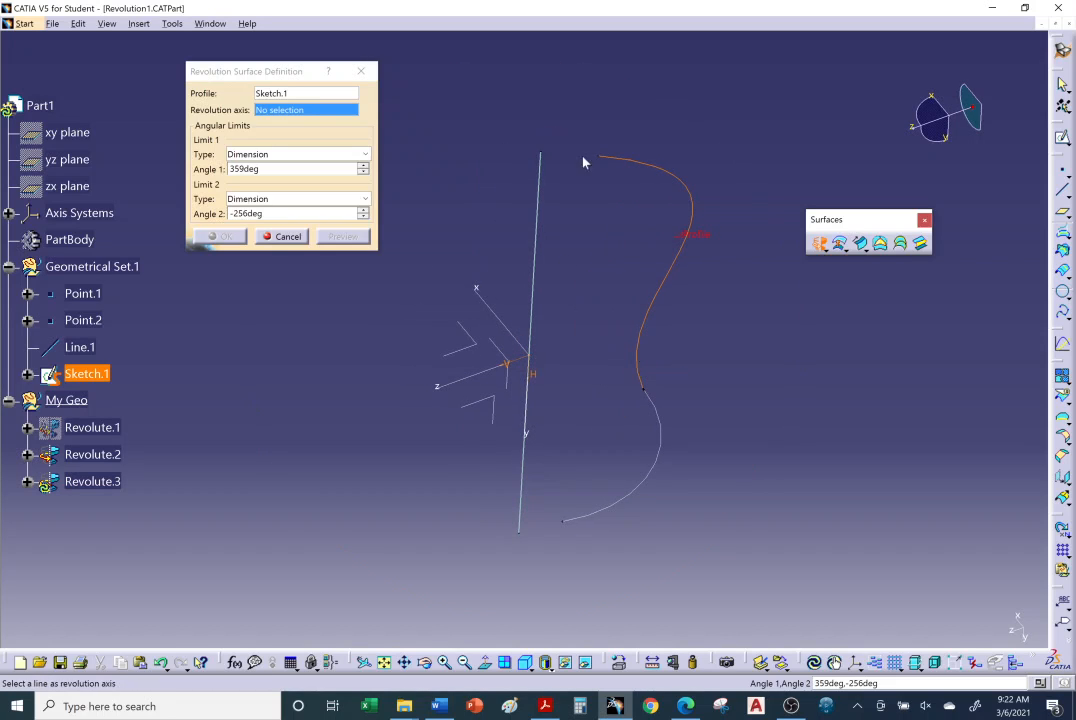
Try the axis system's Z axis as the revolution axis for the Sketch.1 profile.
left_click(299, 110)
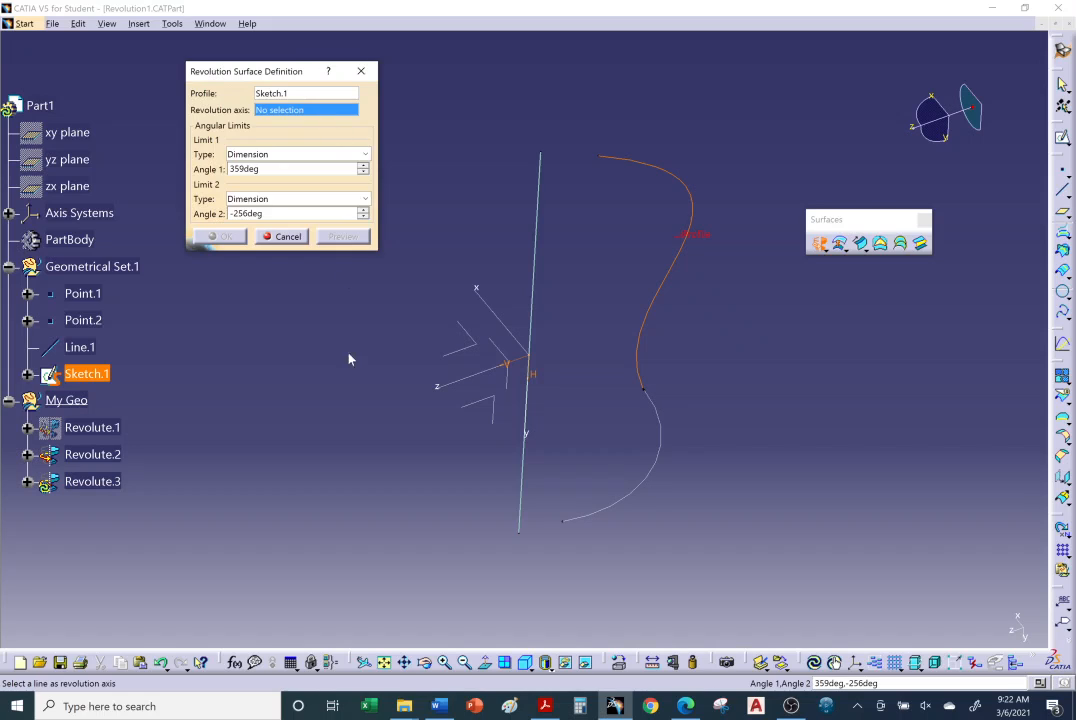
left_click(462, 387)
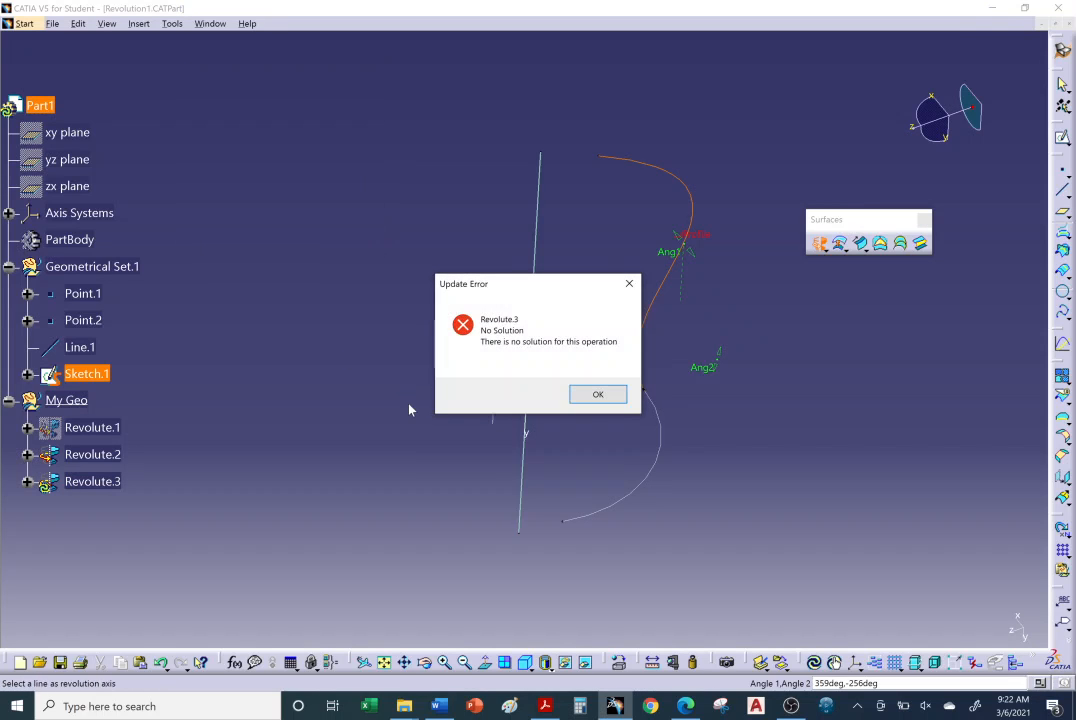
left_click(600, 396)
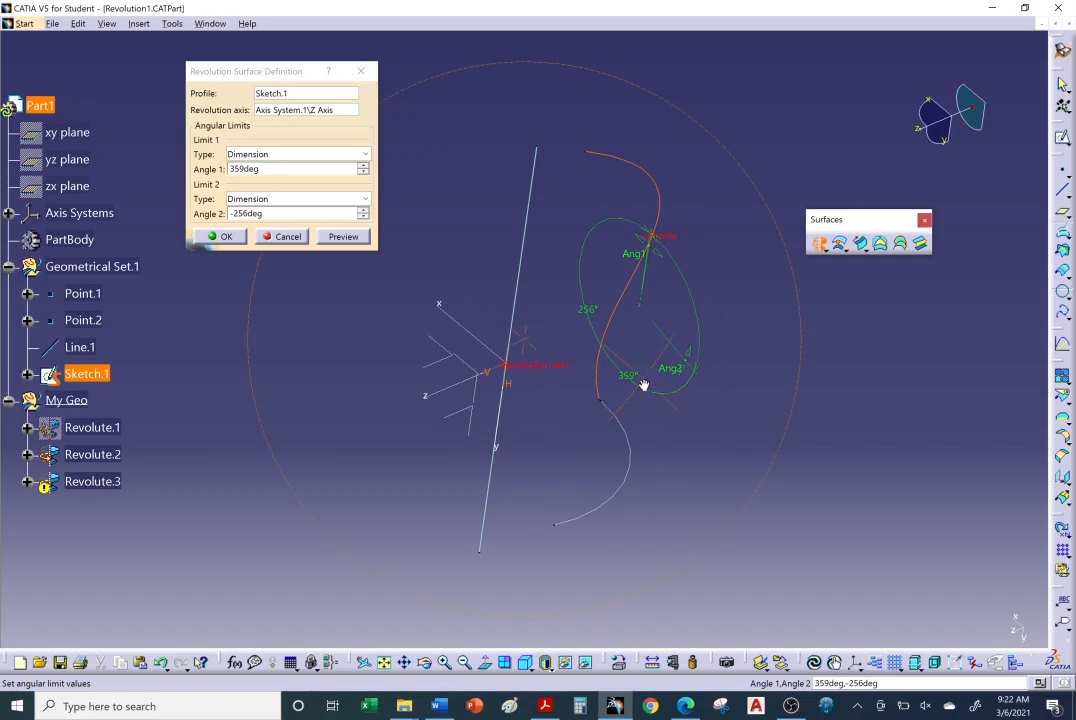
Set the revolution's Angle 2 to 0 degrees and Angle 1 to 5 degrees, and preview the surface.
left_click(250, 213)
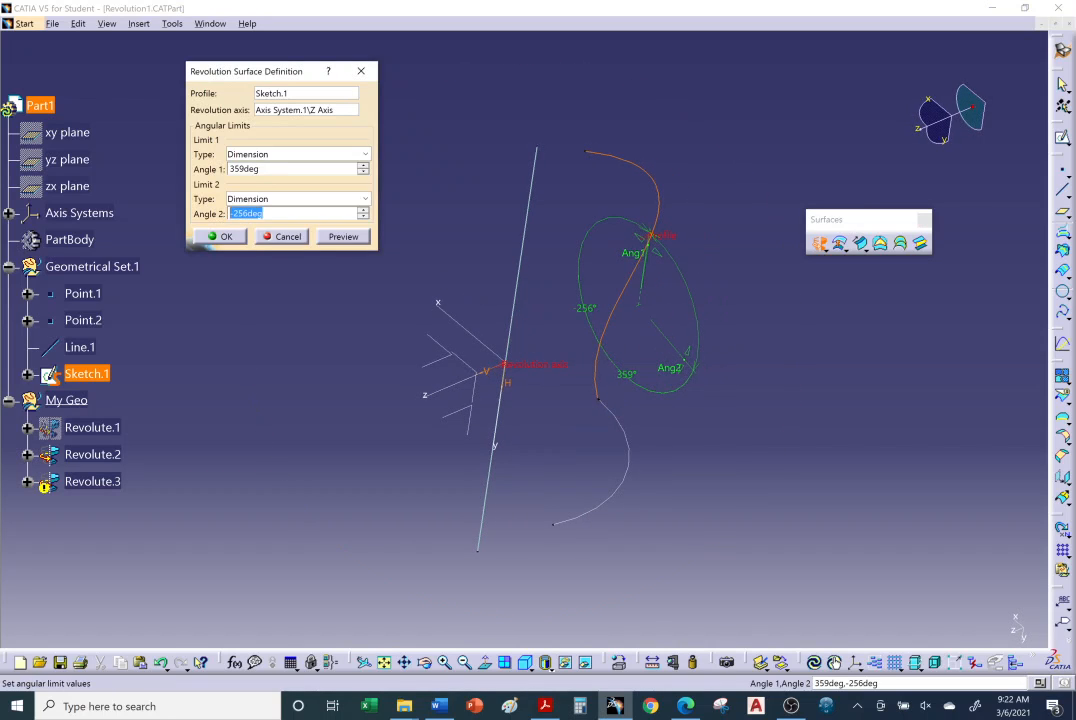
type("0")
key("Return")
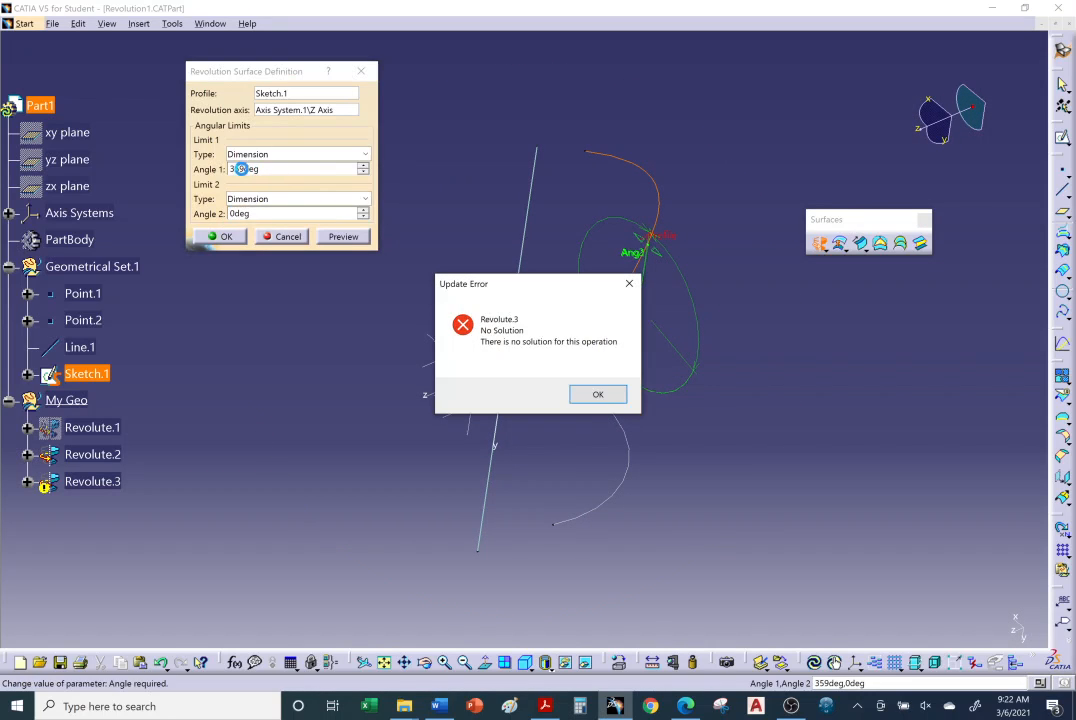
left_click(610, 393)
left_click(255, 169)
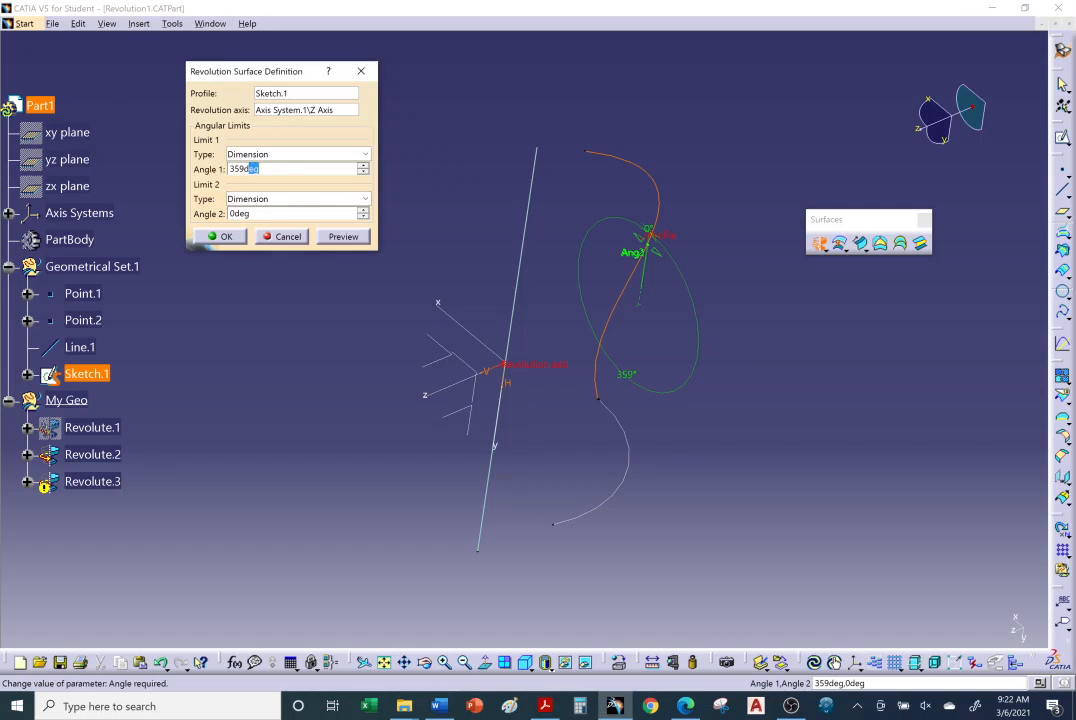
type("5")
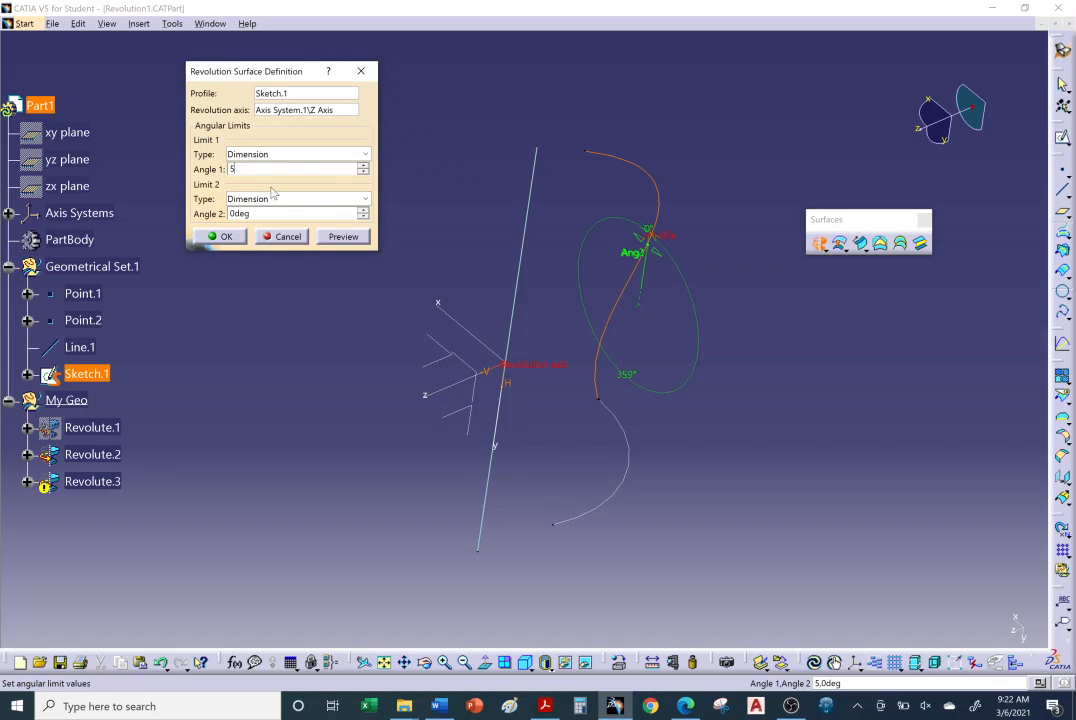
left_click(343, 236)
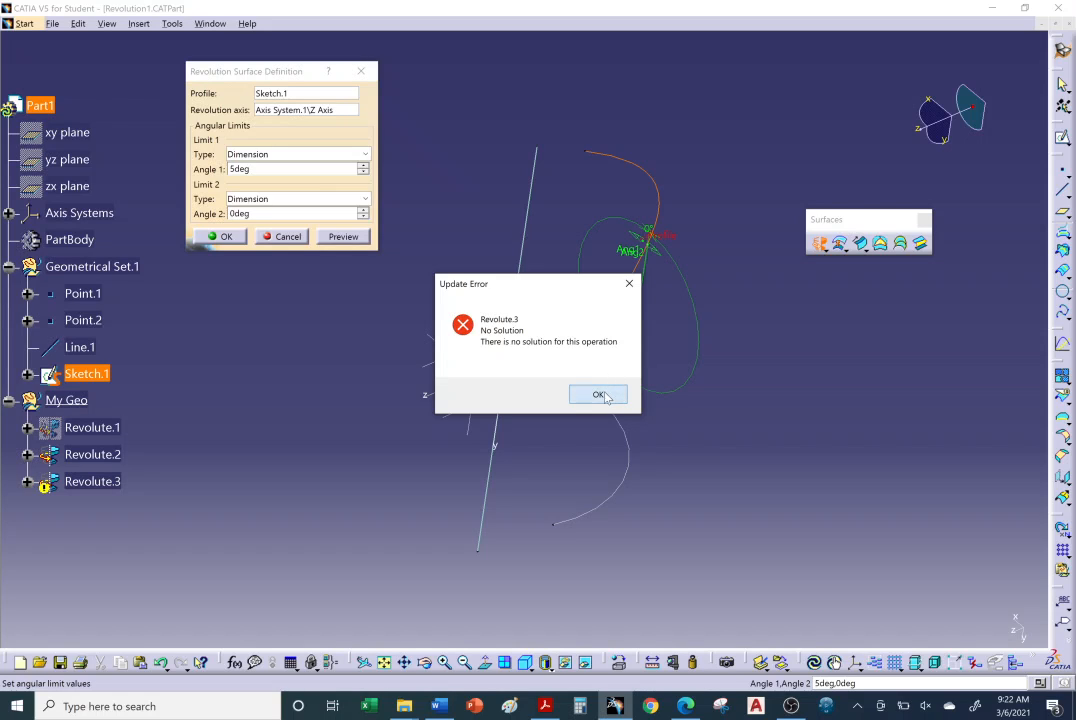
left_click(606, 396)
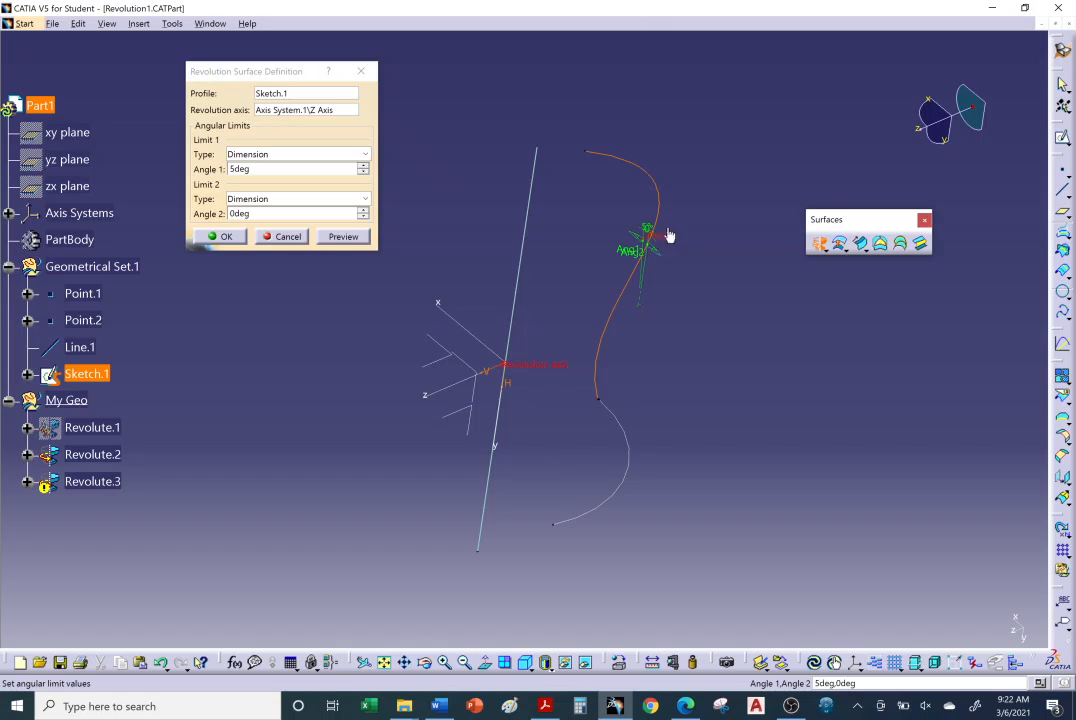
Try the axis system's X axis as the revolution axis in place of the Z axis.
middle_click_drag(620, 408, 409, 403)
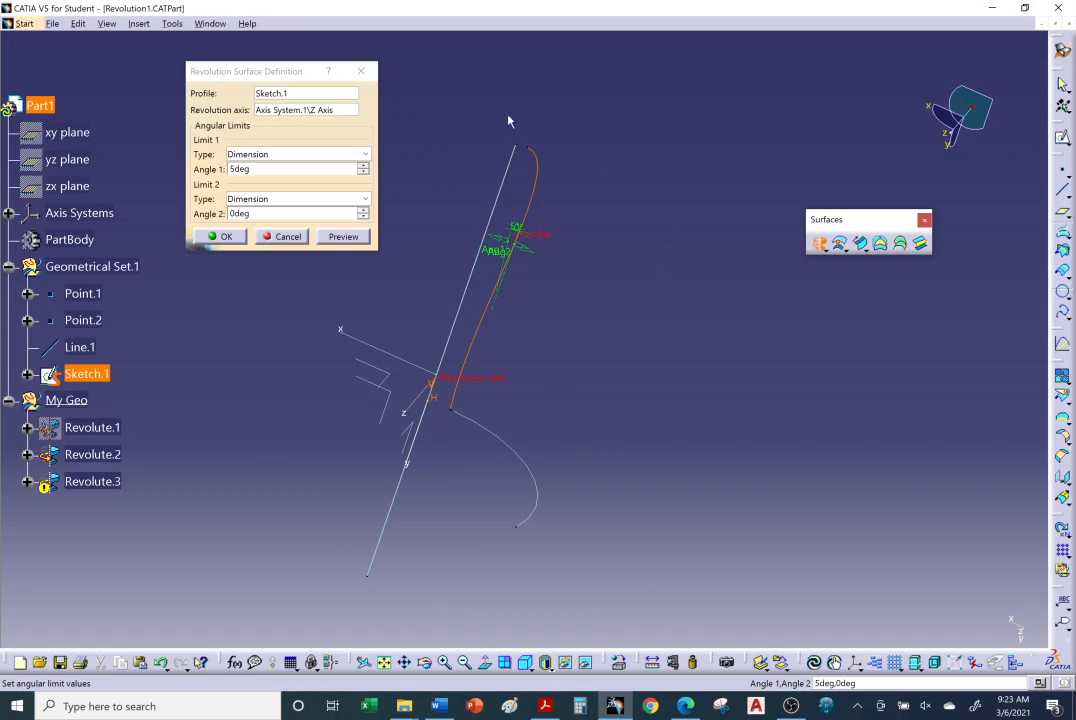
mouse_move(567, 466)
middle_mouse_down()
mouse_move(492, 391)
mouse_move(375, 374)
mouse_move(328, 350)
mouse_move(569, 383)
middle_mouse_up()
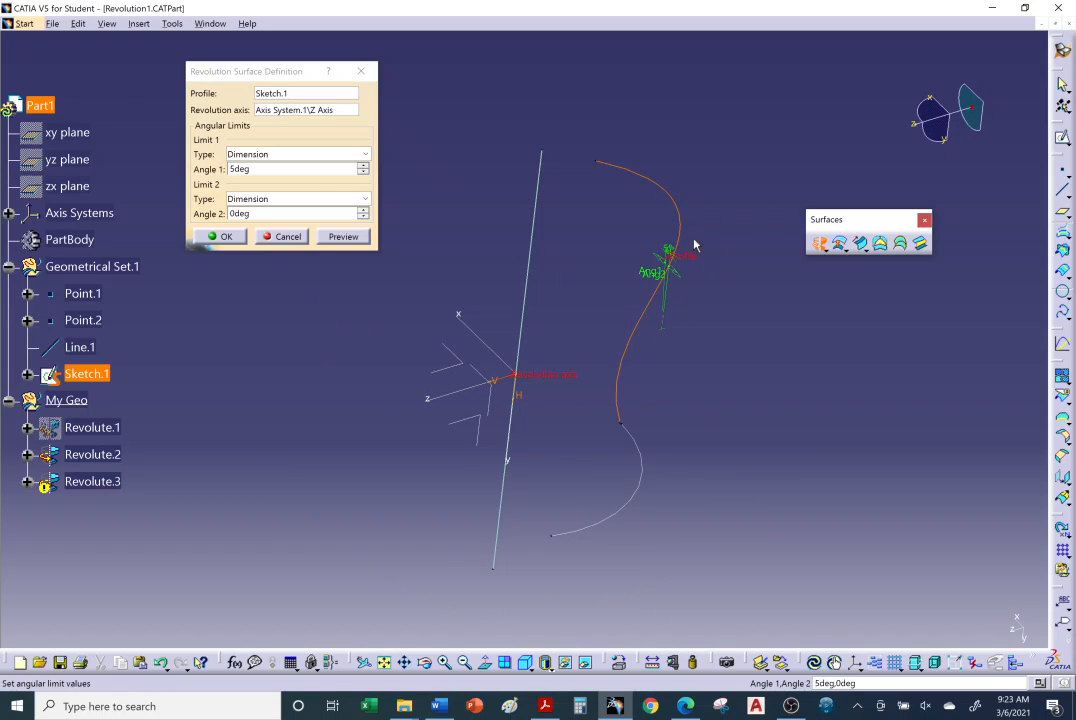
mouse_move(645, 358)
middle_mouse_down()
mouse_move(627, 360)
mouse_move(649, 387)
mouse_move(440, 305)
mouse_move(432, 350)
mouse_move(372, 324)
middle_mouse_up()
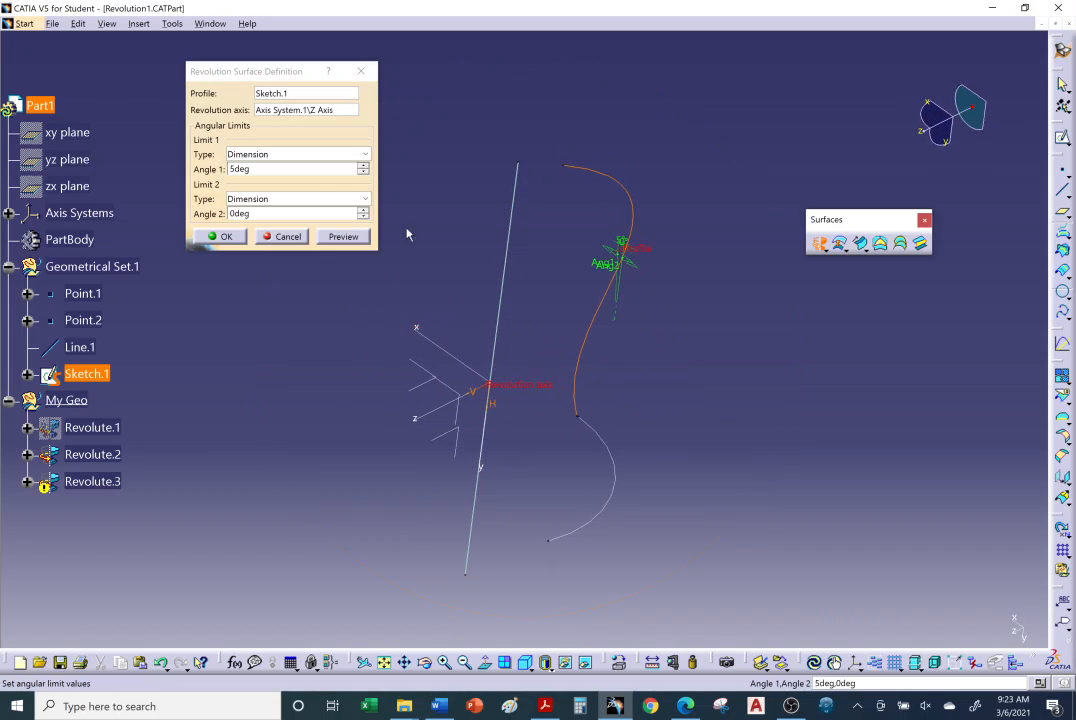
left_click(295, 112)
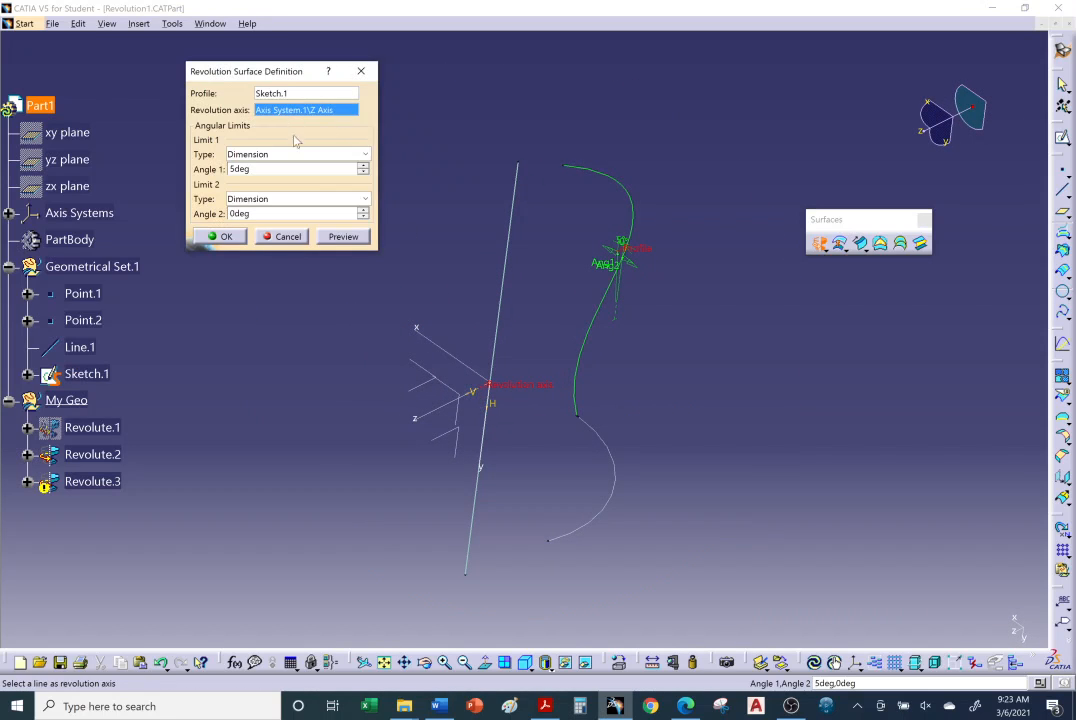
left_click(438, 345)
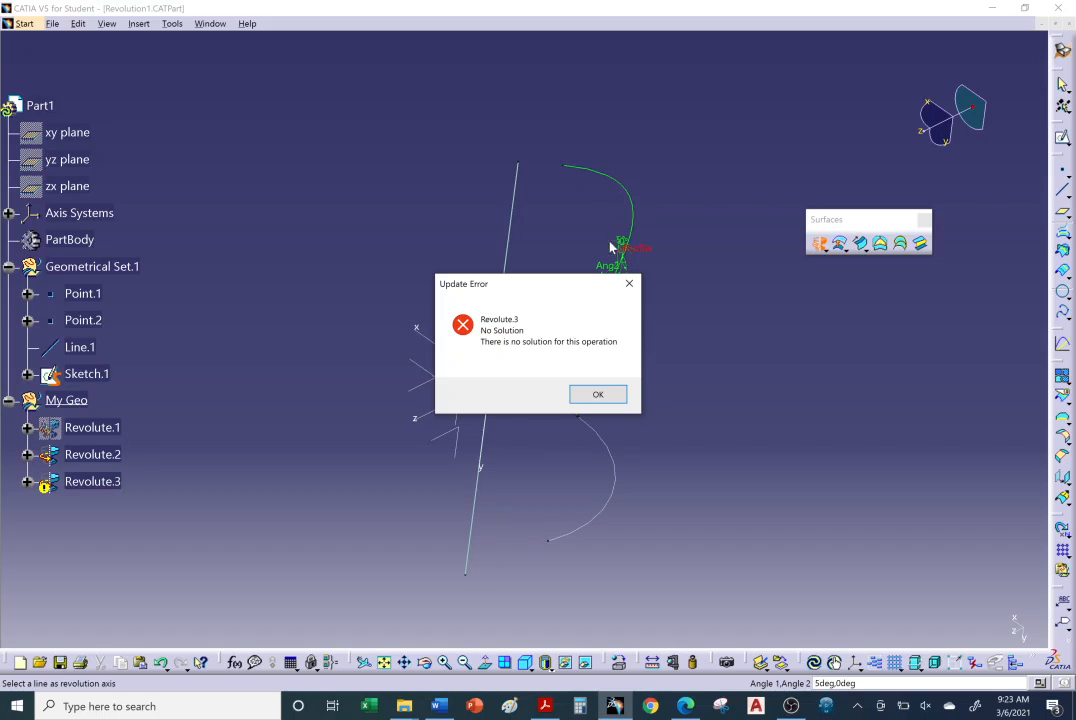
left_click(598, 393)
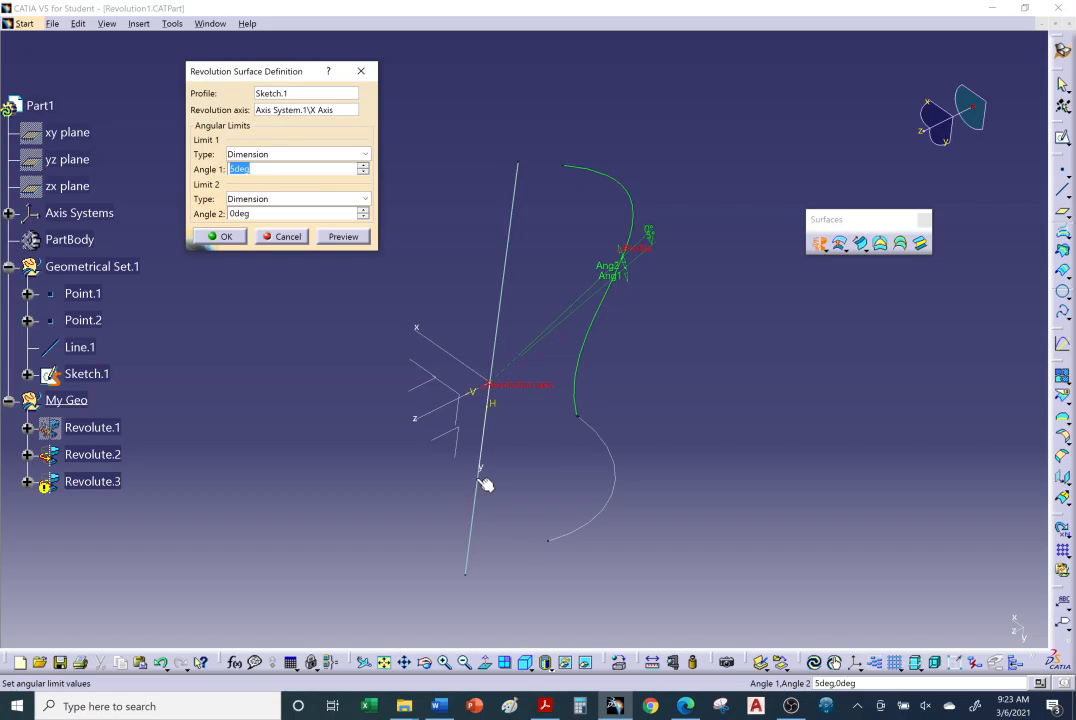
Set the revolution axis to the predefined Y Axis for the Sketch.1 surface.
left_click(284, 116)
right_click(284, 114)
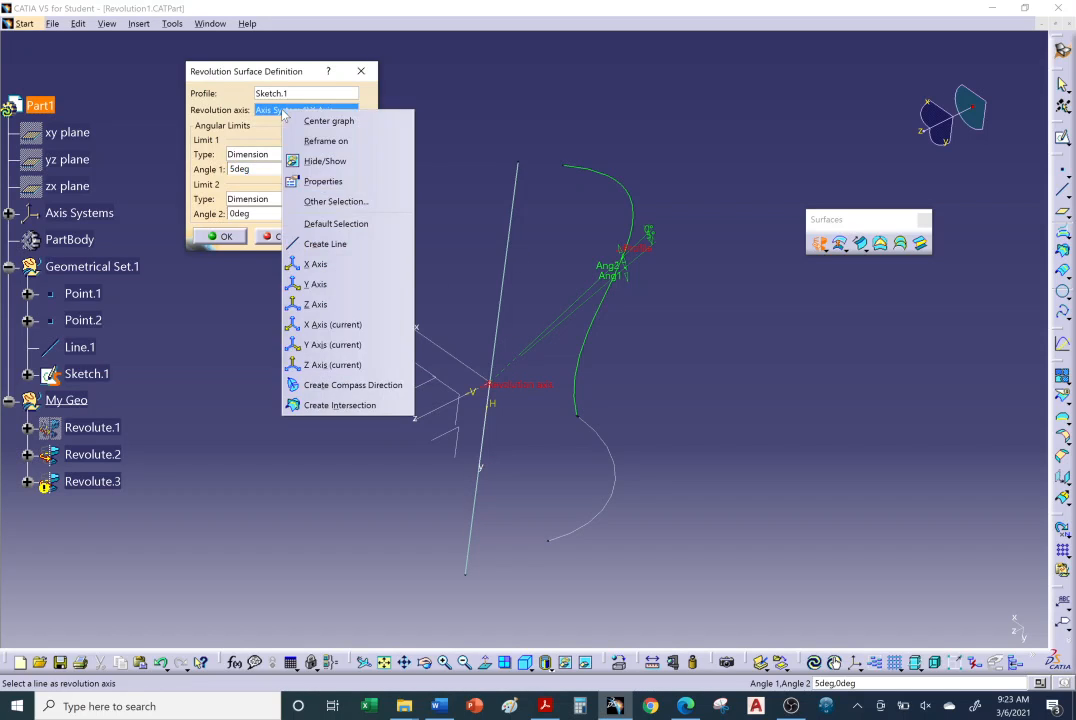
left_click(336, 305)
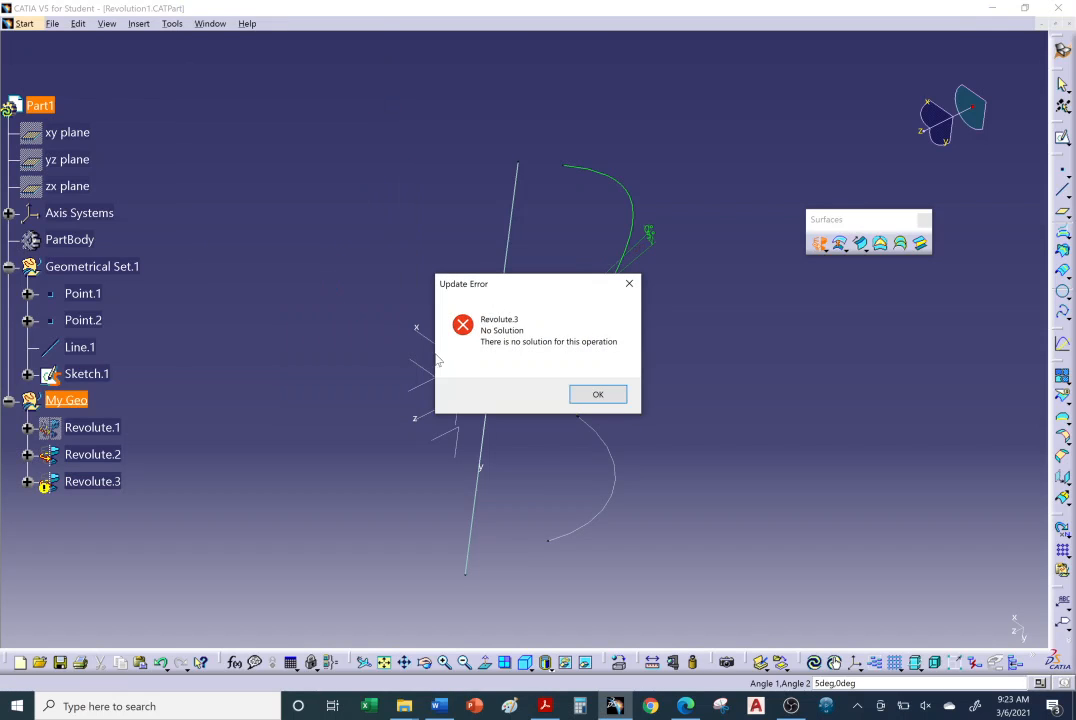
left_click(596, 394)
left_click(590, 397)
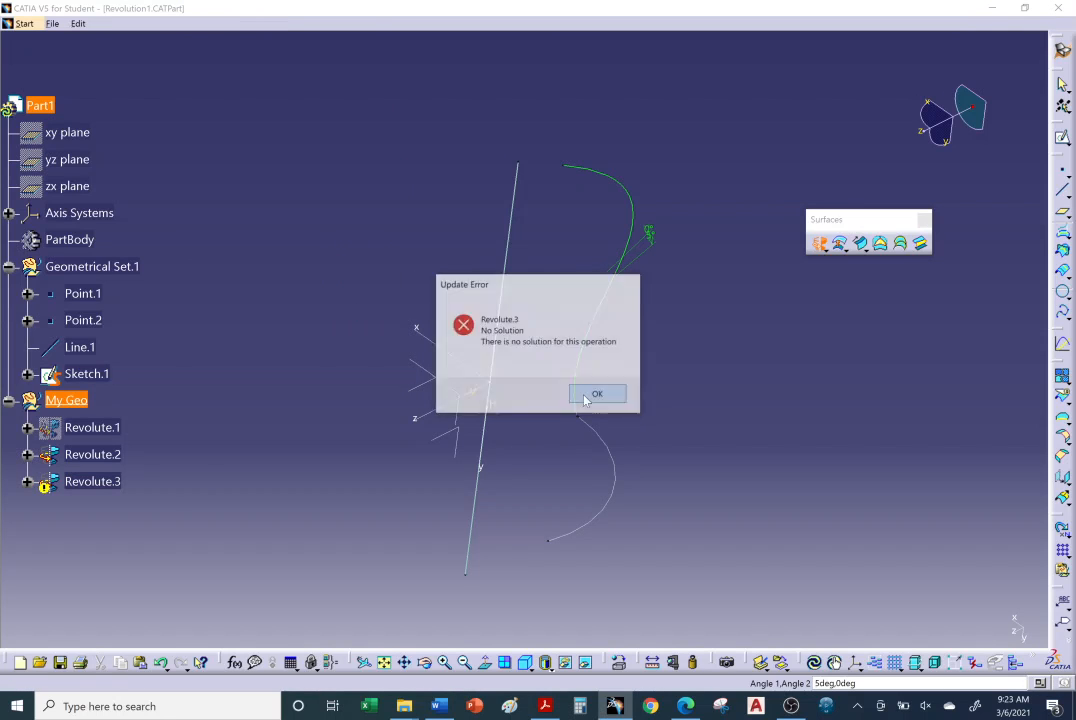
middle_click_drag(526, 365, 660, 299)
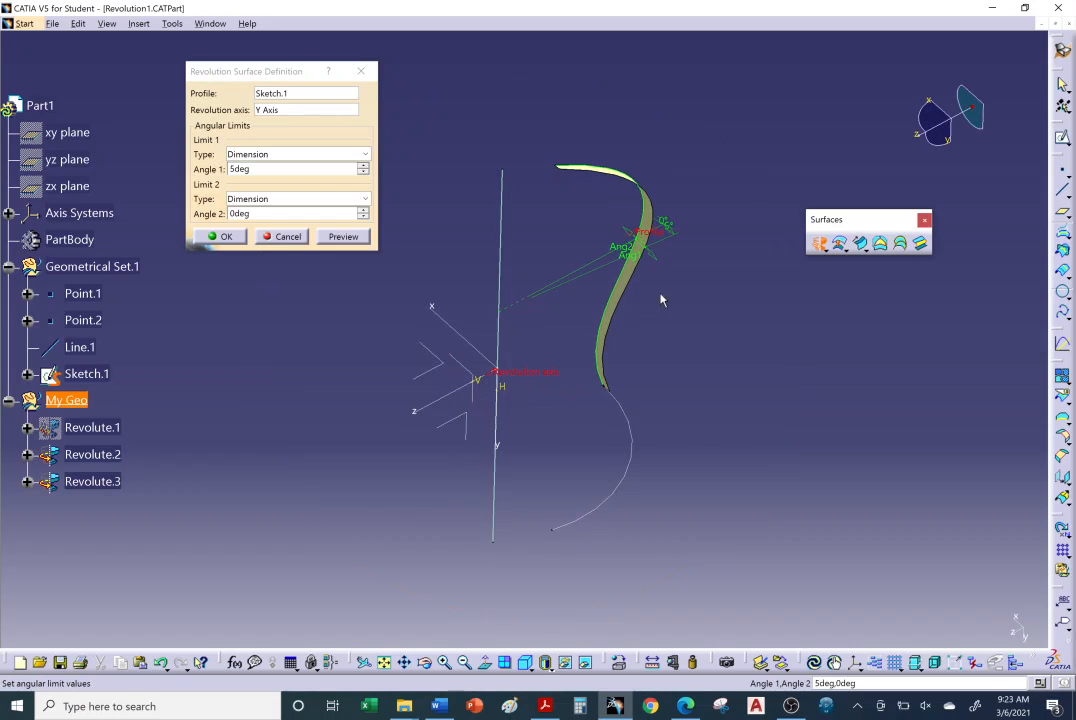
Extend the revolution's Angle 1 to about 67 degrees and create the surface.
left_click_drag(656, 264, 722, 422)
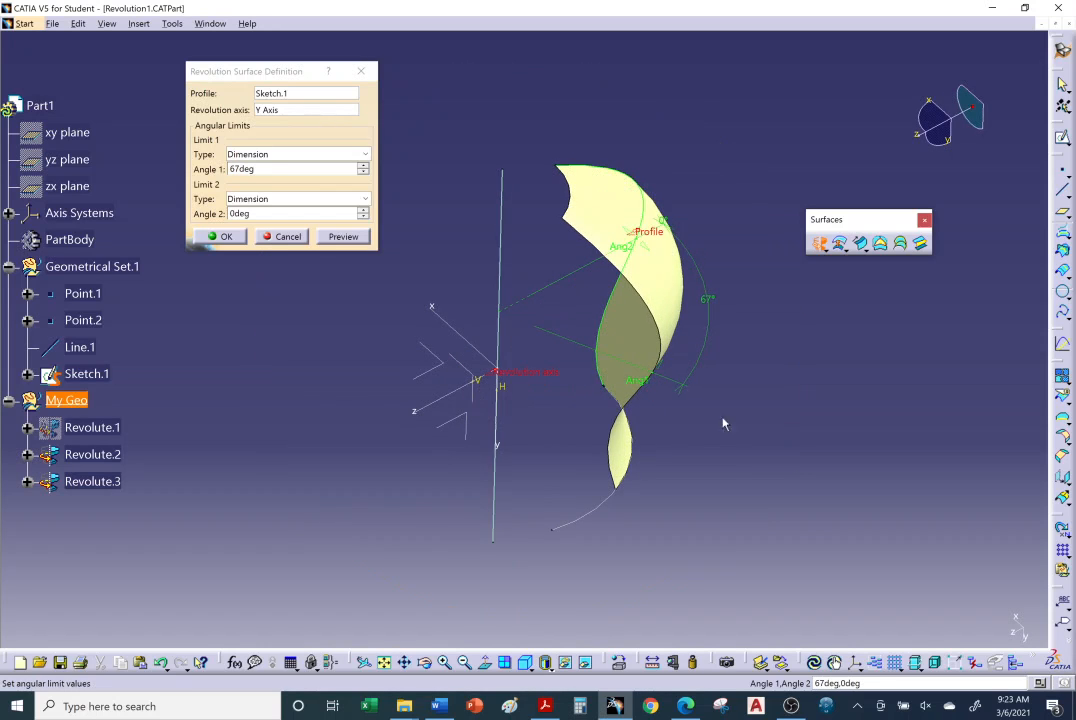
middle_click_drag(562, 364, 596, 329)
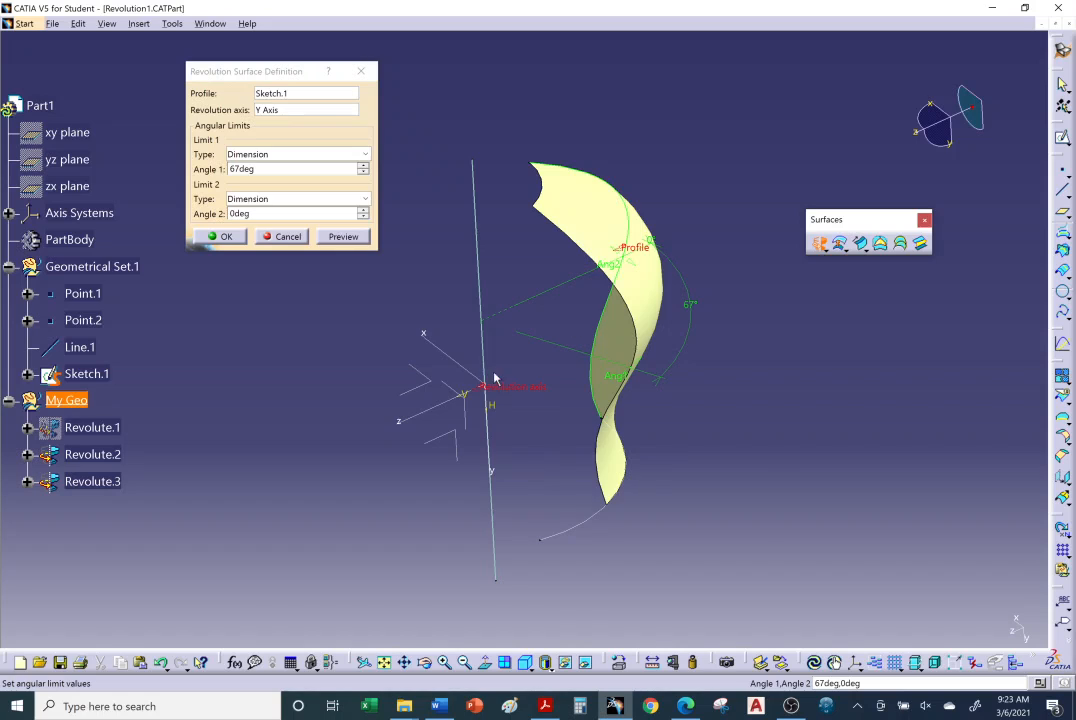
middle_click_drag(495, 376, 525, 347)
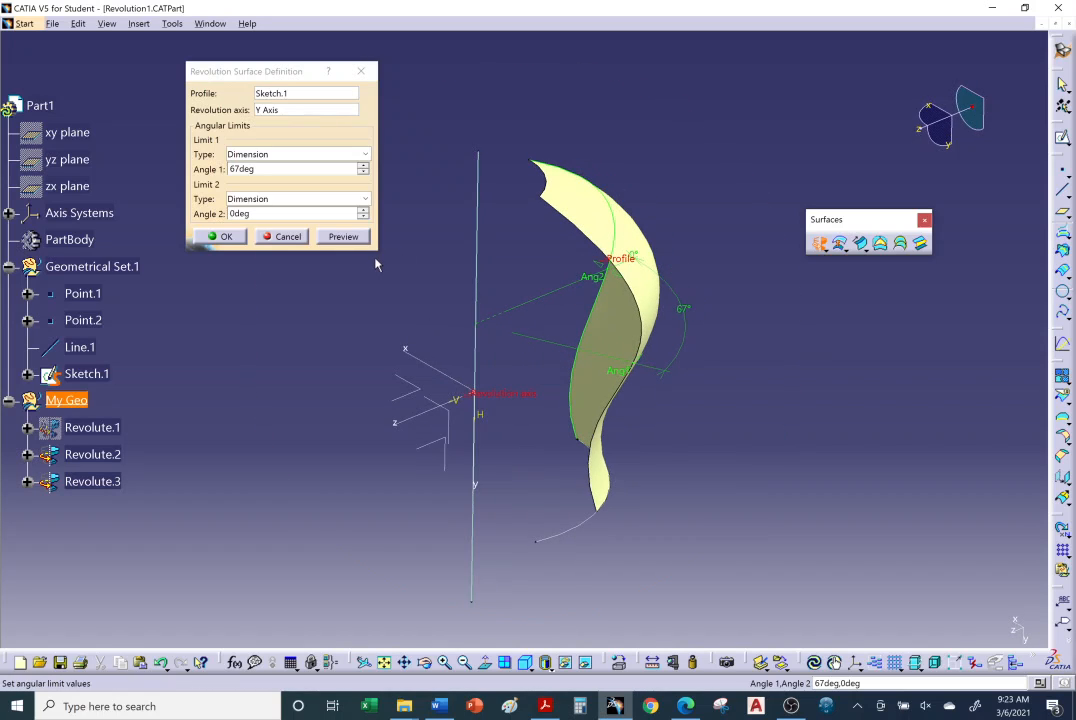
left_click(219, 239)
middle_click_drag(355, 377, 464, 387)
middle_click_drag(730, 418, 735, 413)
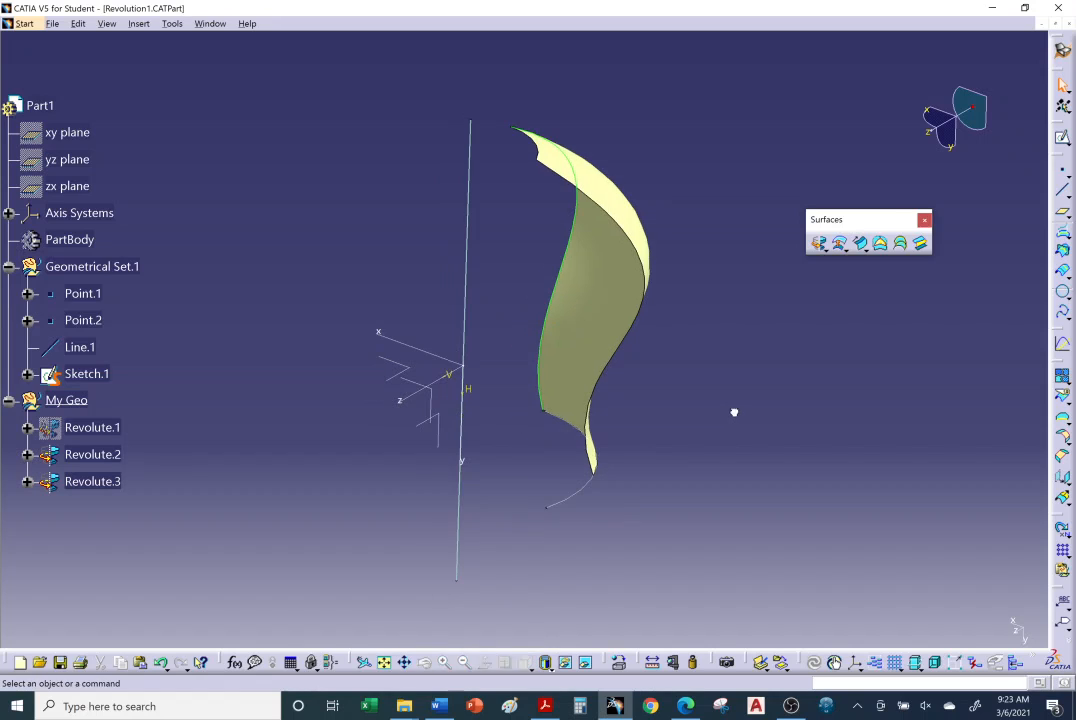
Save the part as Revolution1 Complete in the desktop's Creating Surfaces folder, within the b. Creating Revolution Surfaces subfolder.
middle_click_drag(519, 428, 565, 430)
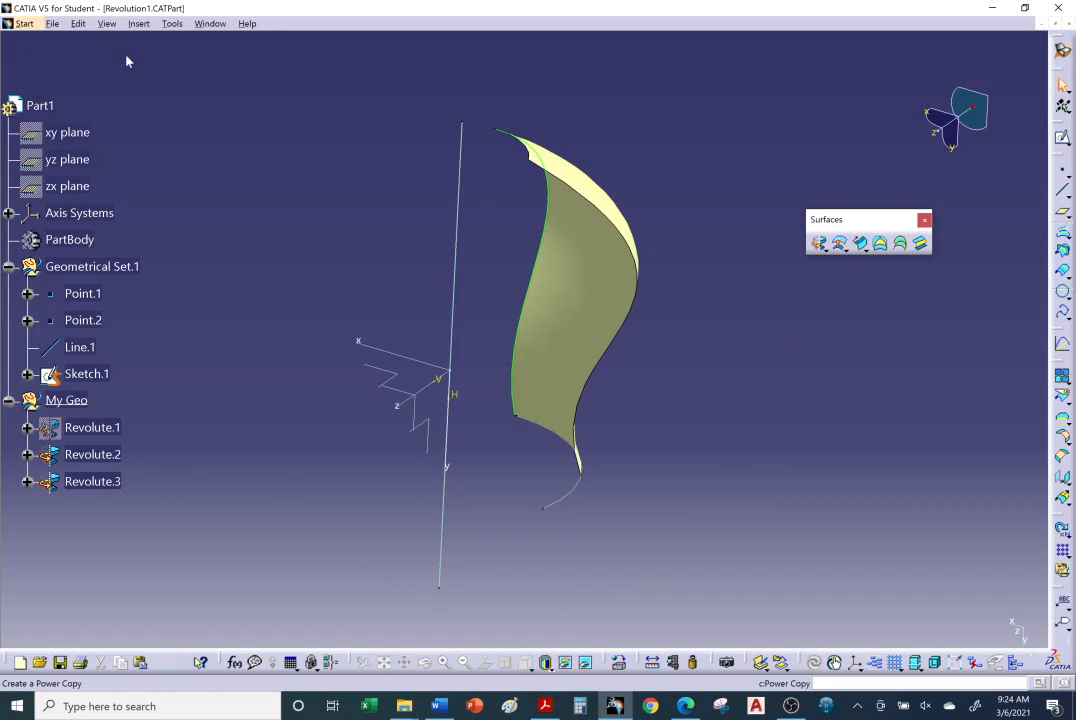
left_click(52, 23)
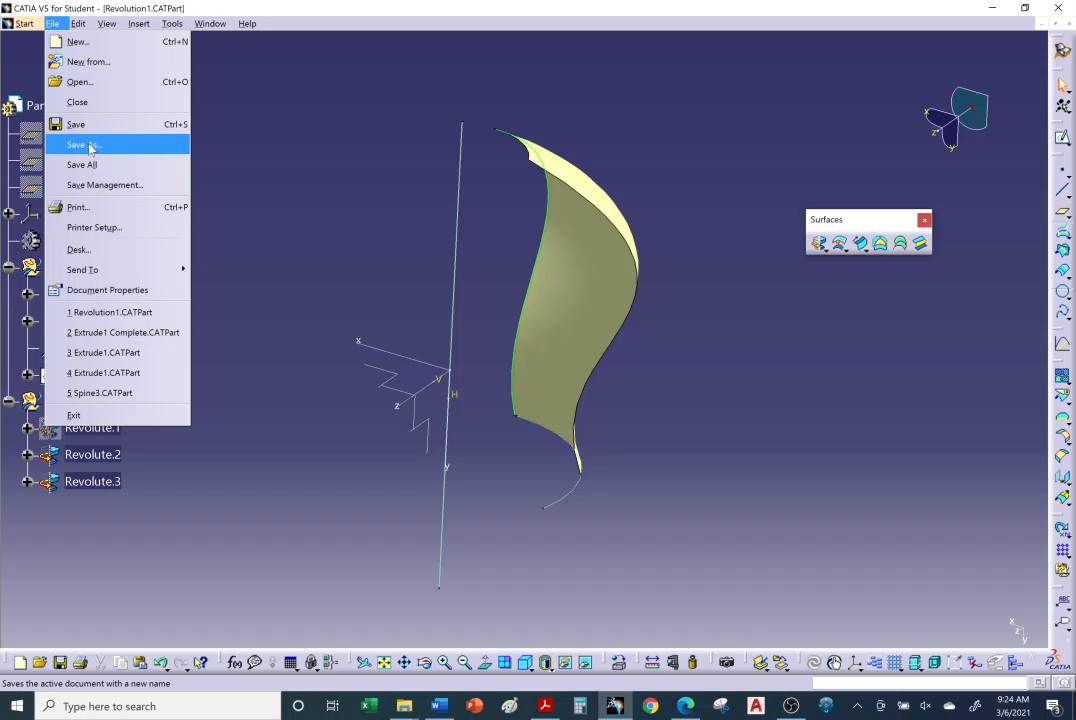
left_click(84, 145)
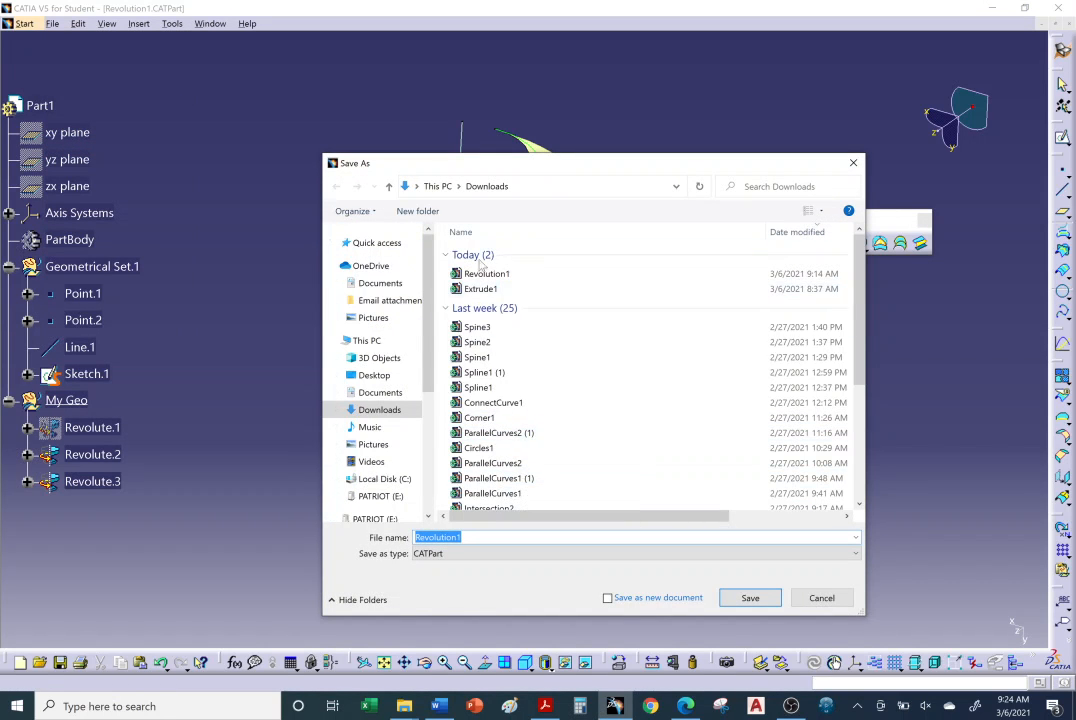
left_click(378, 376)
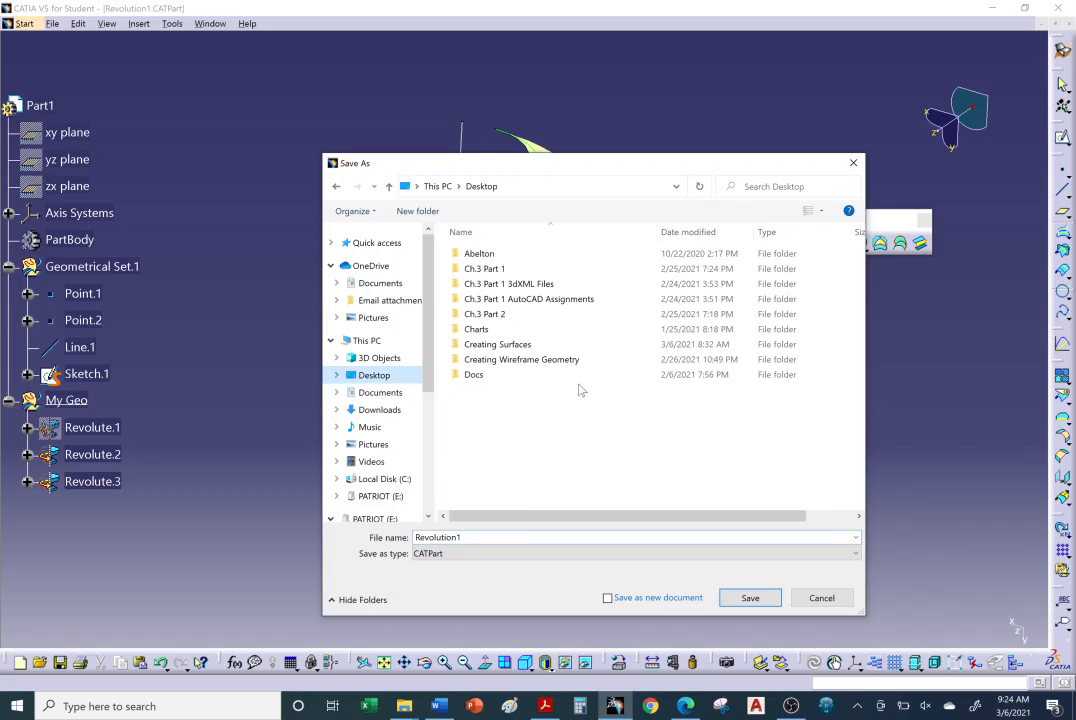
double_click(515, 408)
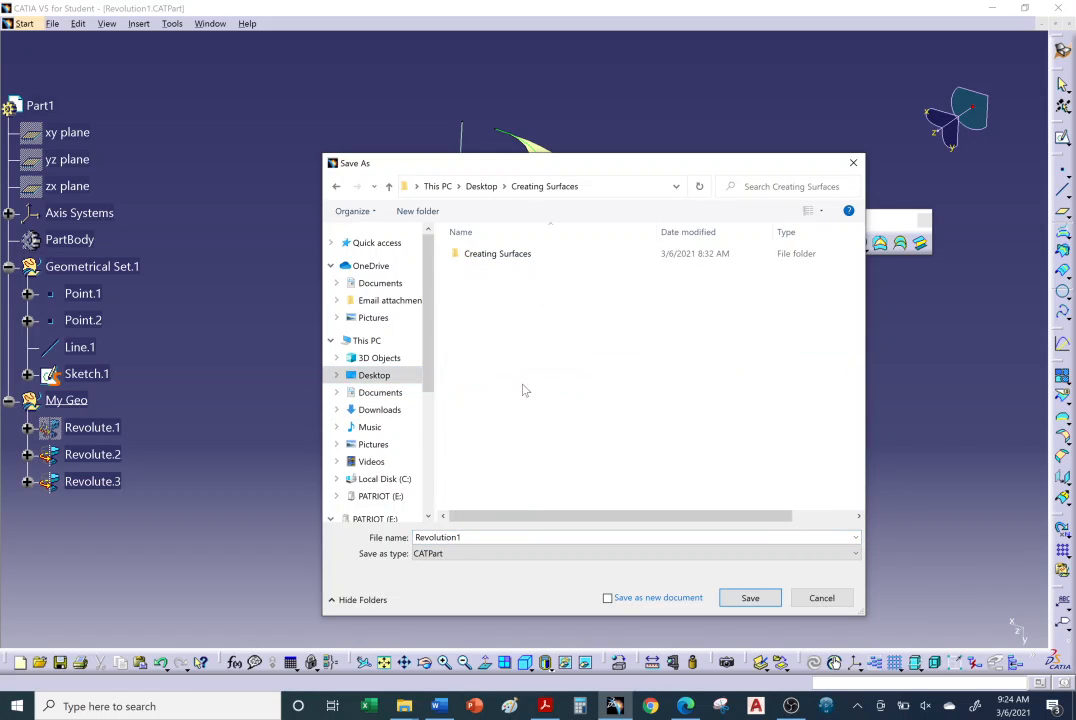
double_click(493, 258)
double_click(510, 276)
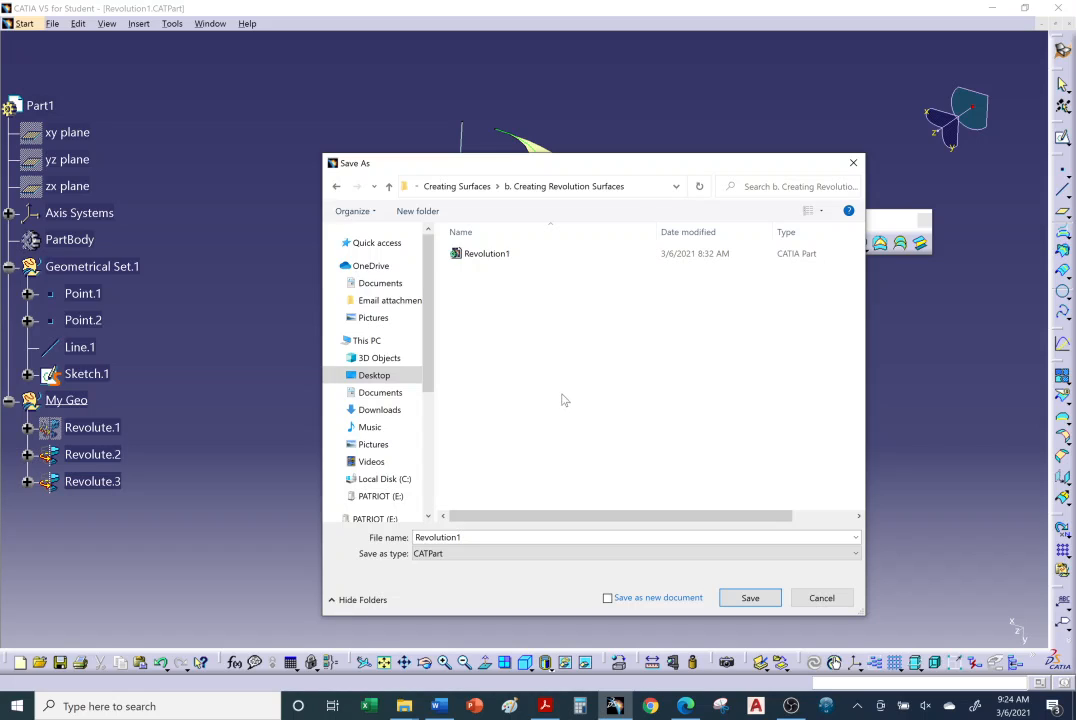
left_click(480, 538)
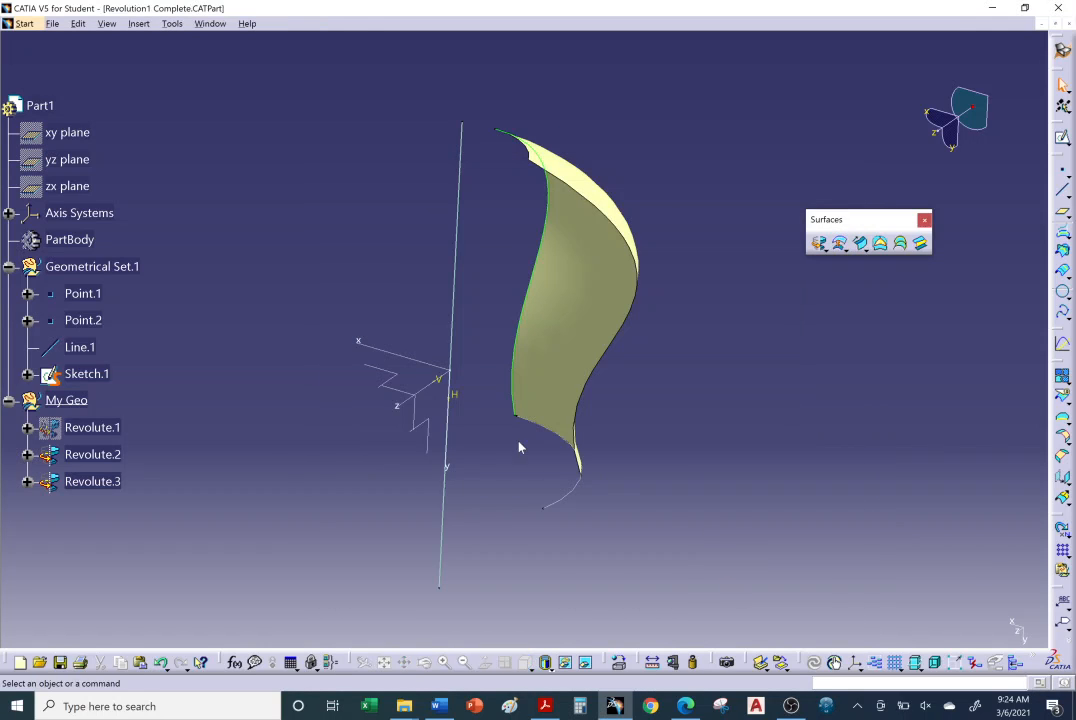
Move the hidden Revolute.1 surface back into the visible space and save the part.
middle_click_drag(519, 446, 578, 522)
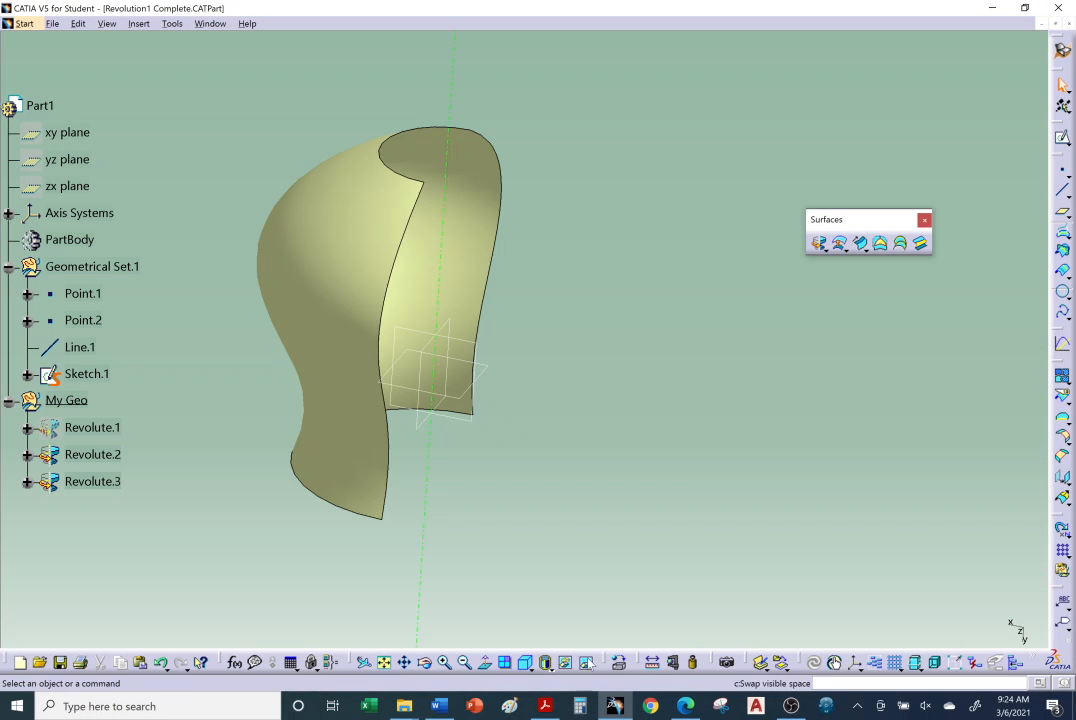
left_click(586, 662)
right_click(332, 213)
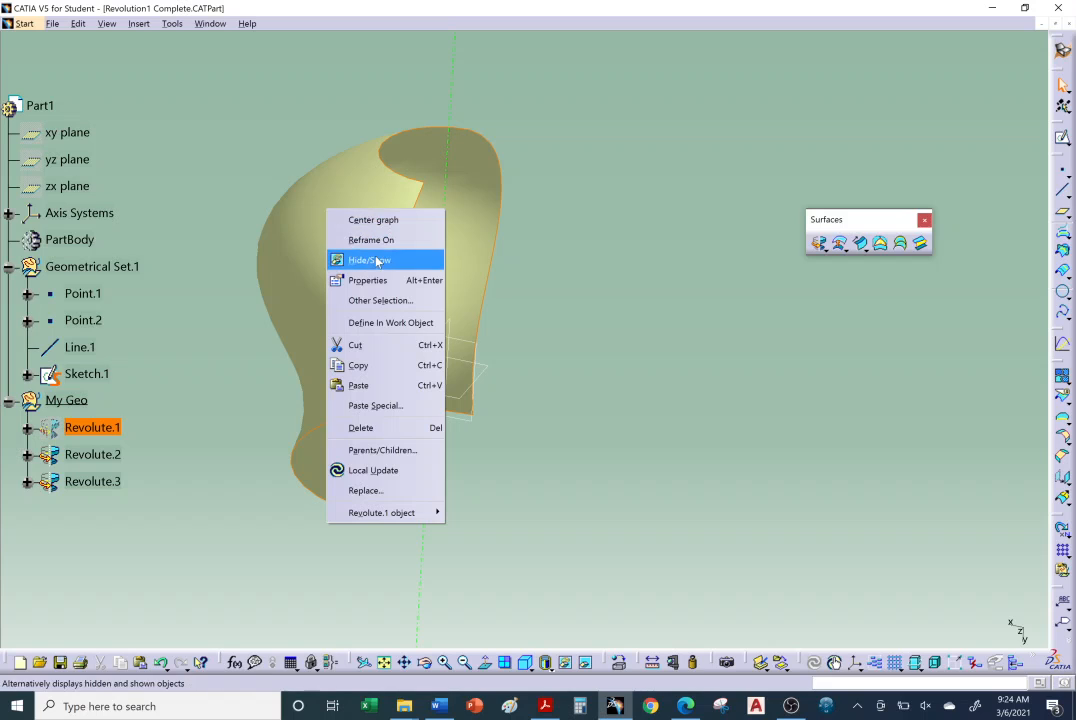
left_click(362, 259)
left_click(586, 662)
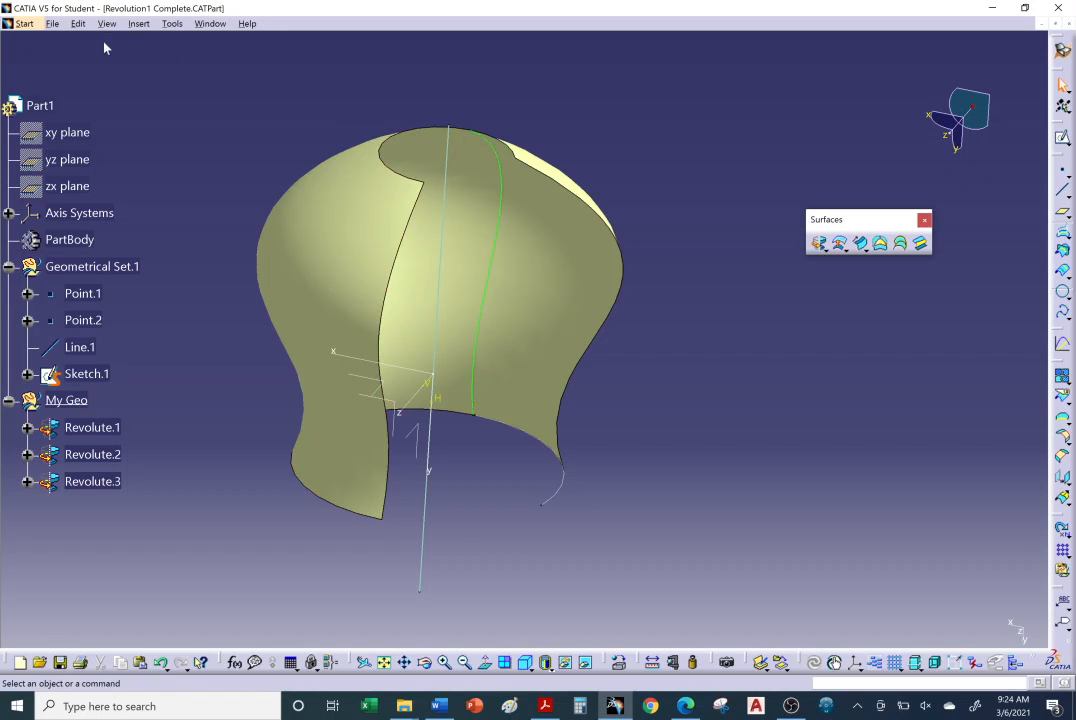
left_click(54, 24)
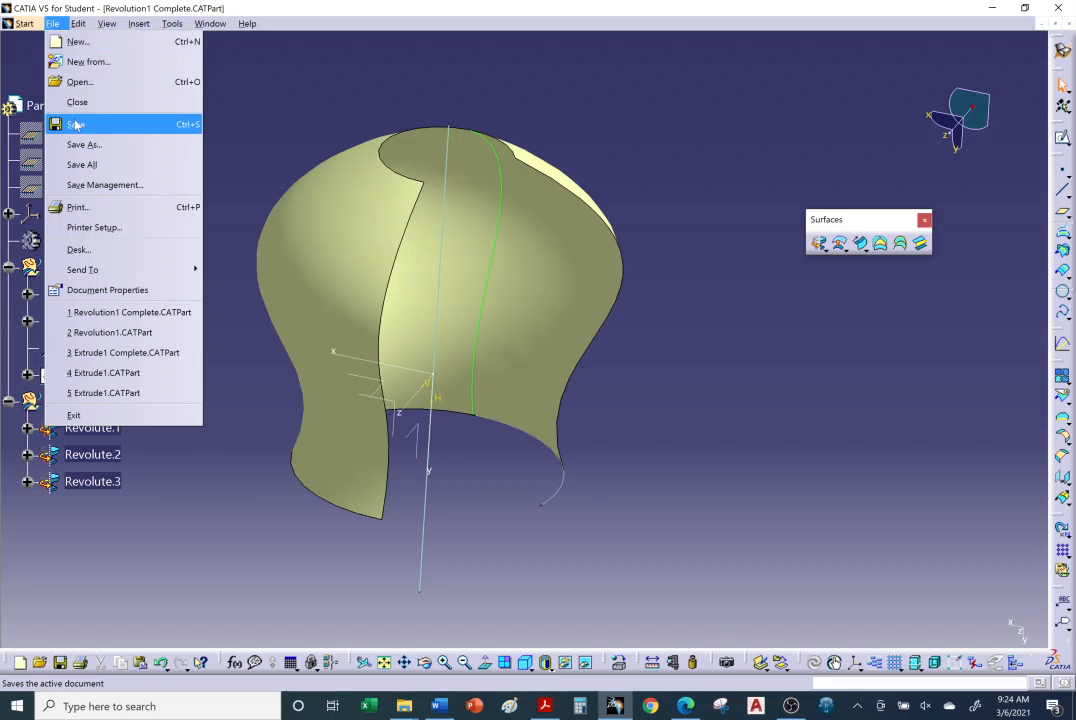
left_click(76, 126)
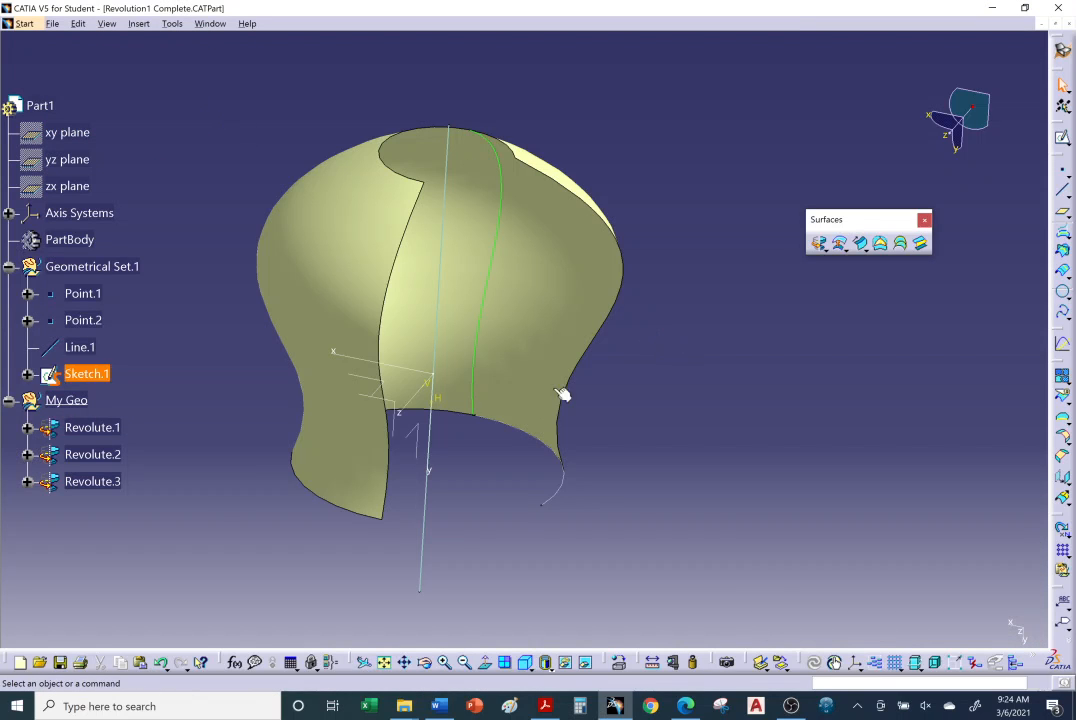
middle_click_drag(388, 288, 459, 329)
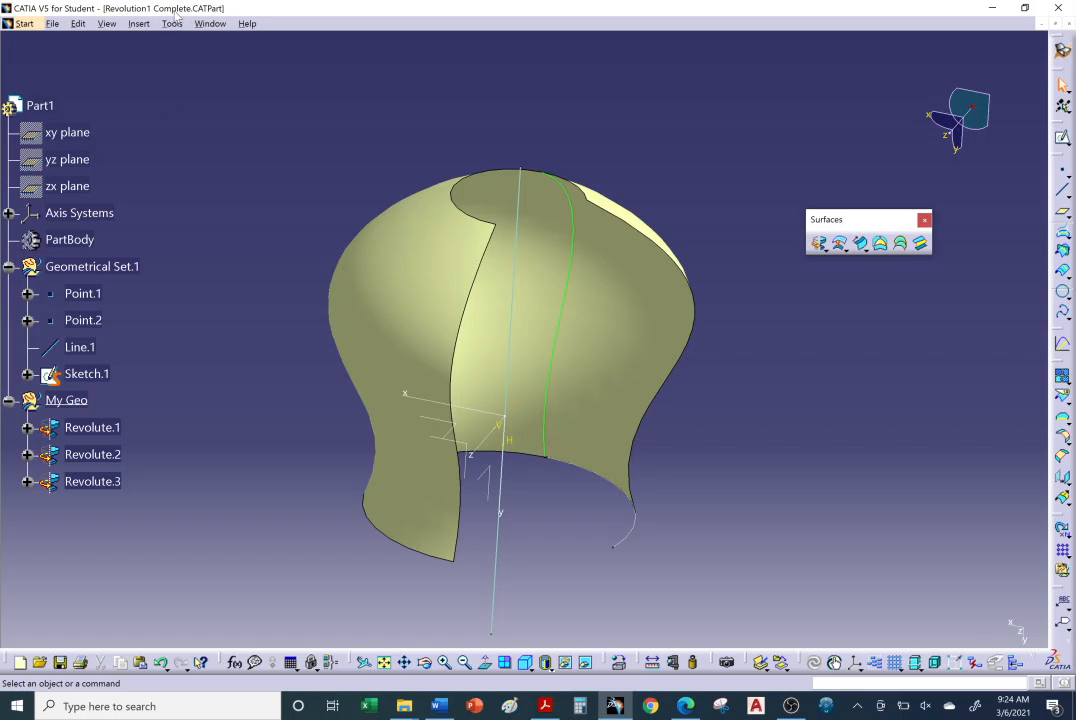
middle_click_drag(502, 387, 488, 381)
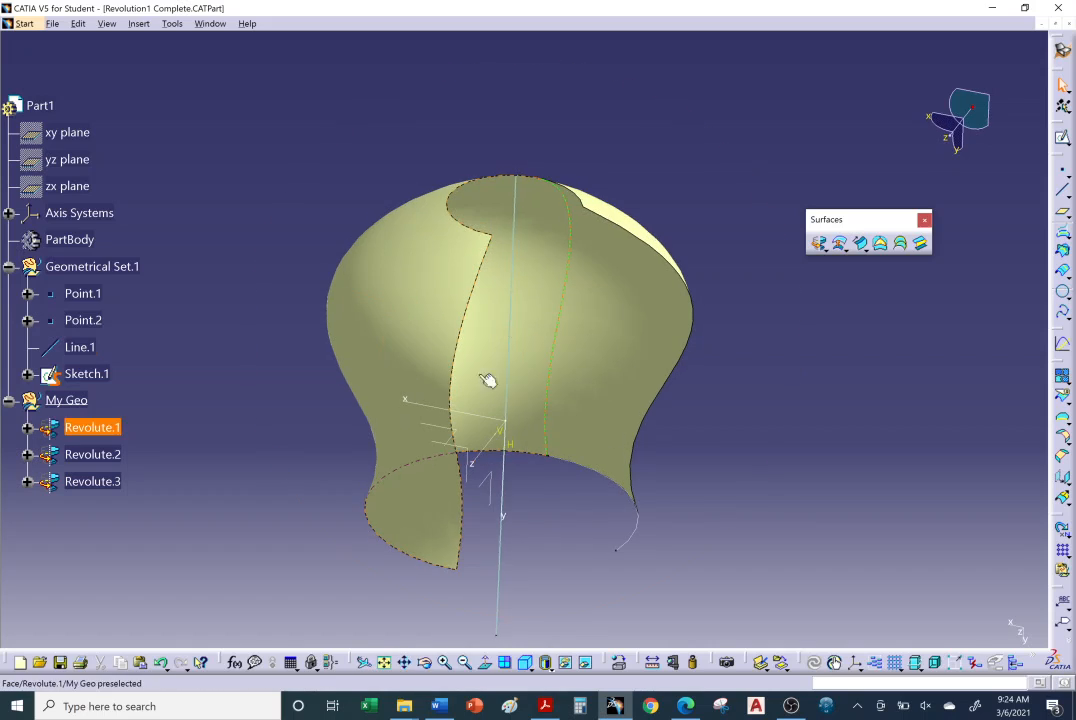
right_click(791, 706)
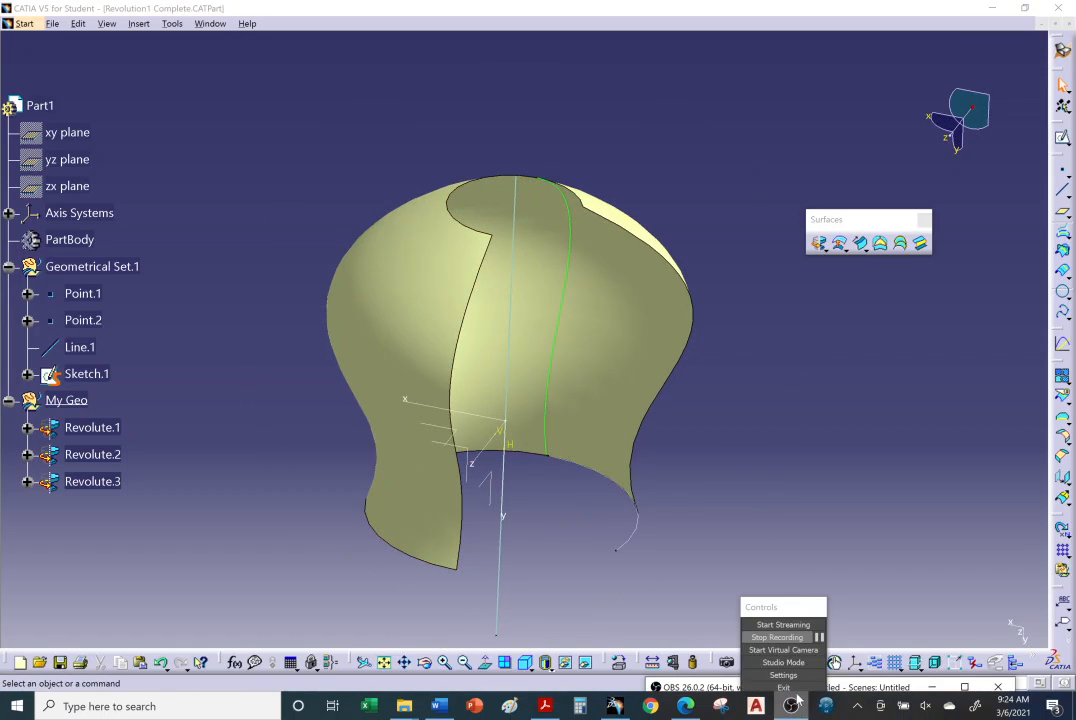